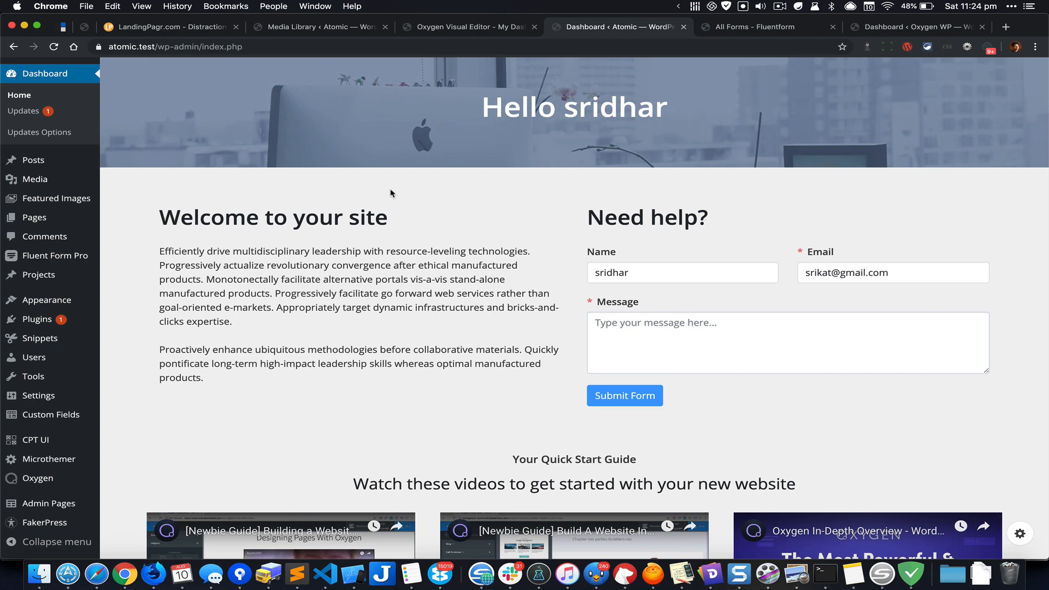
# Review the finished custom dashboard page, and examine the pricing plans on the WP Admin Pages PRO website.
pyautogui.scroll(-3, 390, 193)
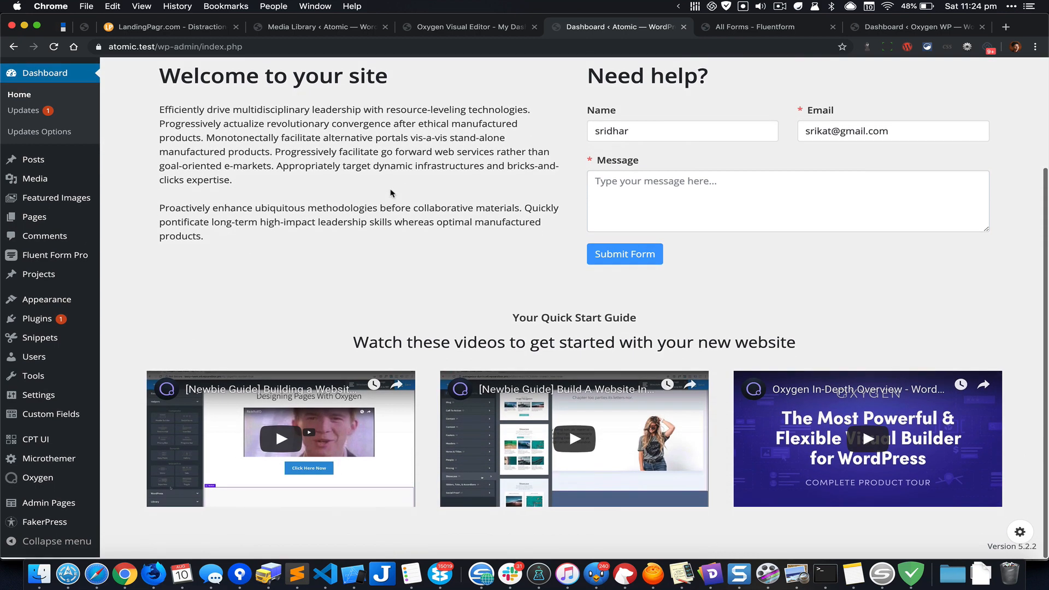
pyautogui.scroll(3, 391, 193)
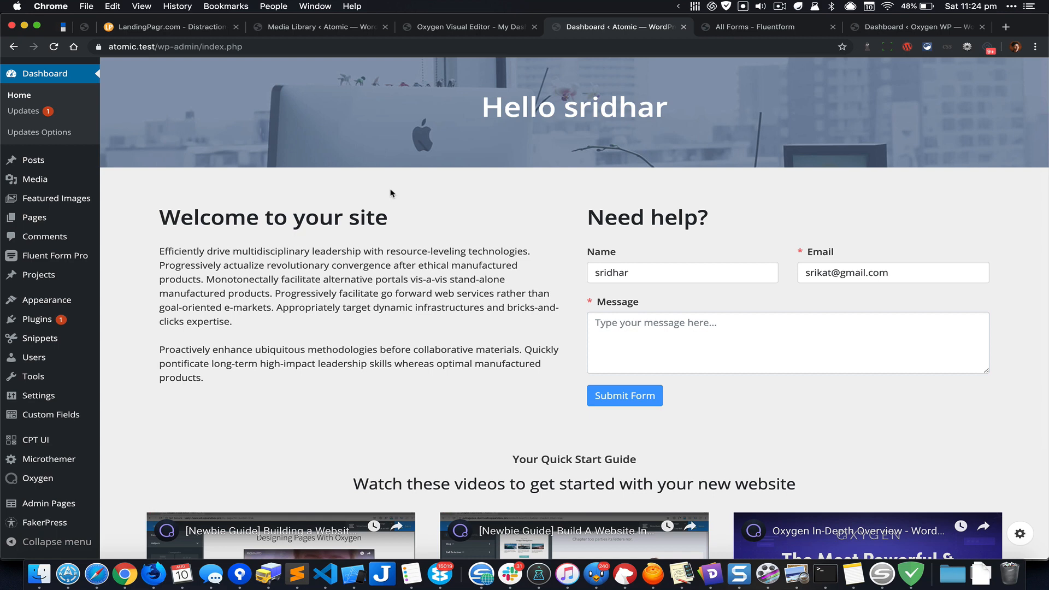
pyautogui.press('super+grave')
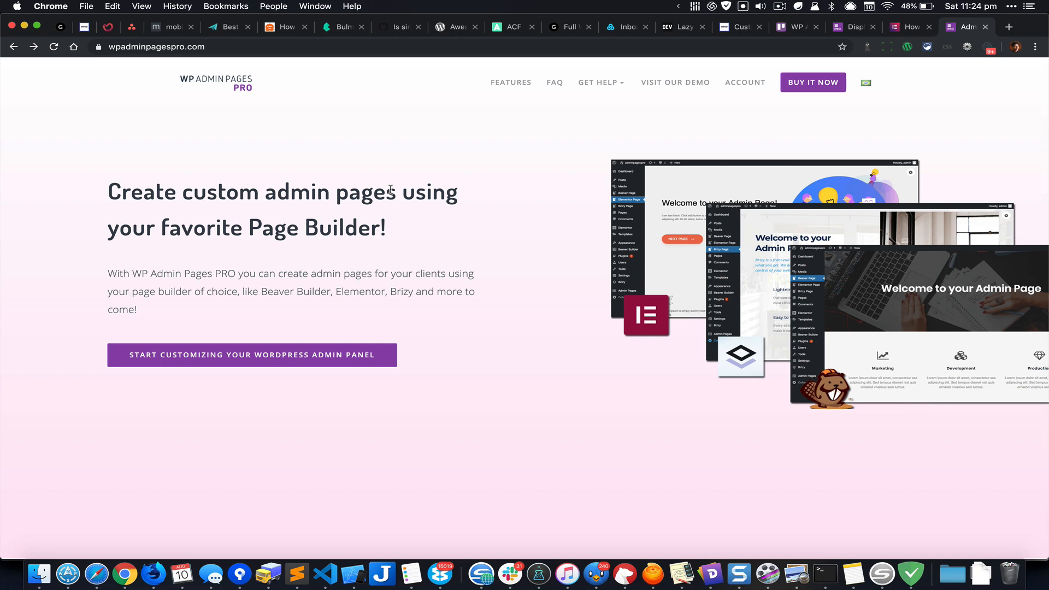
pyautogui.click(801, 89)
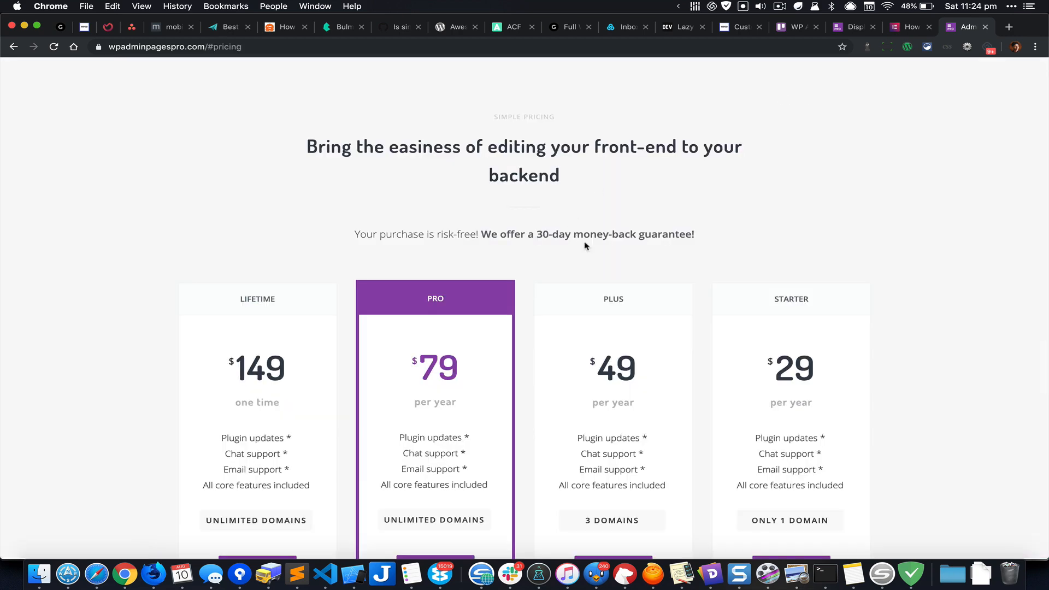
pyautogui.scroll(-3, 587, 245)
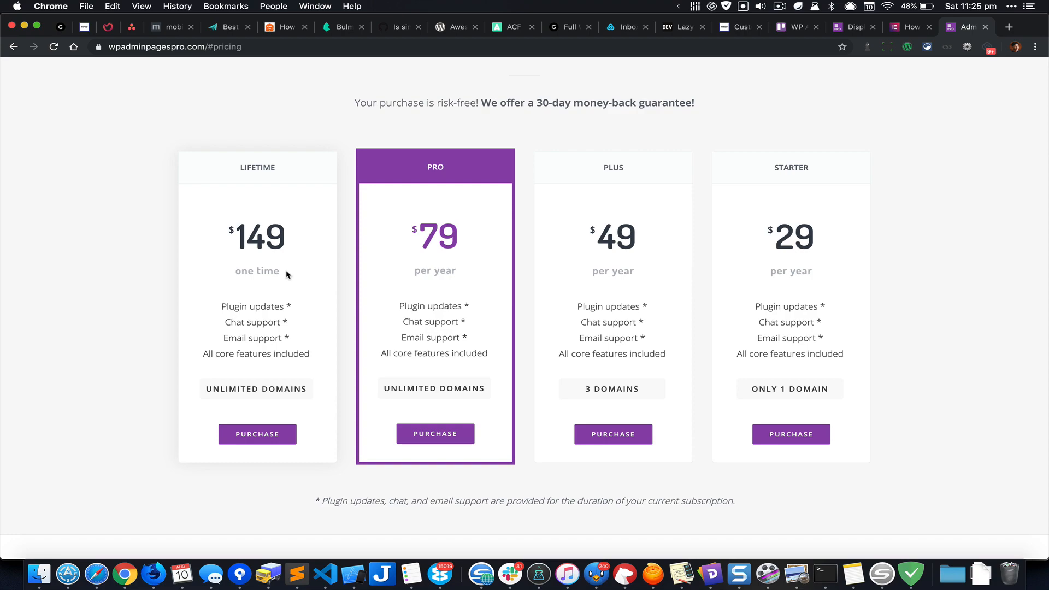
pyautogui.scroll(20, 313, 248)
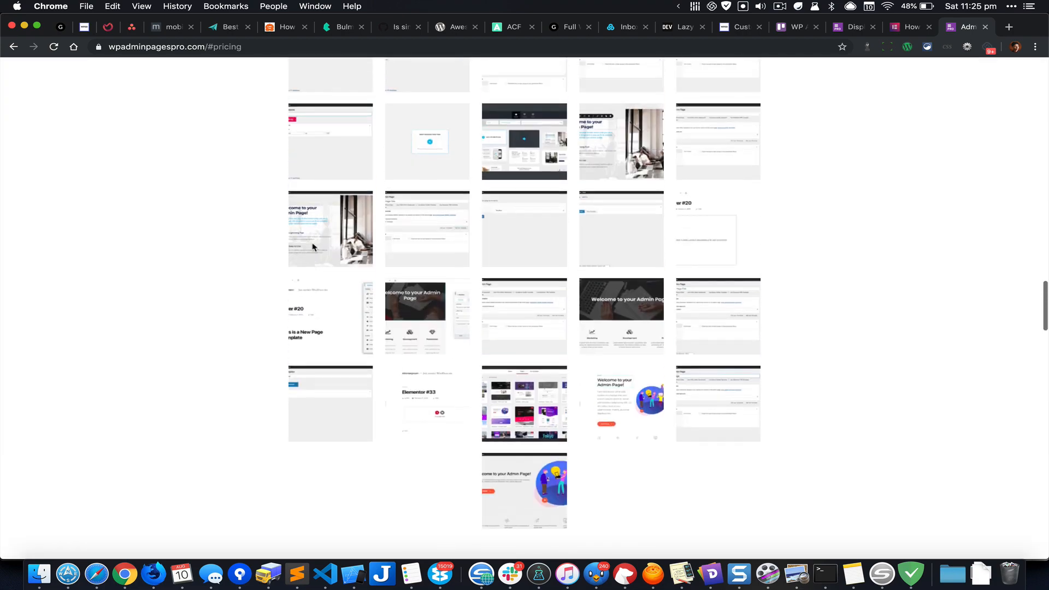
pyautogui.scroll(20, 313, 247)
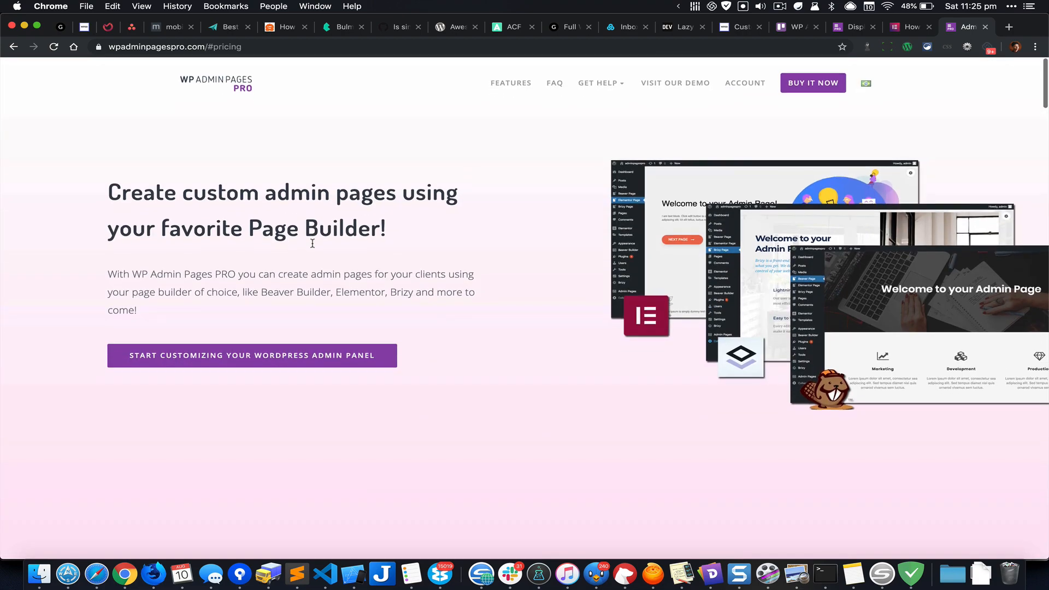
# Return to the finished dashboard and inspect the Oxygen template it is built from.
pyautogui.press('super+grave')
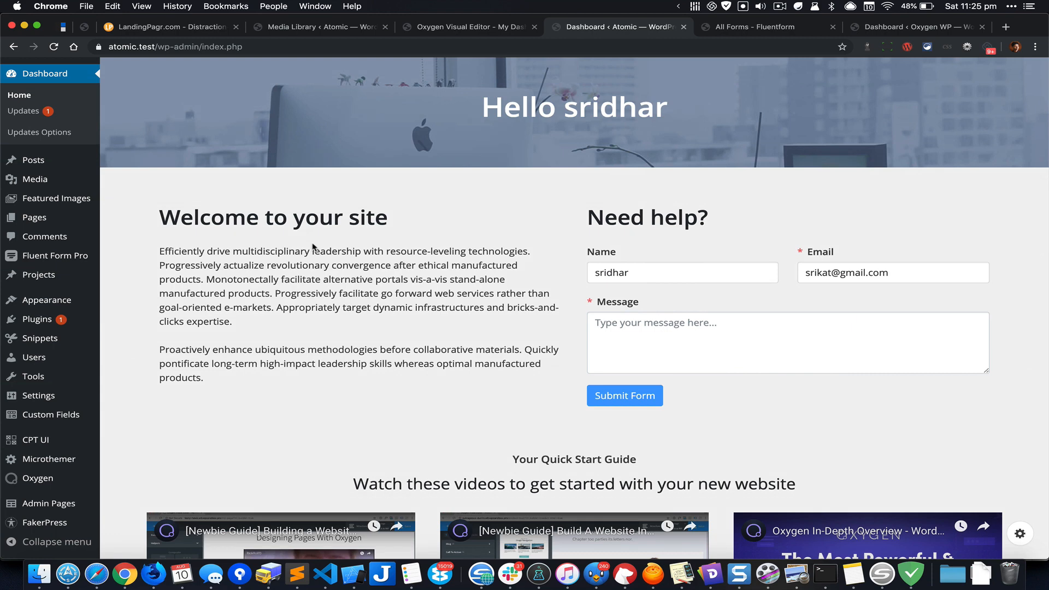
pyautogui.click(492, 25)
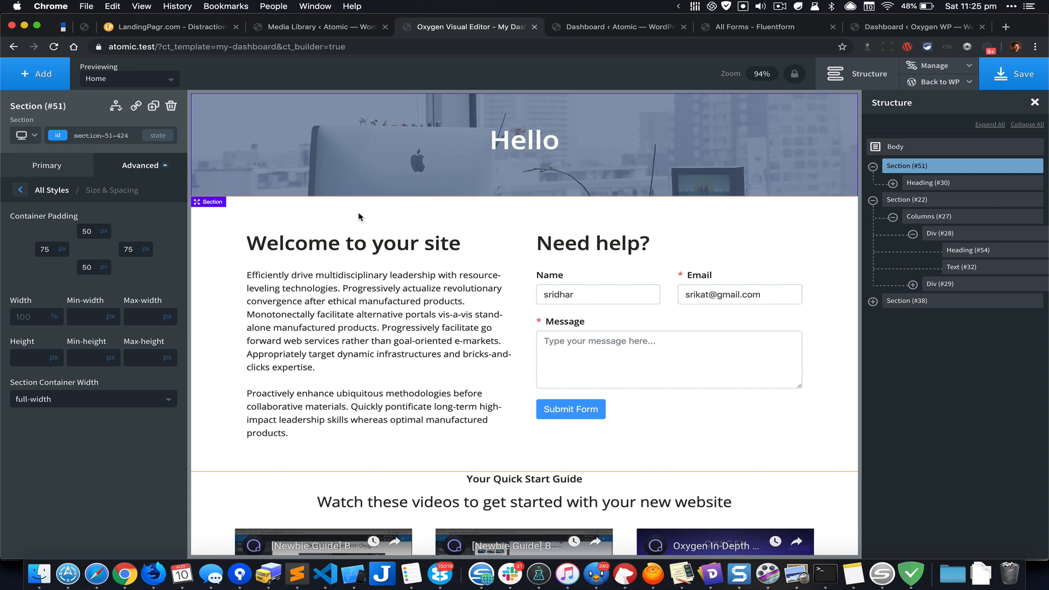
pyautogui.scroll(-2, 359, 217)
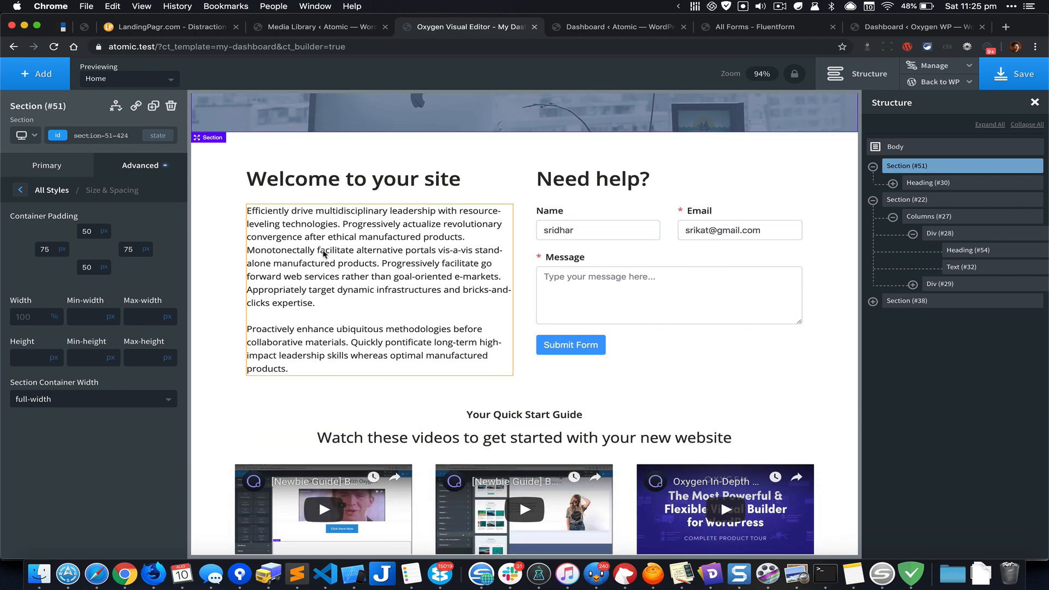
pyautogui.scroll(2, 312, 280)
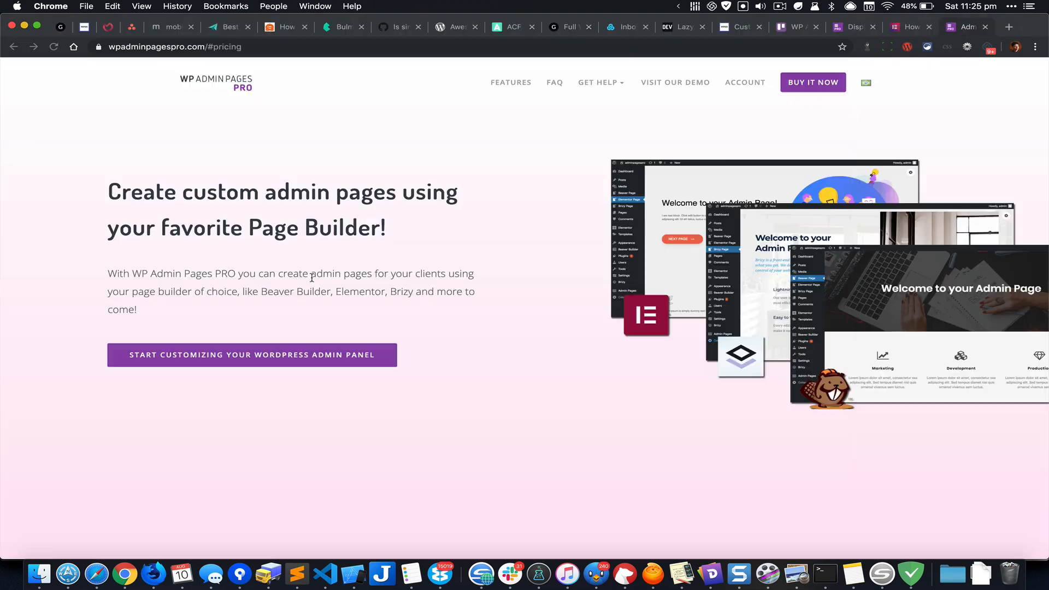
# Examine the example dashboard in Elementor's custom WordPress dashboard article and compare it with the Oxygen template.
pyautogui.click(890, 31)
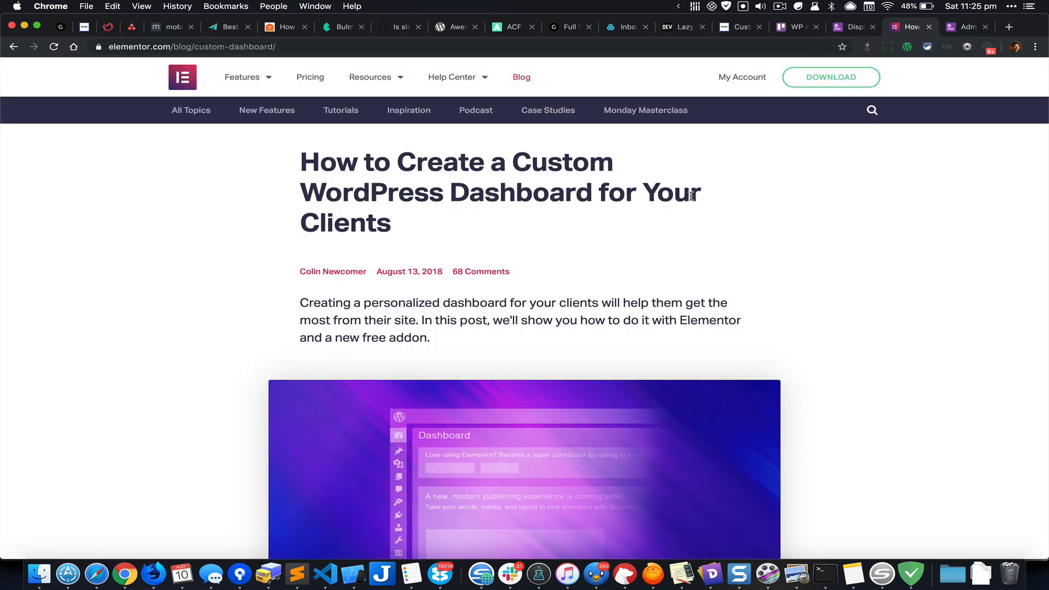
pyautogui.scroll(-1, 802, 236)
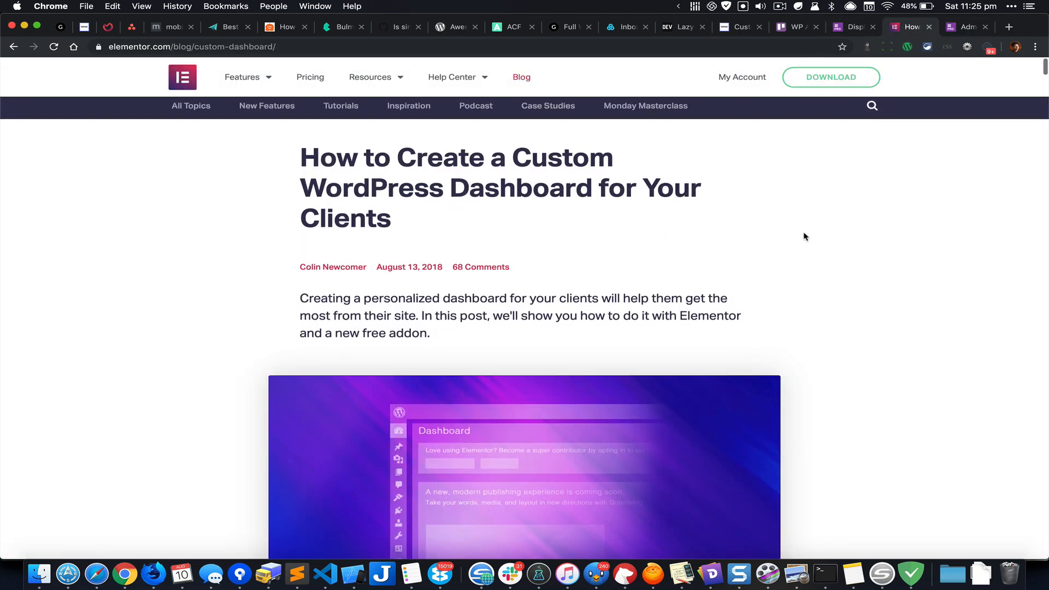
pyautogui.scroll(-1, 803, 236)
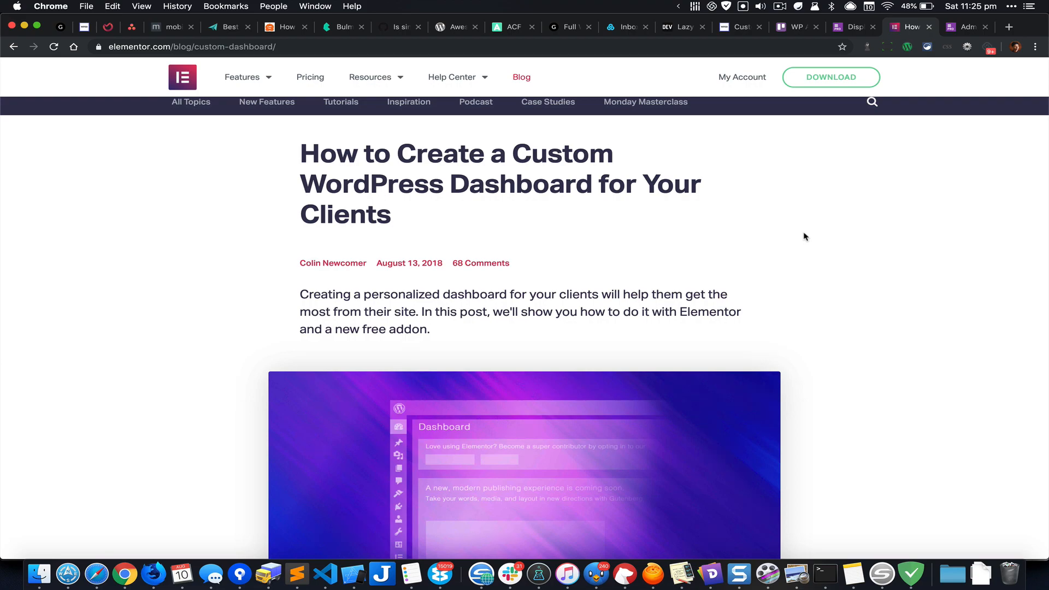
pyautogui.scroll(-20, 803, 236)
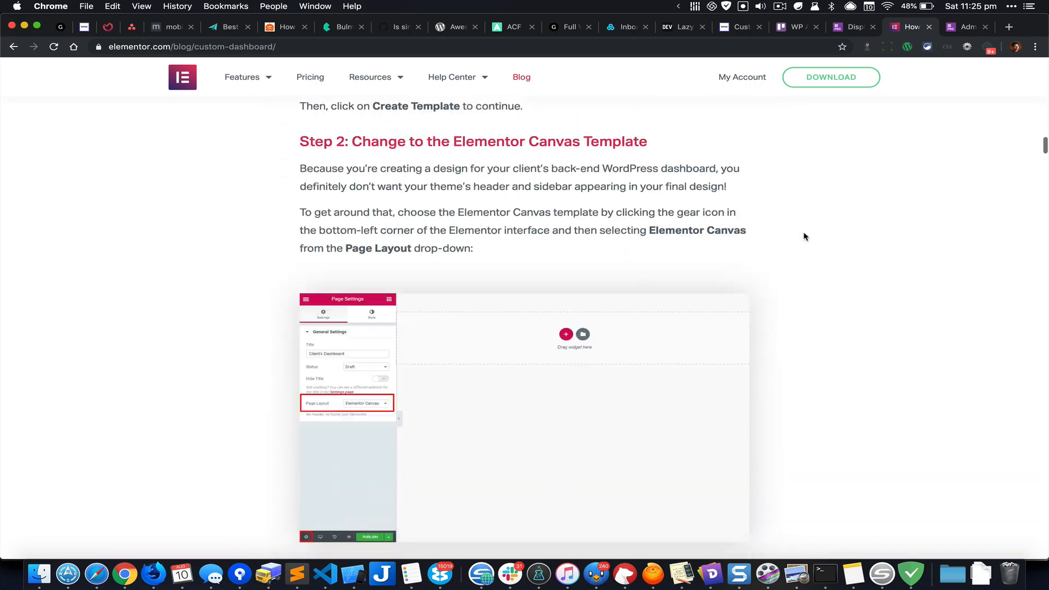
pyautogui.scroll(-20, 804, 236)
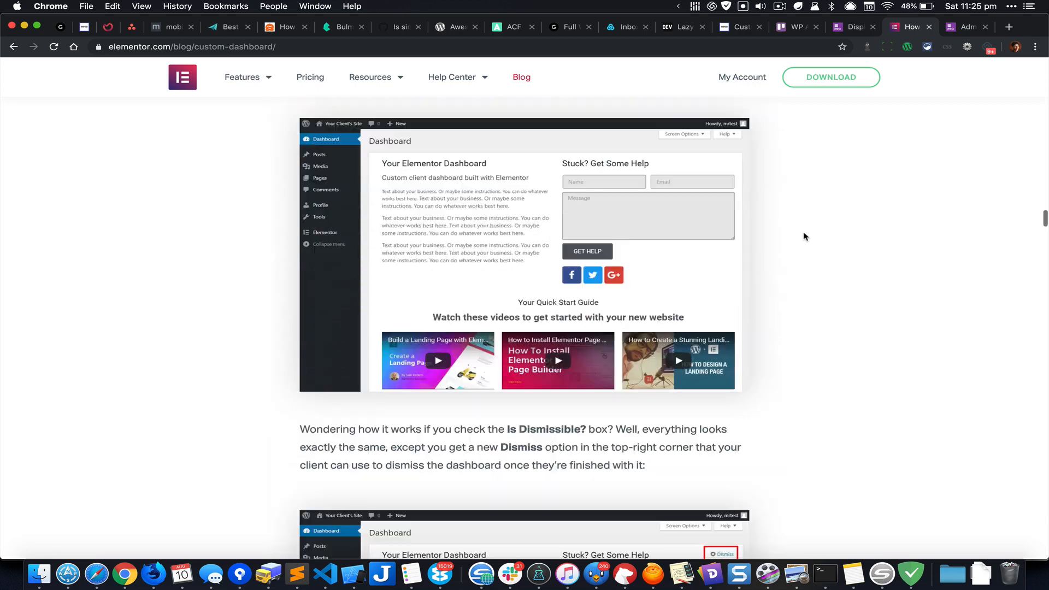
pyautogui.scroll(-3, 803, 236)
pyautogui.scroll(3, 803, 235)
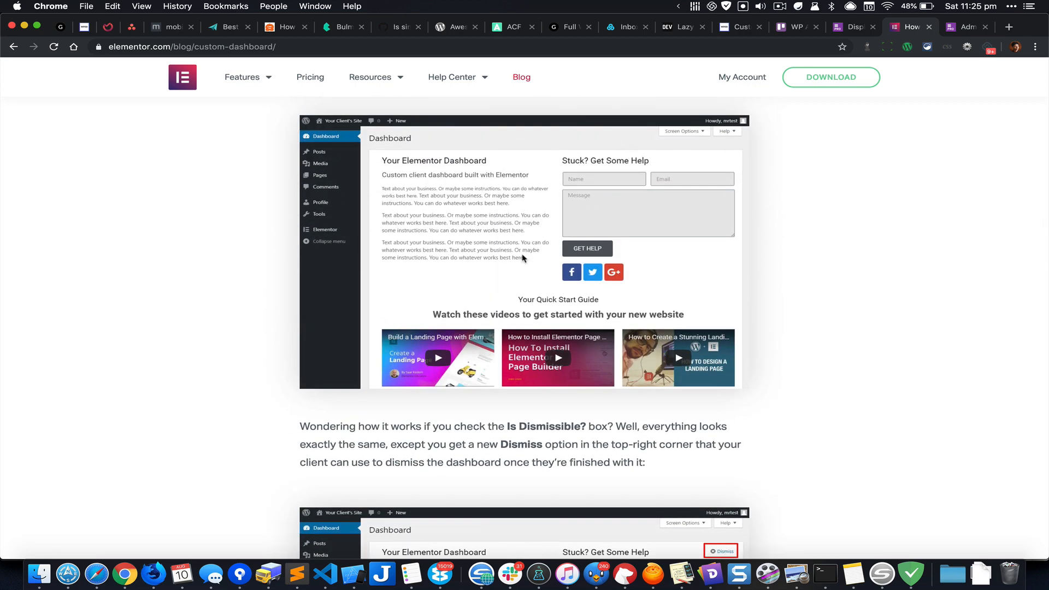
pyautogui.press('super+grave')
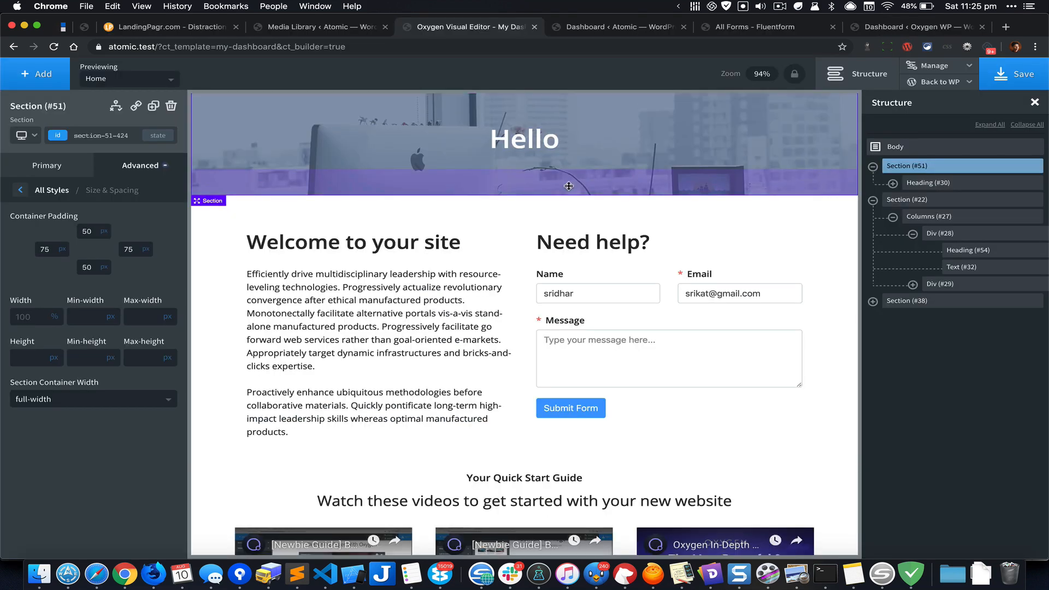
pyautogui.scroll(-2, 546, 229)
pyautogui.scroll(2, 569, 185)
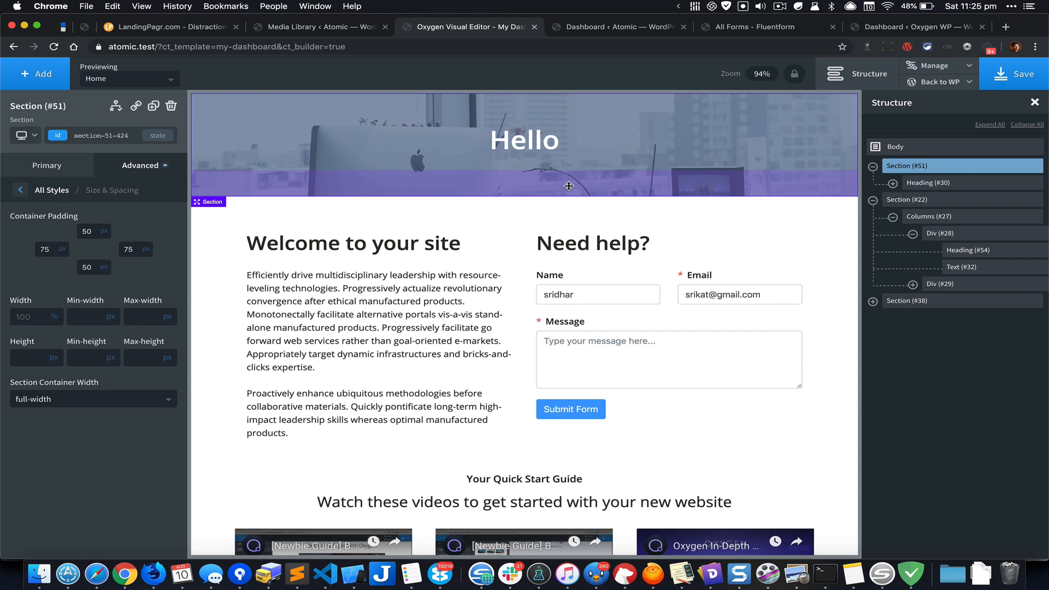
# On the demo site, create a new Oxygen template titled "Dashboard" and publish it.
pyautogui.click(845, 33)
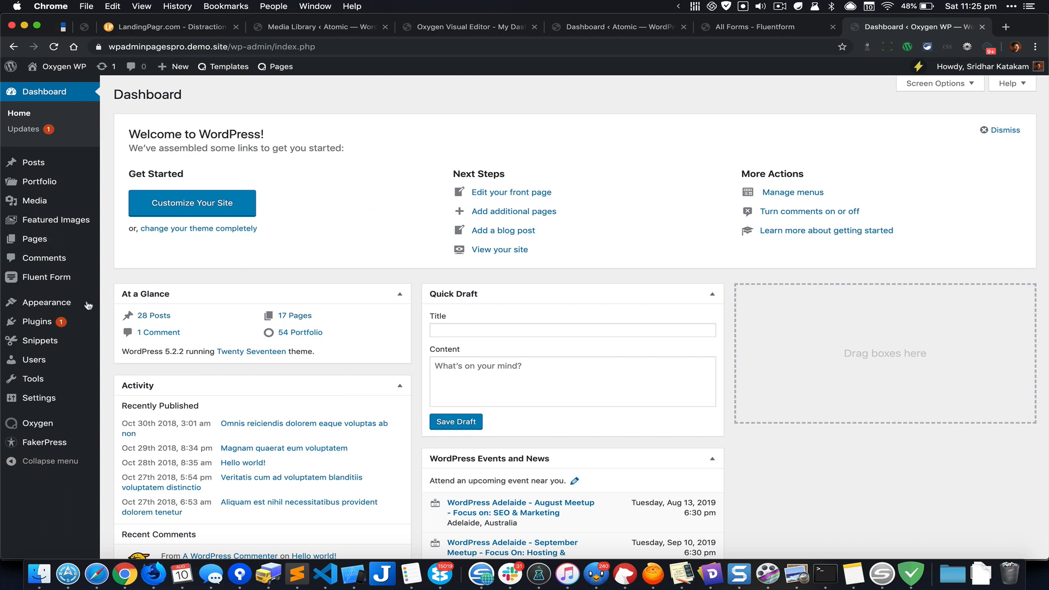
pyautogui.moveTo(61, 404)
pyautogui.moveTo(67, 422)
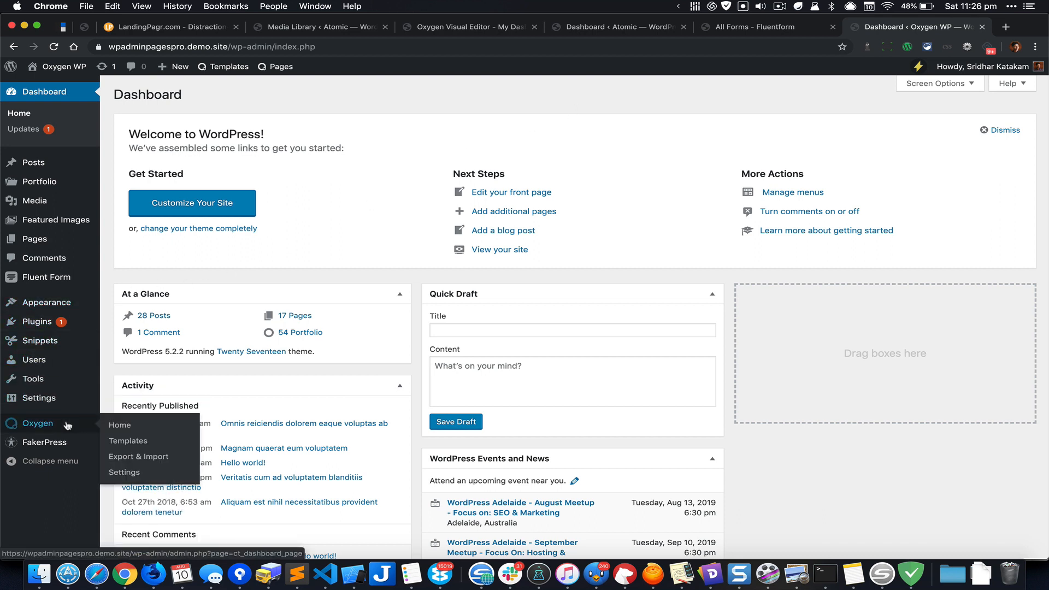
pyautogui.click(112, 440)
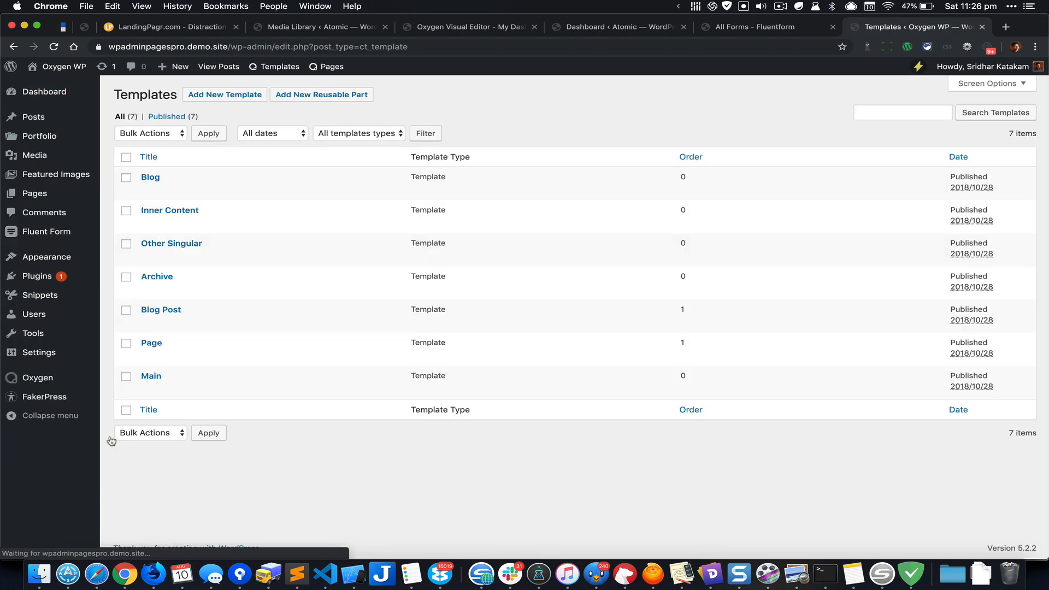
pyautogui.click(252, 99)
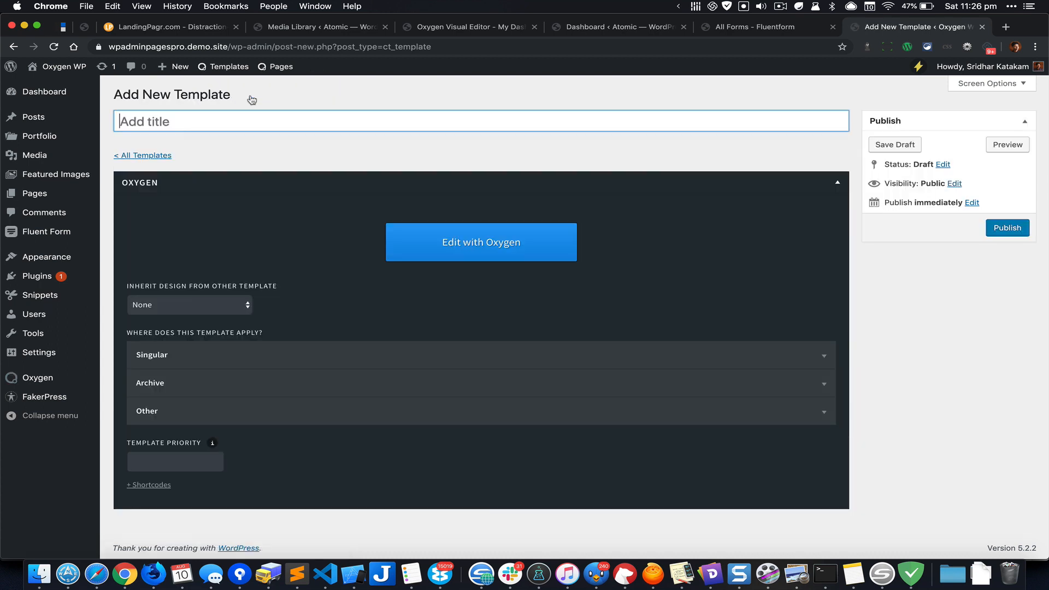
pyautogui.write('Dashboar')
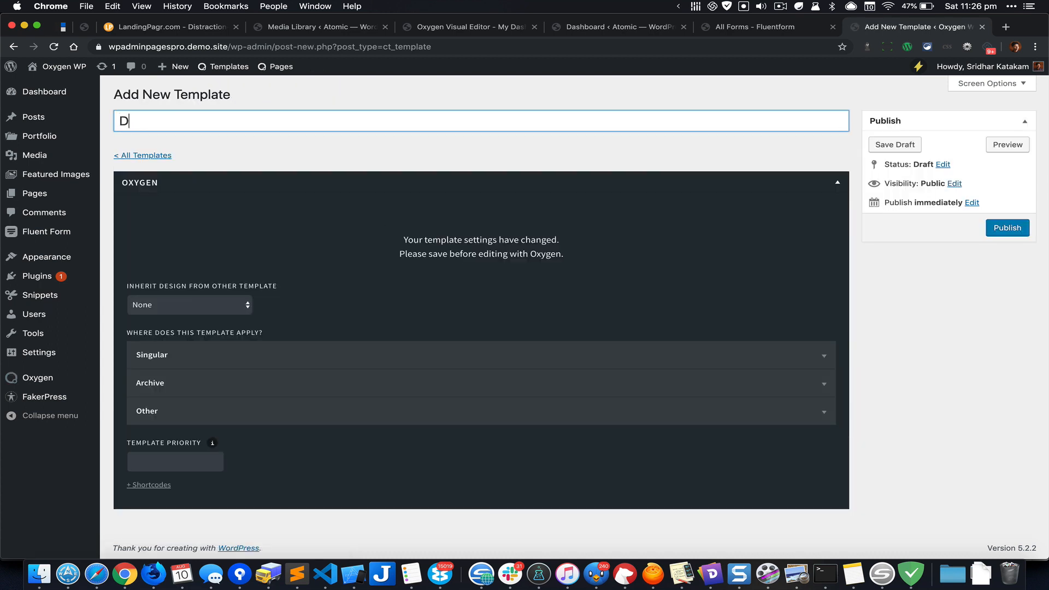
pyautogui.write('d')
pyautogui.click(1008, 228)
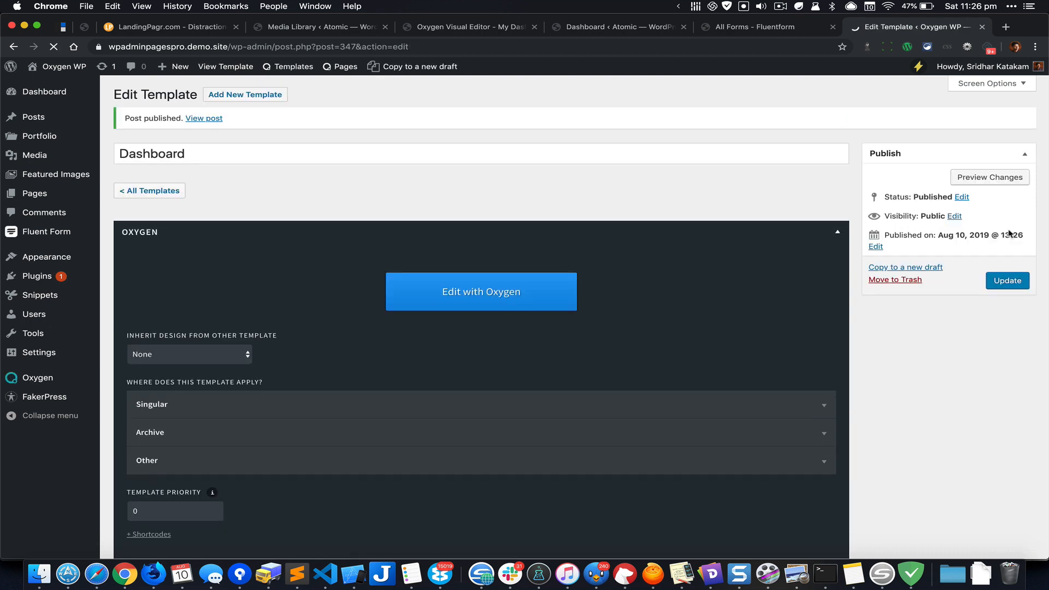
# Open the Dashboard template in the Oxygen editor and add a Section to the empty page.
pyautogui.click(539, 295)
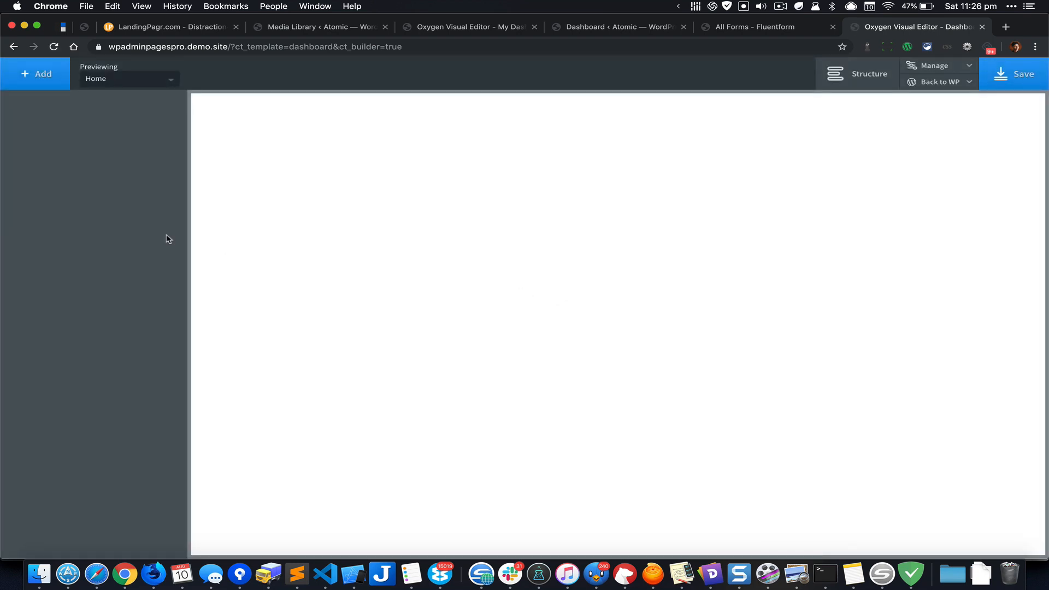
pyautogui.click(61, 87)
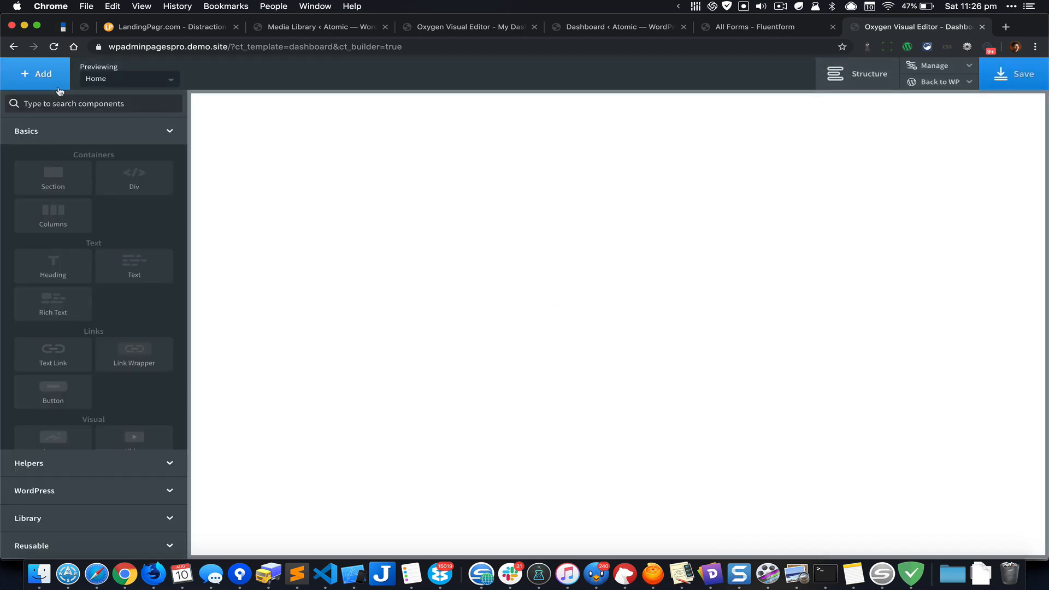
pyautogui.click(64, 176)
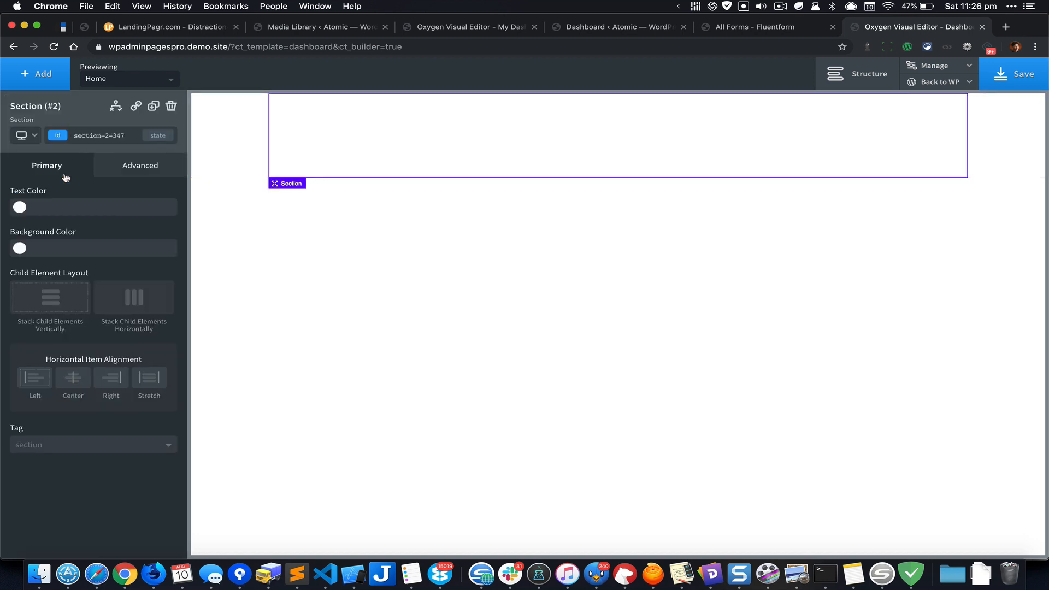
# Set the new section's container width to full-width.
pyautogui.click(143, 170)
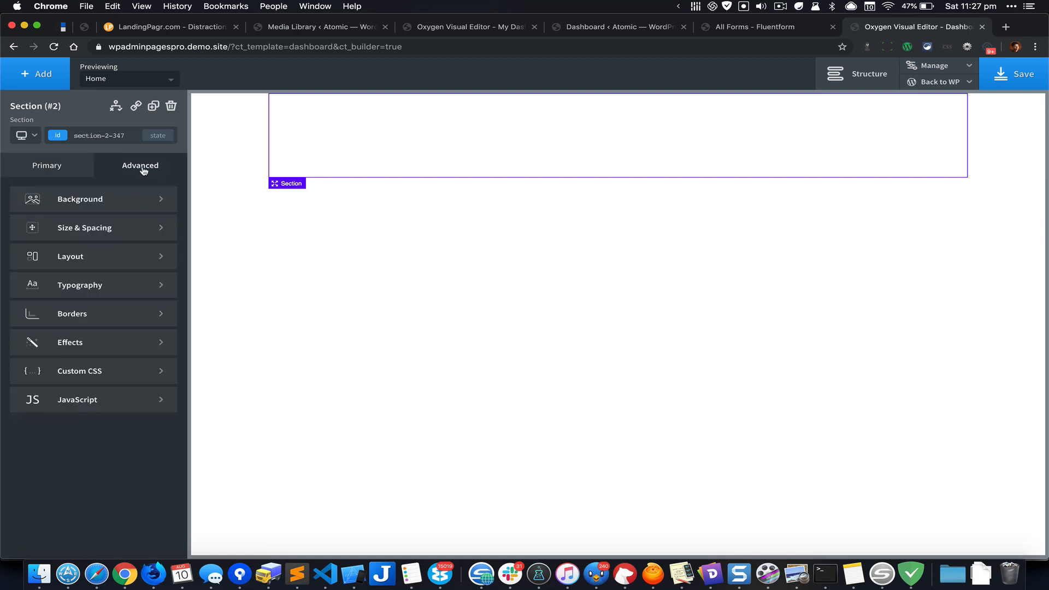
pyautogui.click(138, 236)
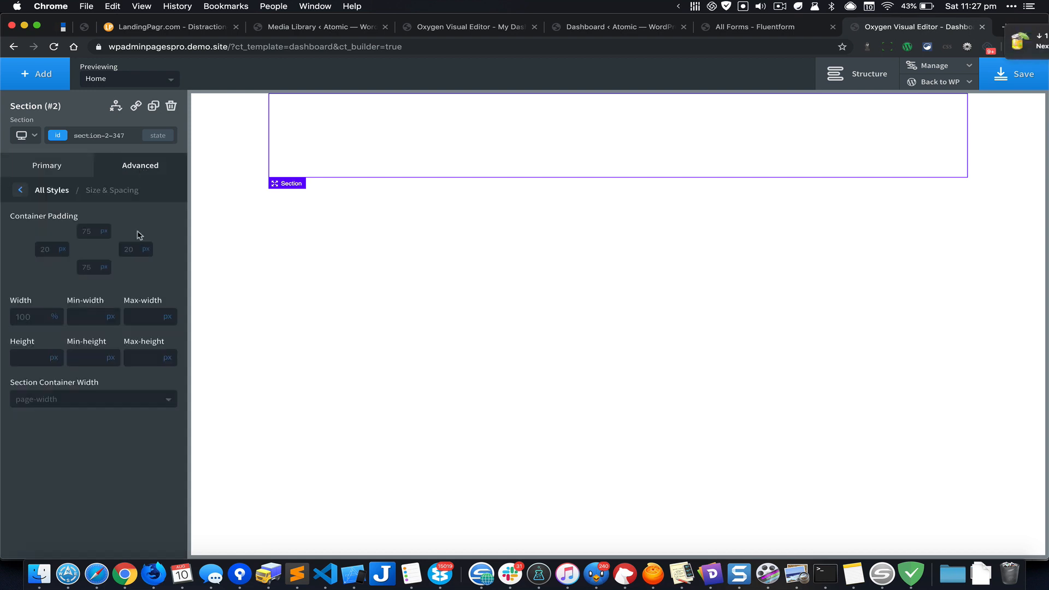
pyautogui.click(101, 400)
pyautogui.click(85, 434)
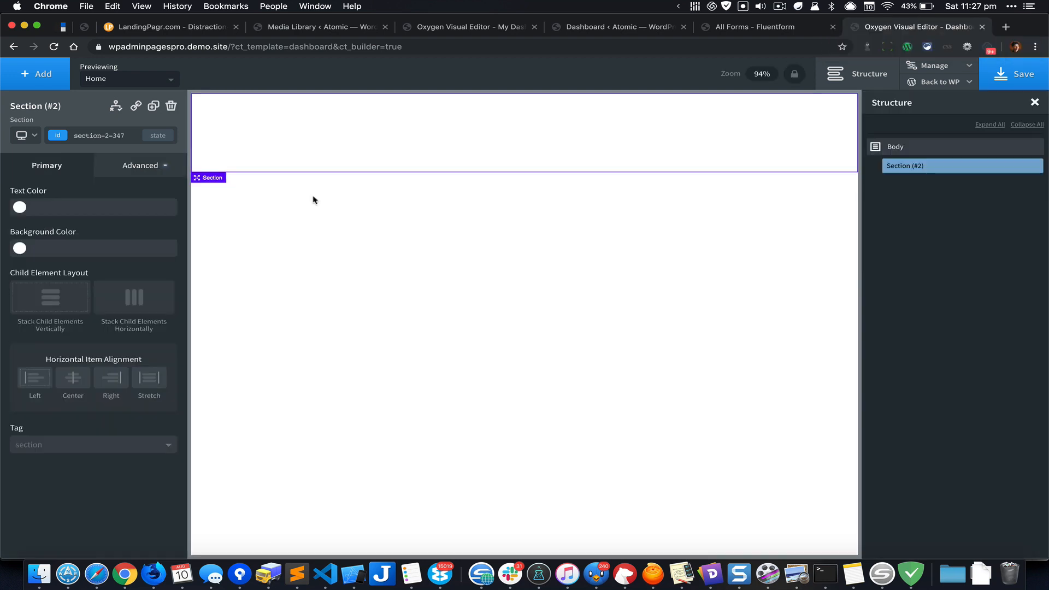
# Set the section's background image to alesia-kazantceva-283291.jpg from the media library.
pyautogui.click(146, 170)
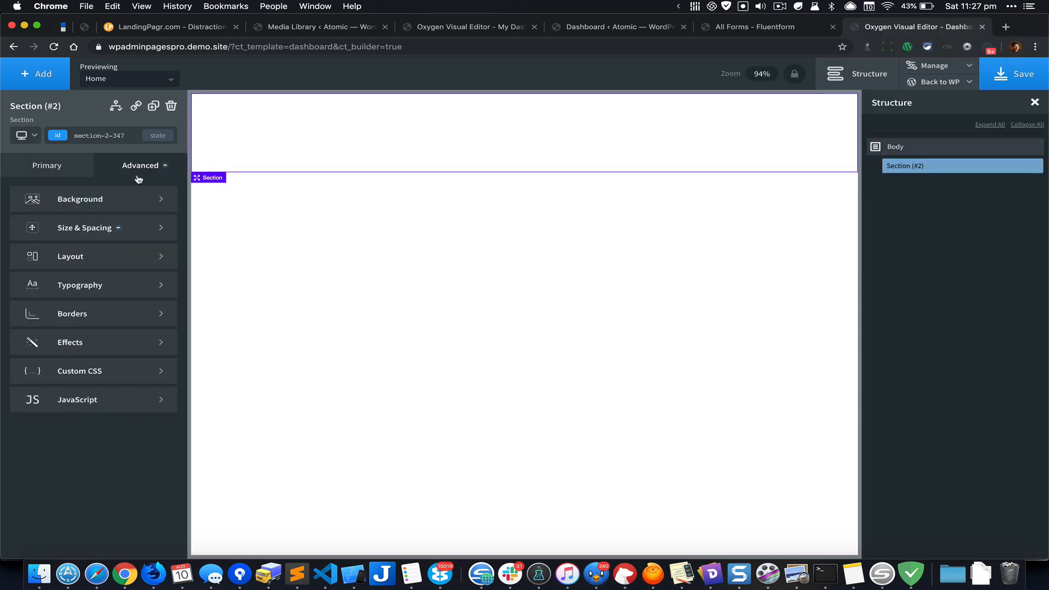
pyautogui.click(128, 200)
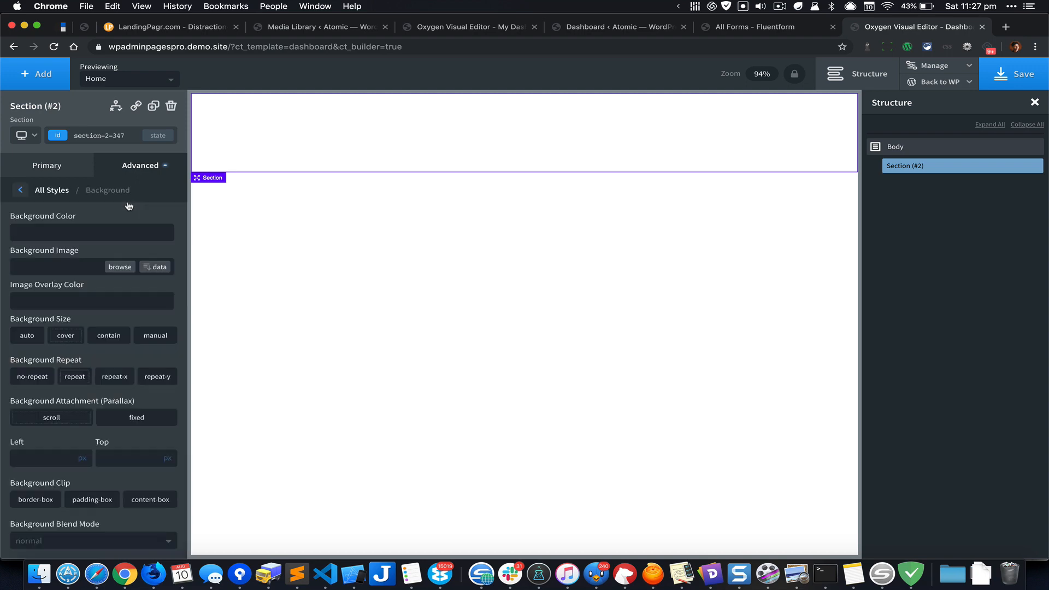
pyautogui.click(120, 267)
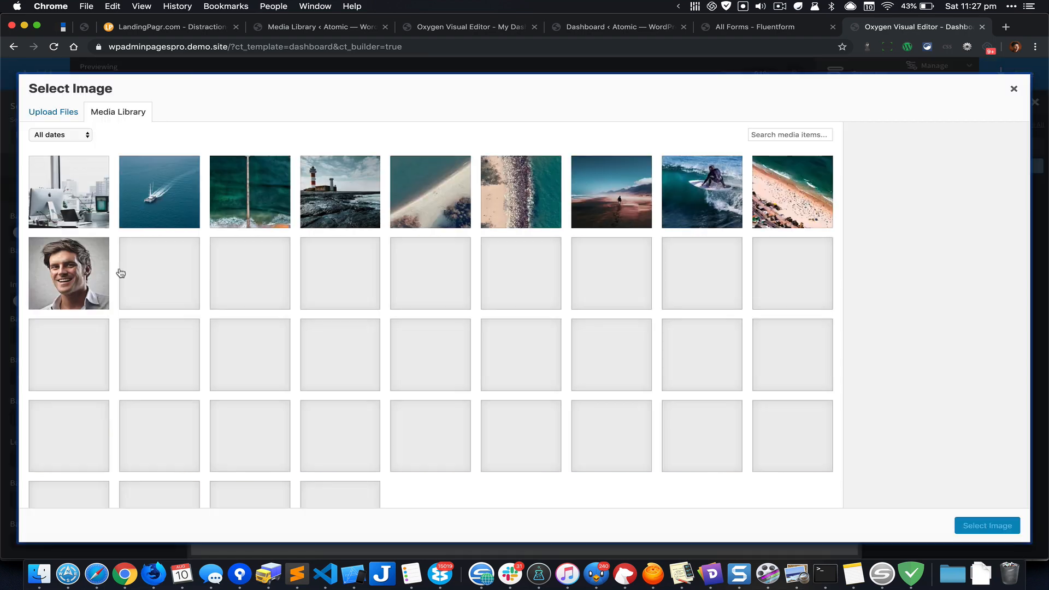
pyautogui.click(70, 205)
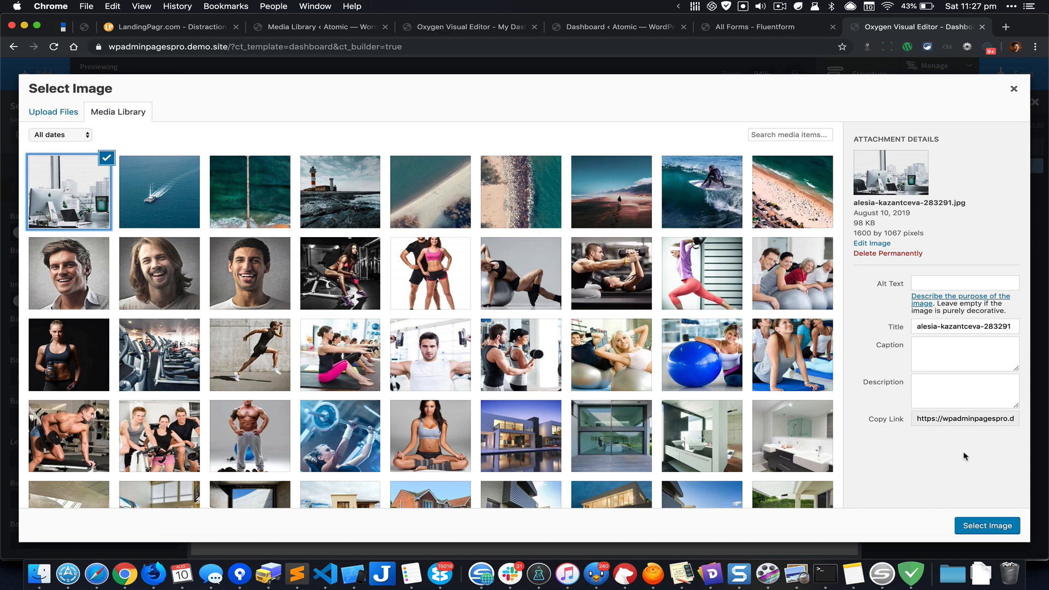
pyautogui.click(996, 534)
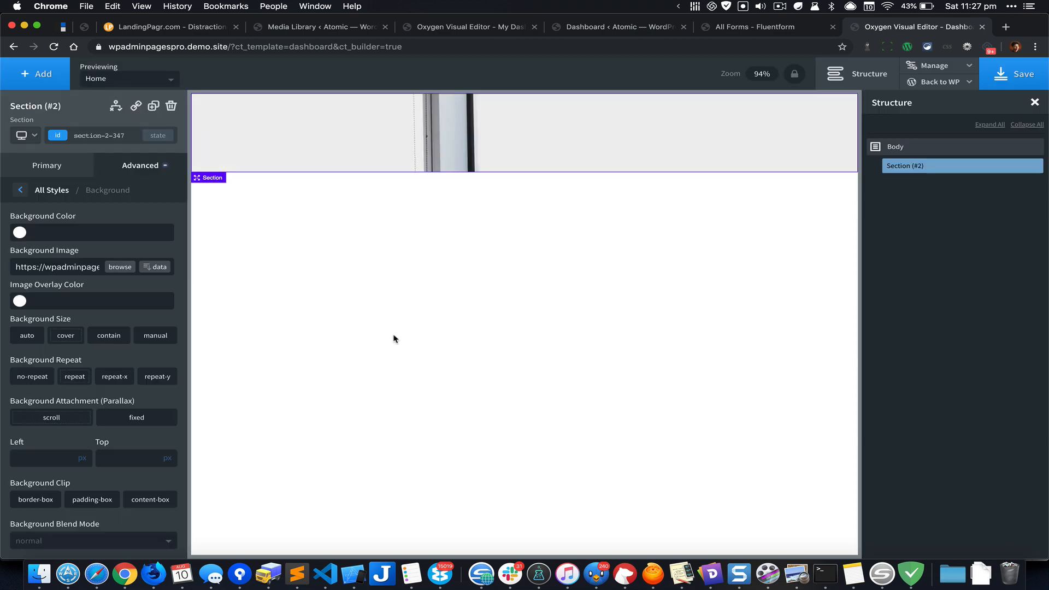
# Set the section's background image to no-repeat and position it at 50% left and 50% top.
pyautogui.scroll(-1, 67, 348)
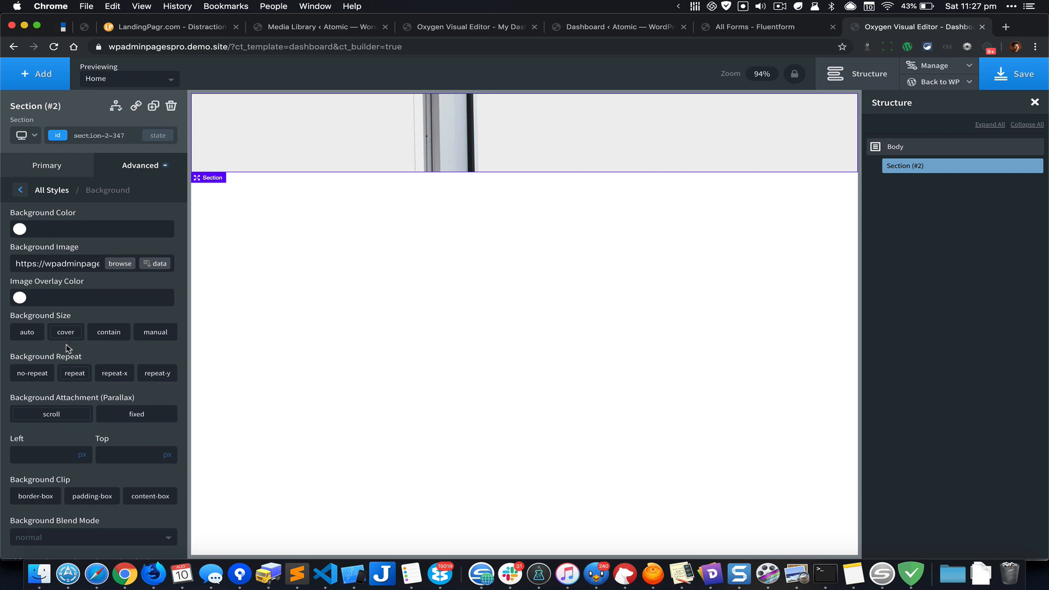
pyautogui.scroll(-2, 66, 345)
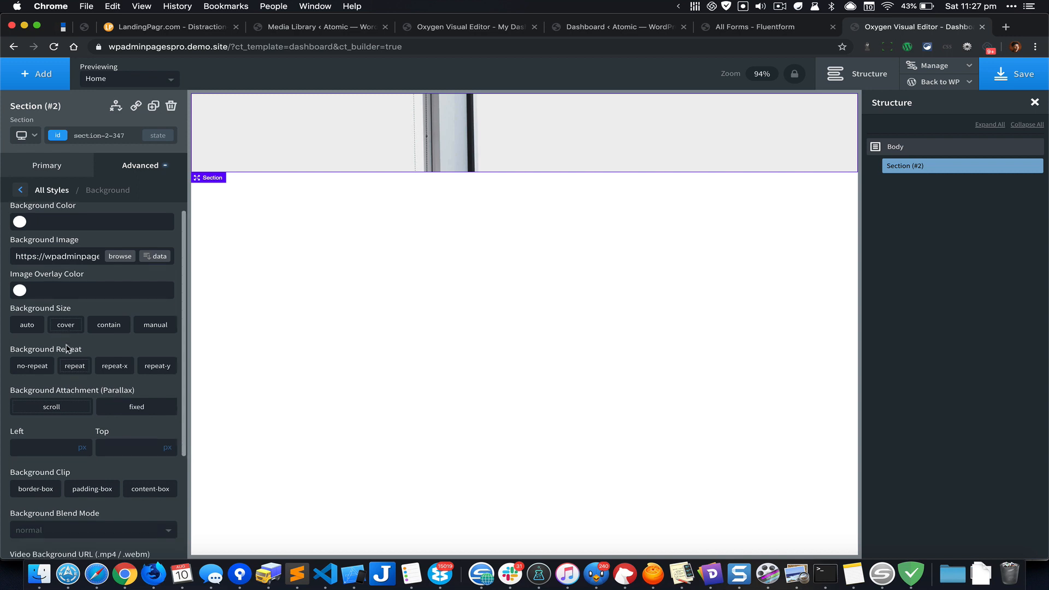
pyautogui.click(39, 360)
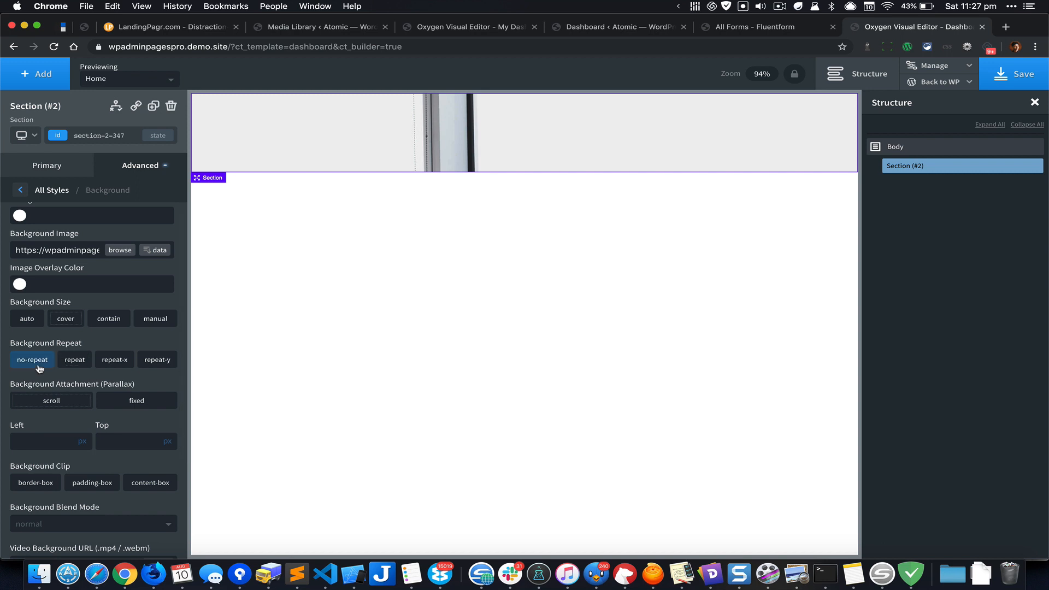
pyautogui.scroll(-5, 39, 367)
pyautogui.click(51, 324)
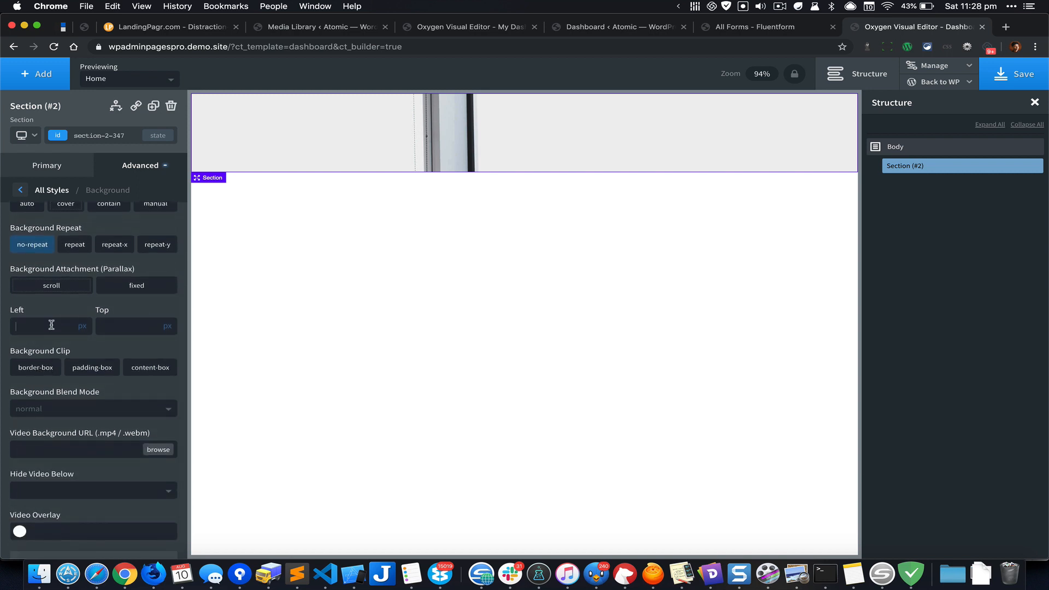
pyautogui.write('50')
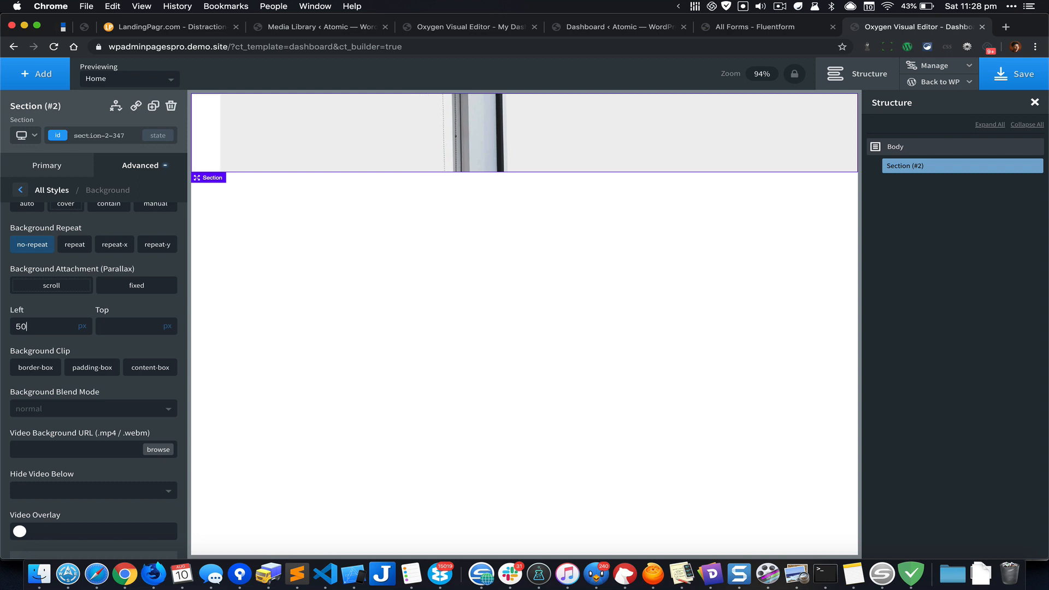
pyautogui.click(85, 329)
pyautogui.click(88, 324)
pyautogui.write('50')
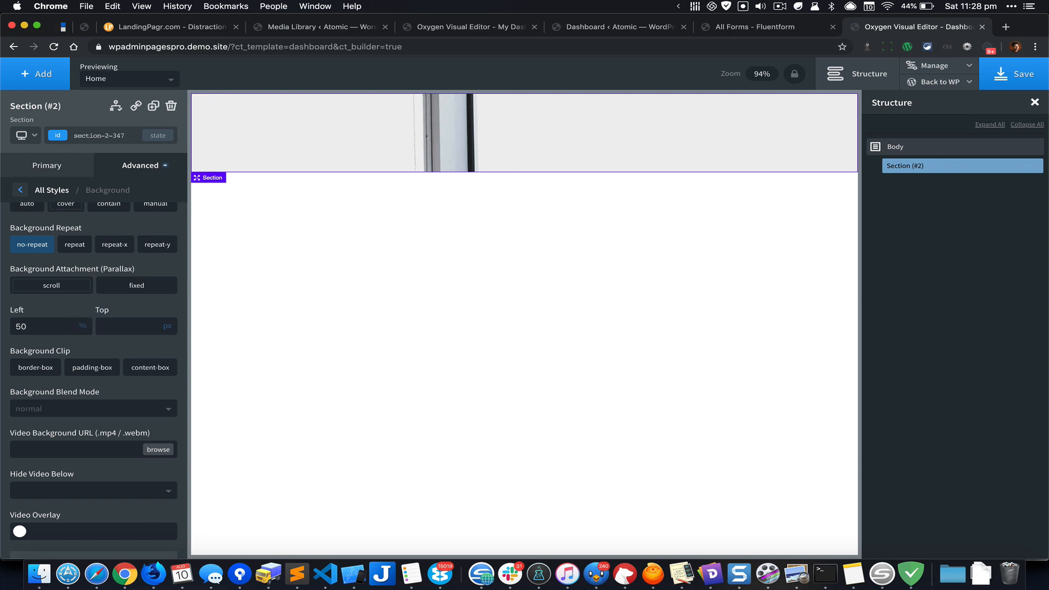
pyautogui.click(167, 329)
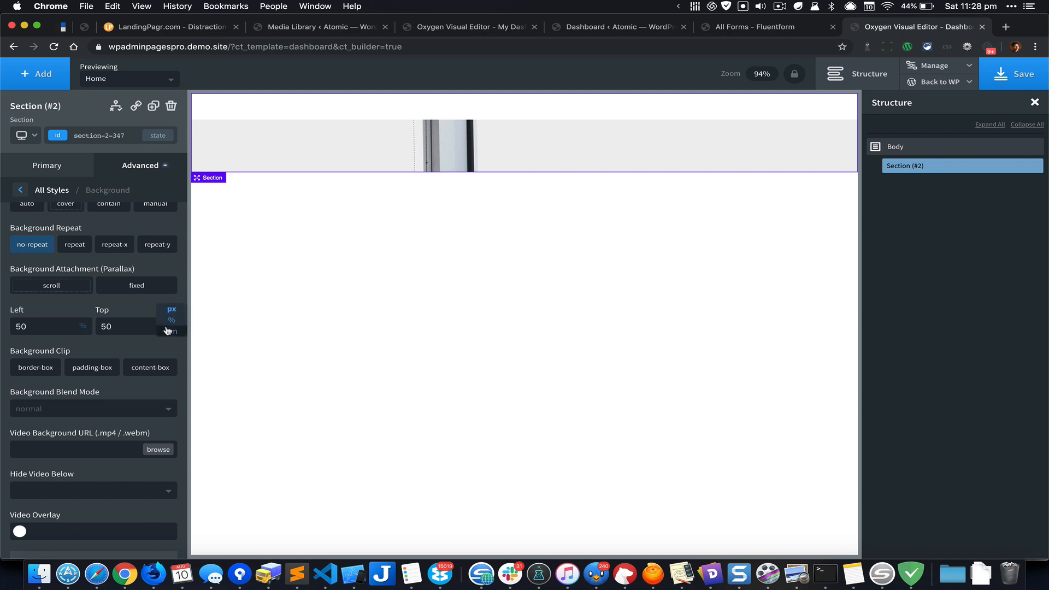
pyautogui.click(169, 326)
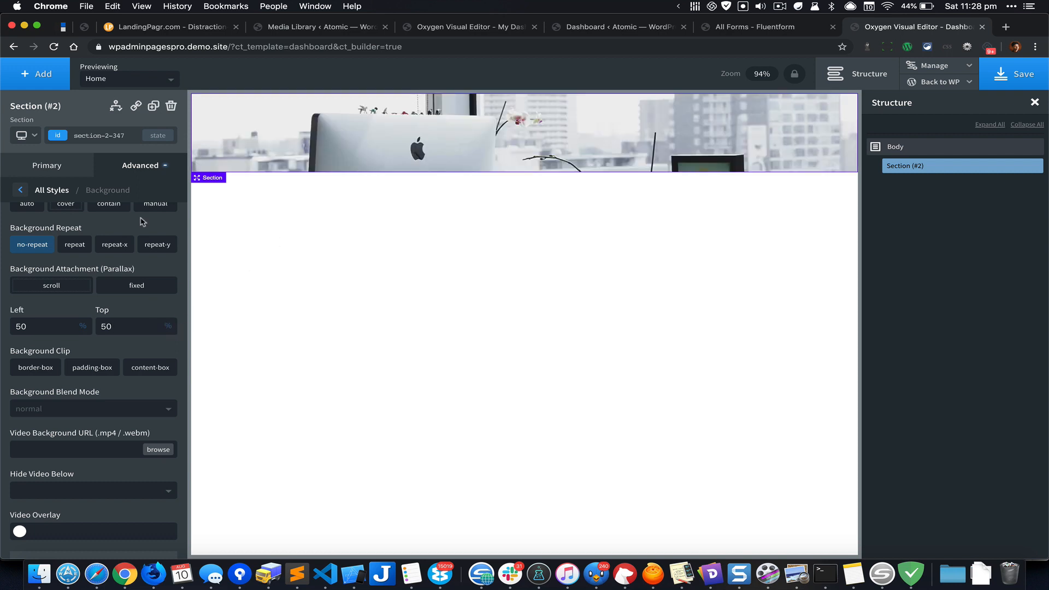
# Set the section's top and bottom container padding to 100 px each.
pyautogui.scroll(1, 92, 230)
pyautogui.scroll(5, 92, 229)
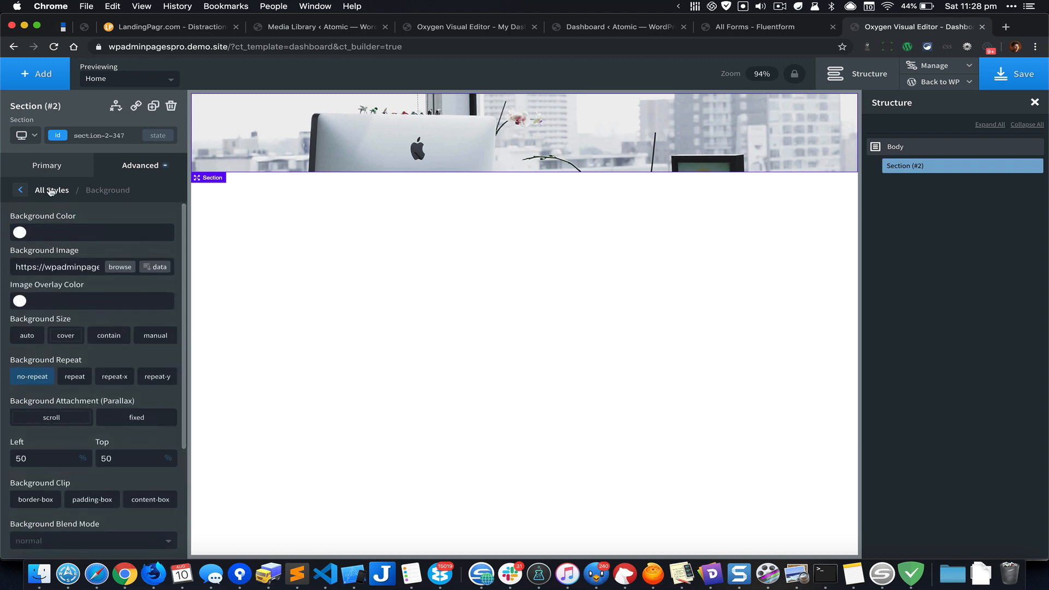
pyautogui.click(49, 190)
pyautogui.click(94, 226)
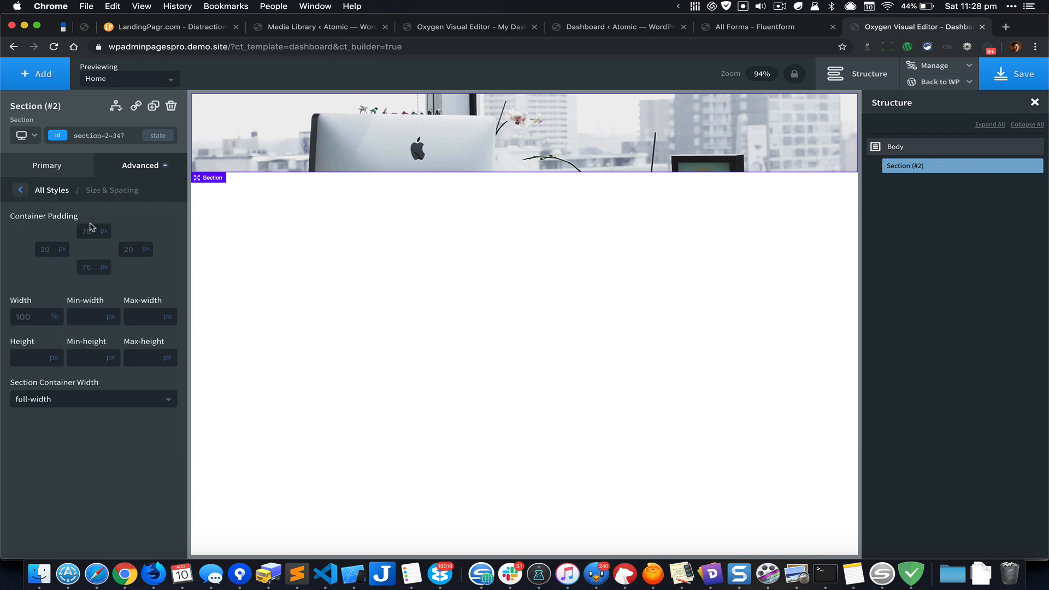
pyautogui.click(94, 231)
pyautogui.write('100')
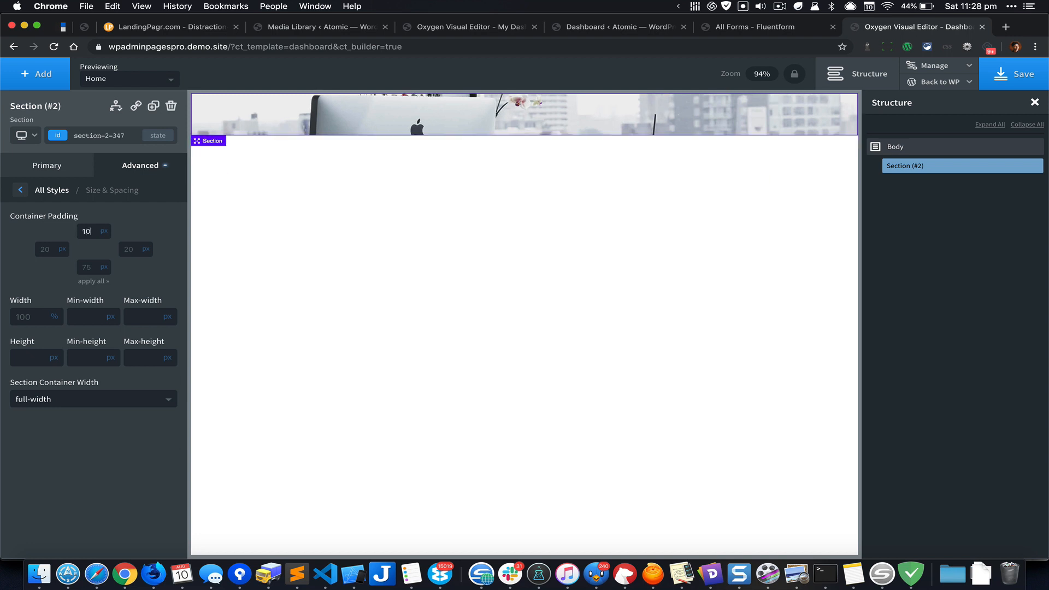
pyautogui.press('Tab')
pyautogui.press('Tab')
pyautogui.press('Tab')
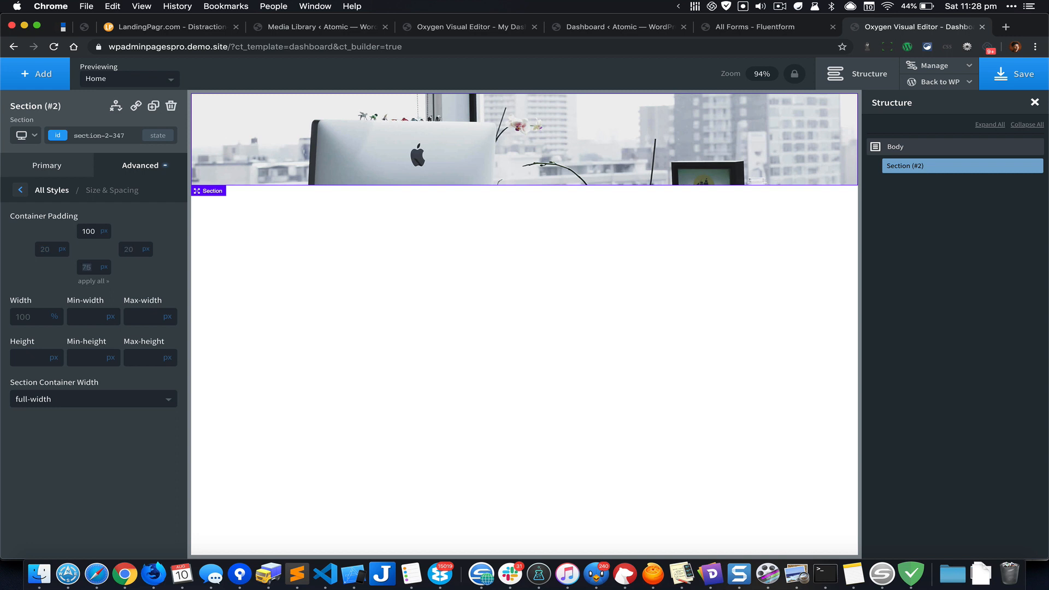
pyautogui.write('100')
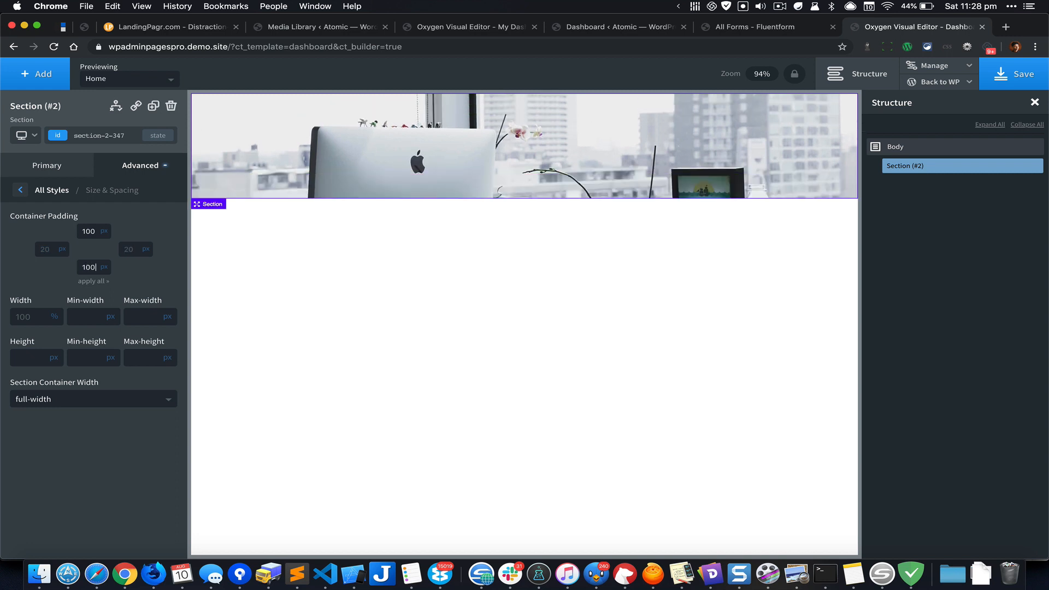
# Add a Heading inside the section and replace its default text with "Welcome".
pyautogui.click(43, 77)
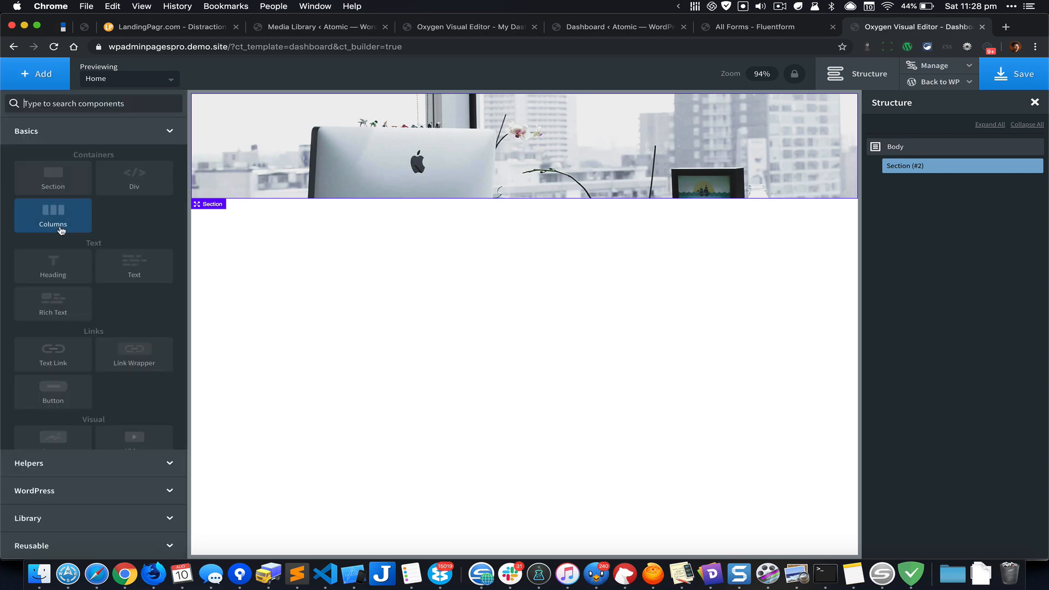
pyautogui.click(70, 270)
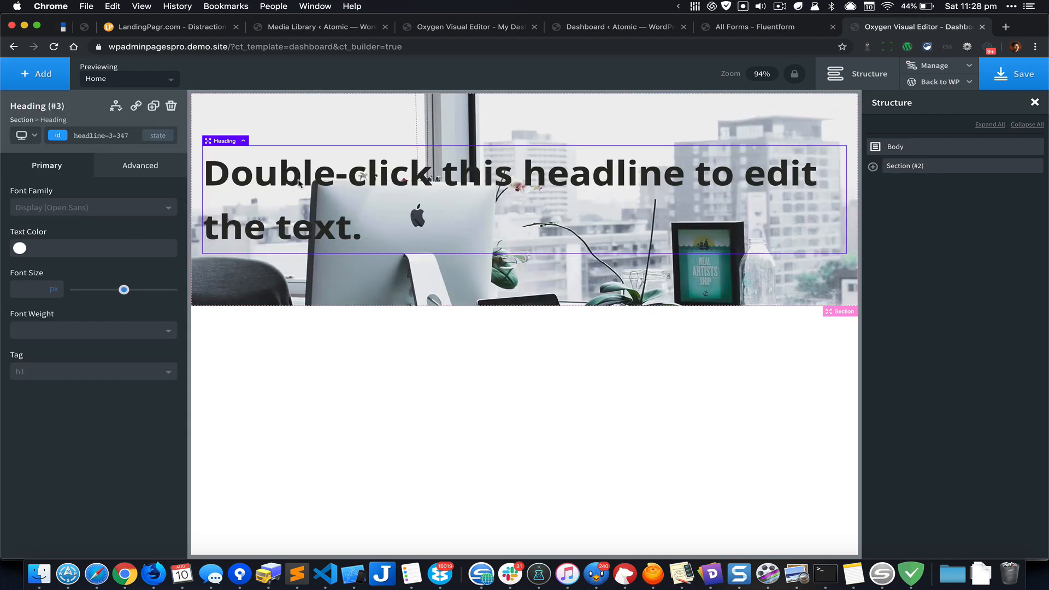
pyautogui.doubleClick(298, 179)
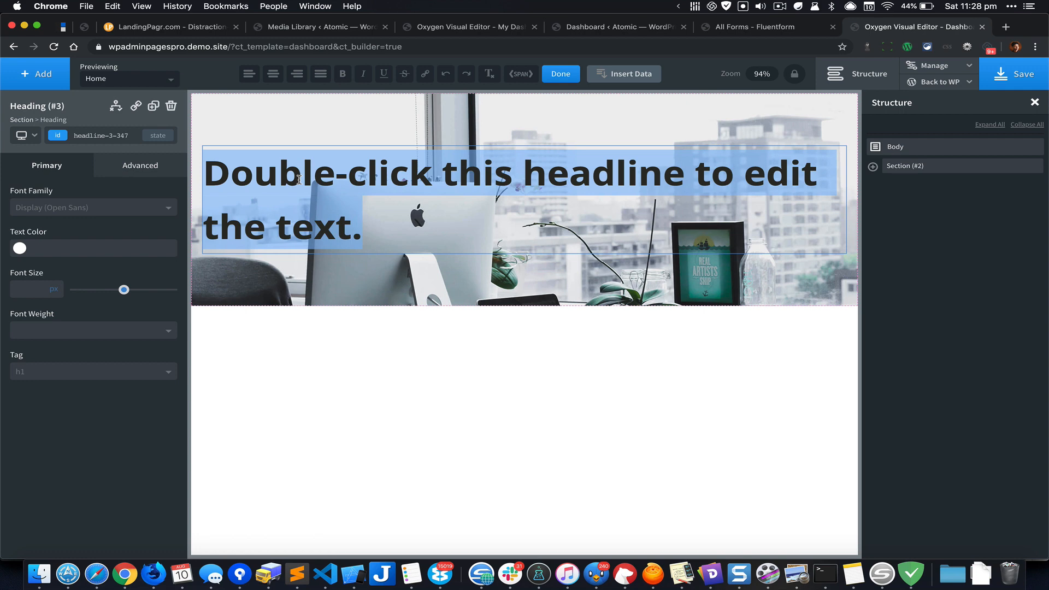
pyautogui.write('Welcome')
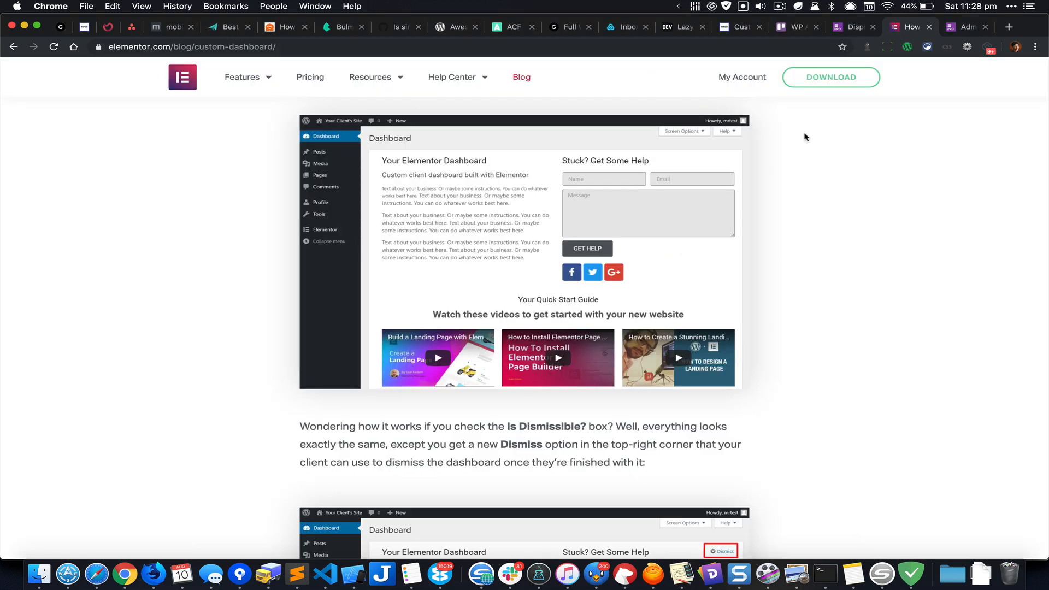
# Copy the {{user:first_name}} placeholder from the WP Admin Pages PRO dynamic content article, append it to the Welcome heading, and save the template.
pyautogui.click(846, 29)
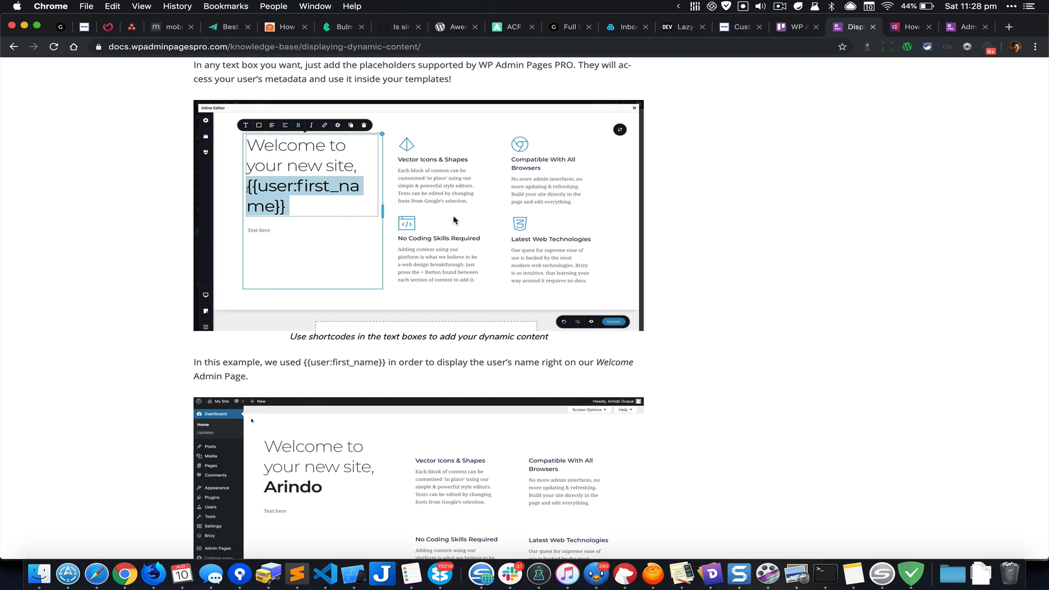
pyautogui.scroll(1, 283, 218)
pyautogui.scroll(2, 283, 217)
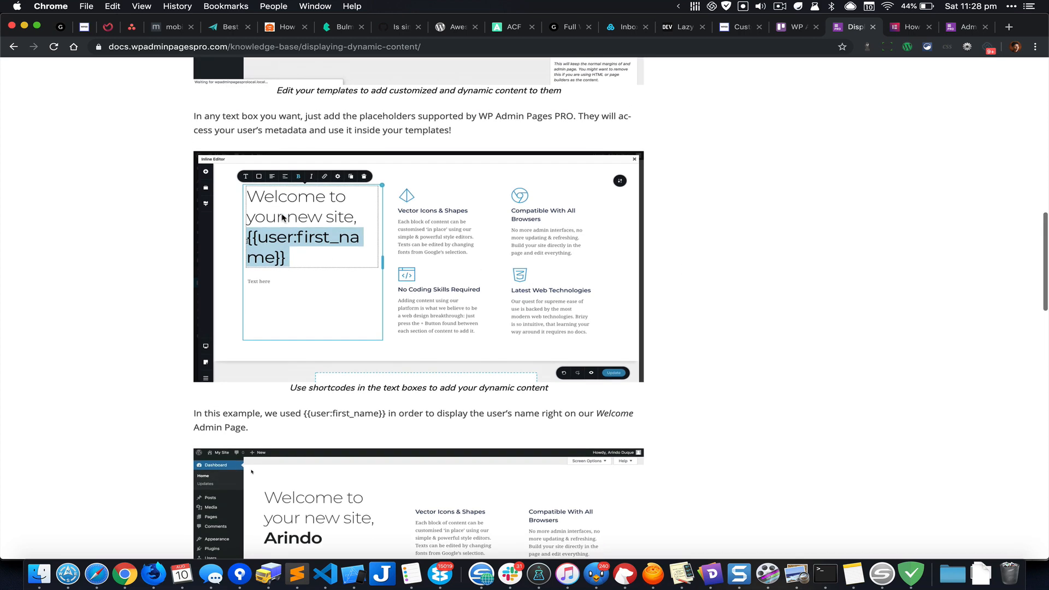
pyautogui.scroll(-5, 283, 218)
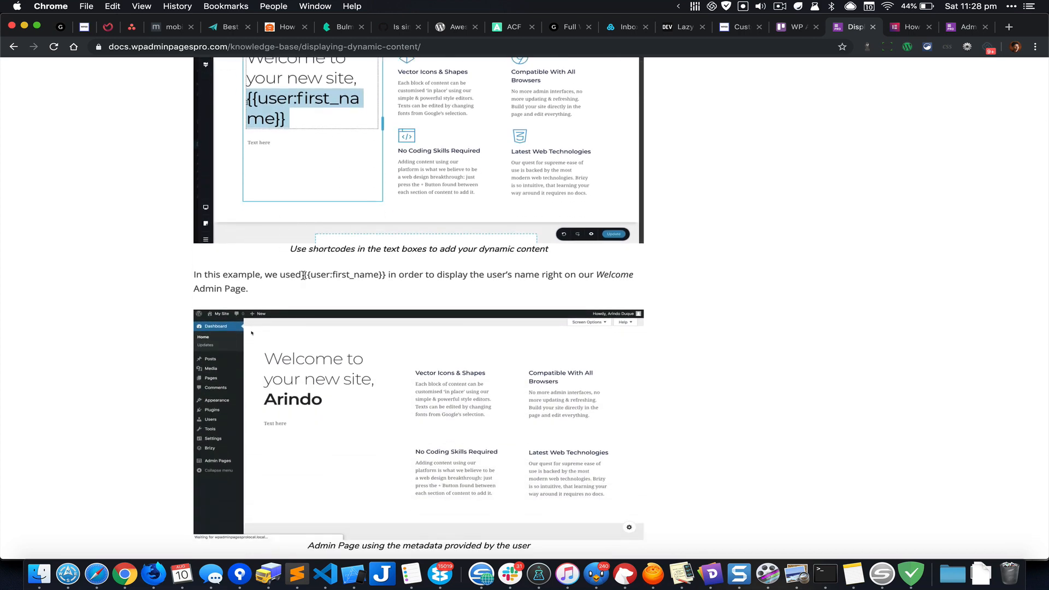
pyautogui.moveTo(303, 275); pyautogui.dragTo(381, 275)
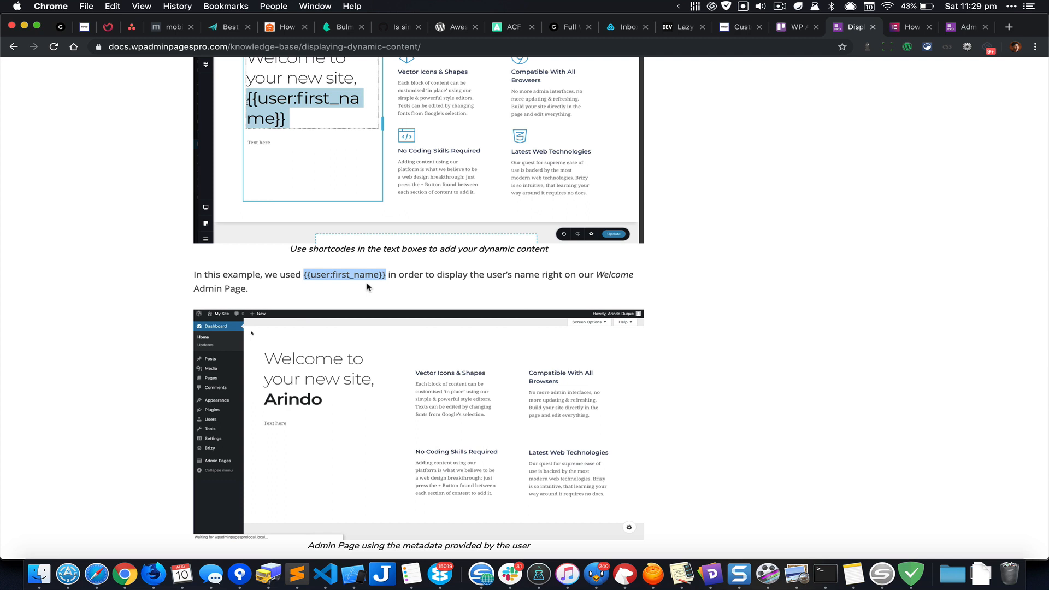
pyautogui.press('super+grave')
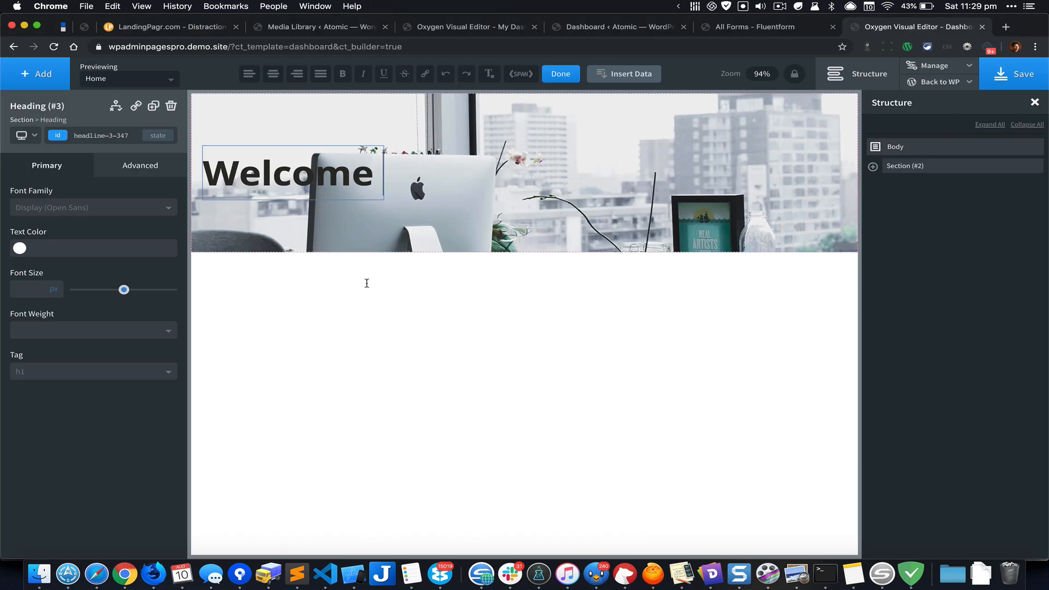
pyautogui.write('{{user:first_name}}')
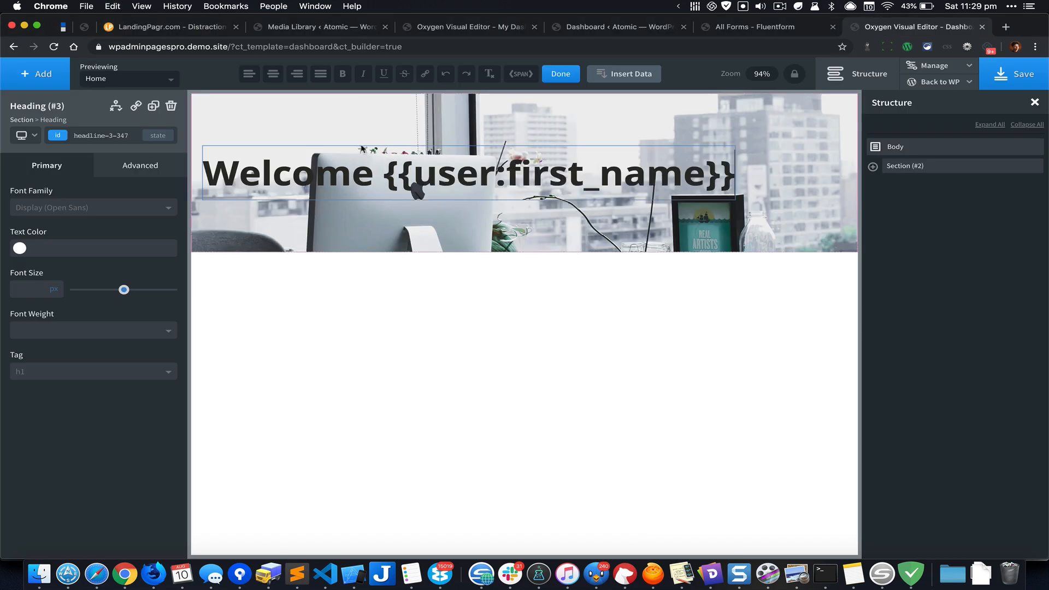
pyautogui.click(773, 203)
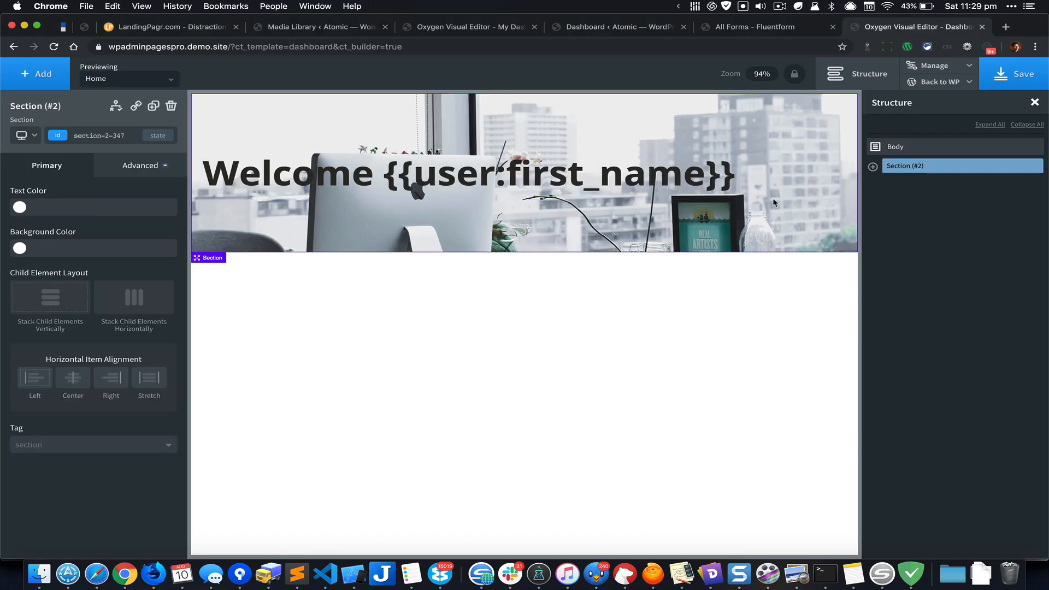
pyautogui.click(1013, 75)
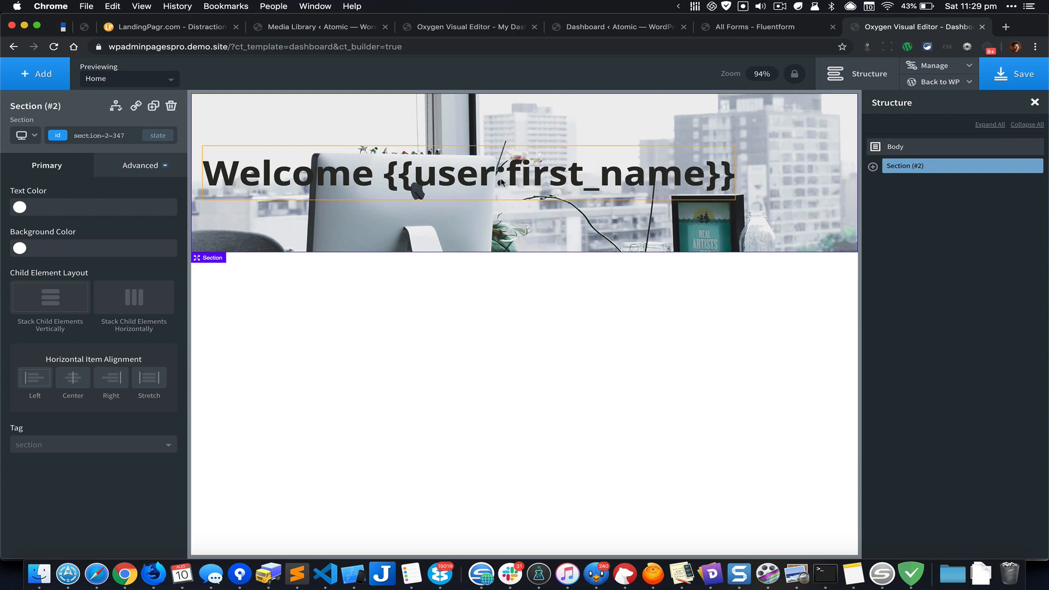
# Remove the {{user:first_name}} placeholder from the heading text, leaving only "Welcome".
pyautogui.doubleClick(501, 180)
pyautogui.hotkey('alt', 'Left')
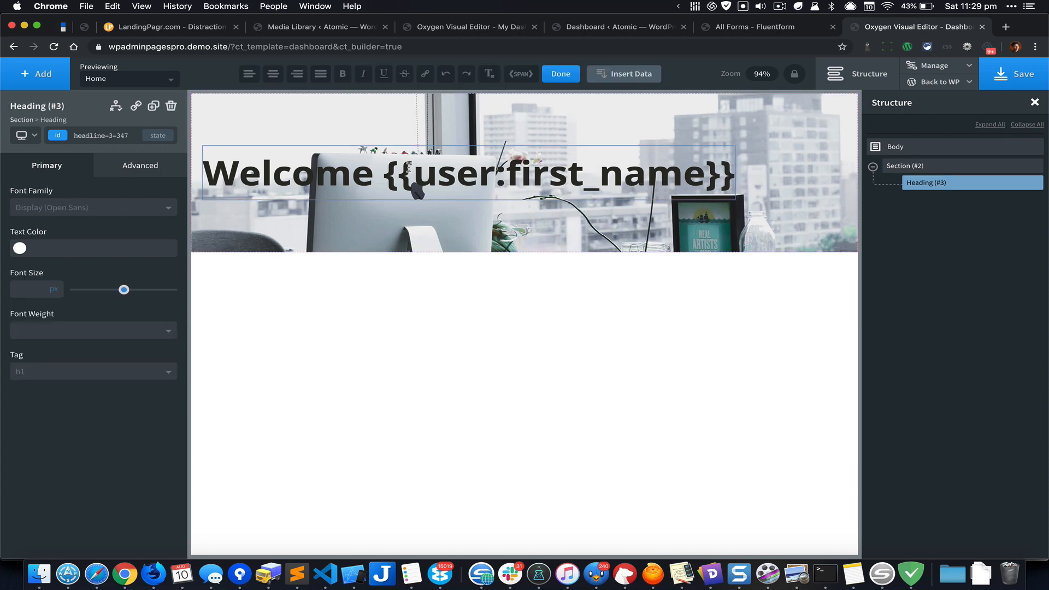
pyautogui.press('Left')
pyautogui.press('Left')
pyautogui.hotkey('shift', 'End')
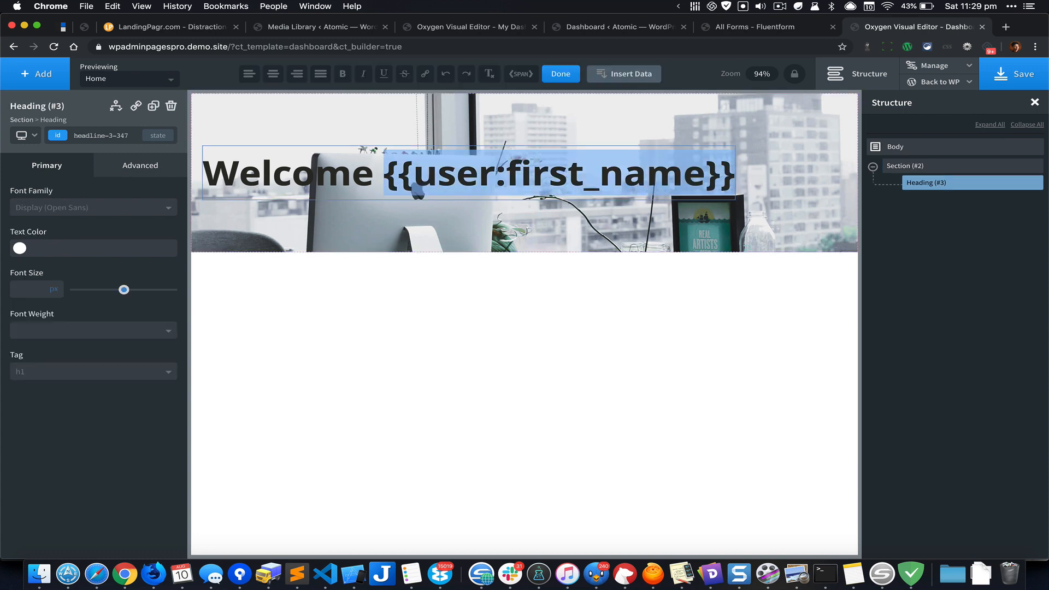
pyautogui.press('BackSpace')
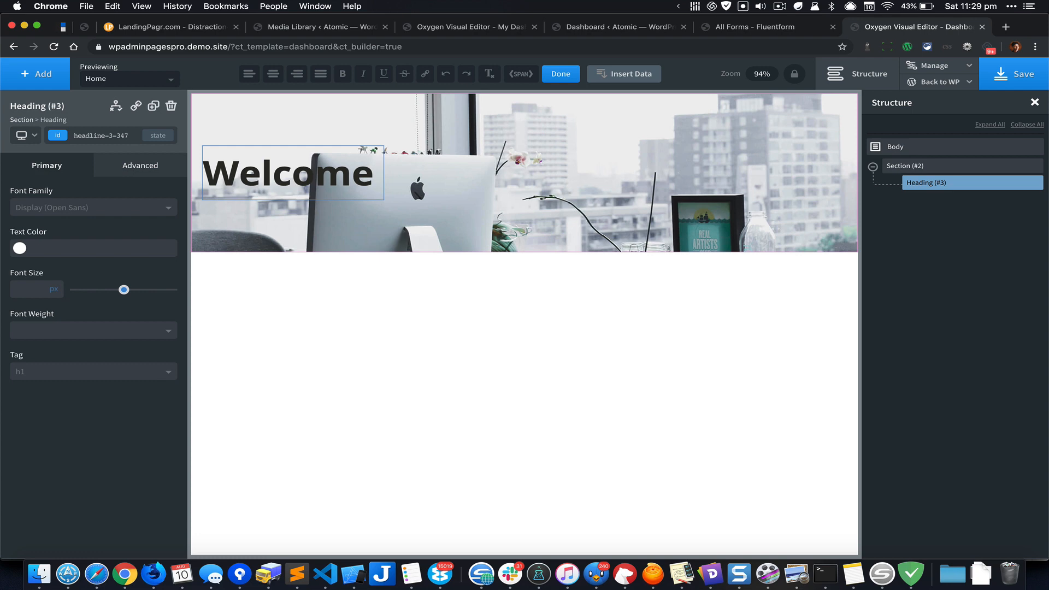
# Open the "Return current user's display name" snippet, copy its function name sk_current_user_display_name, and activate the snippet.
pyautogui.click(735, 29)
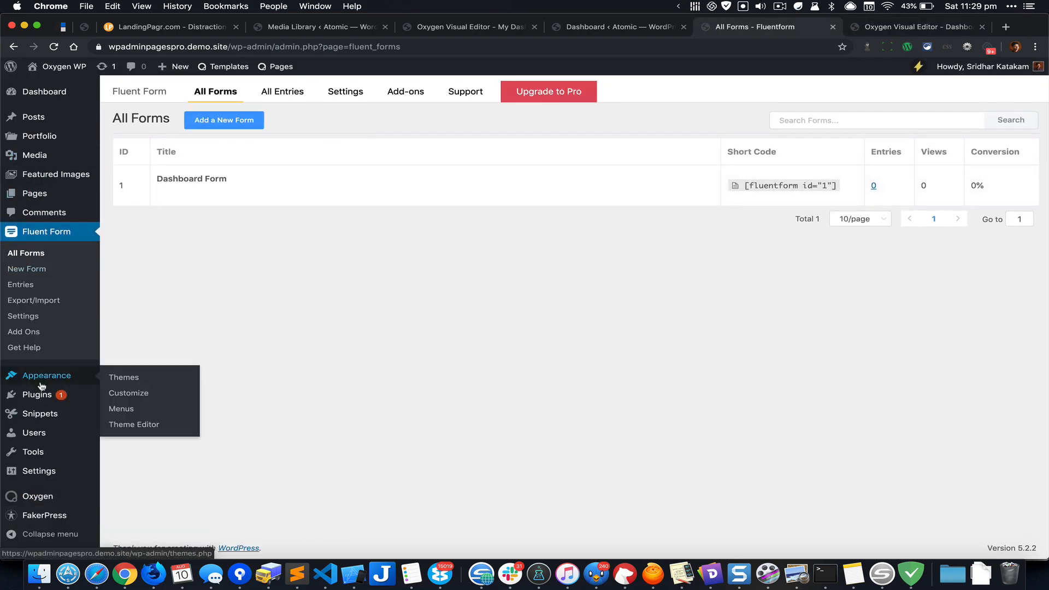
pyautogui.click(69, 409)
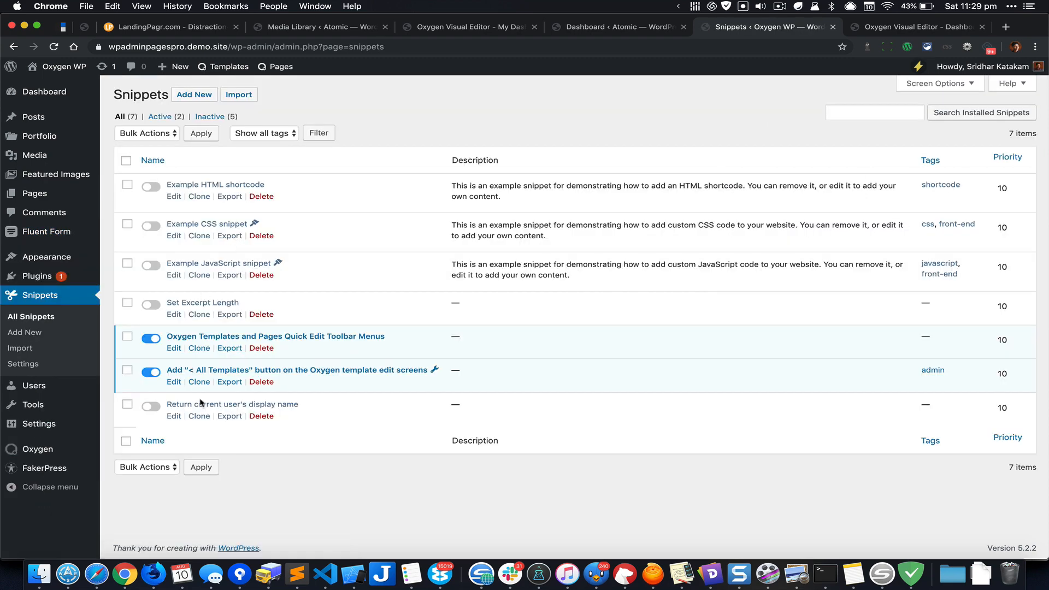
pyautogui.click(201, 404)
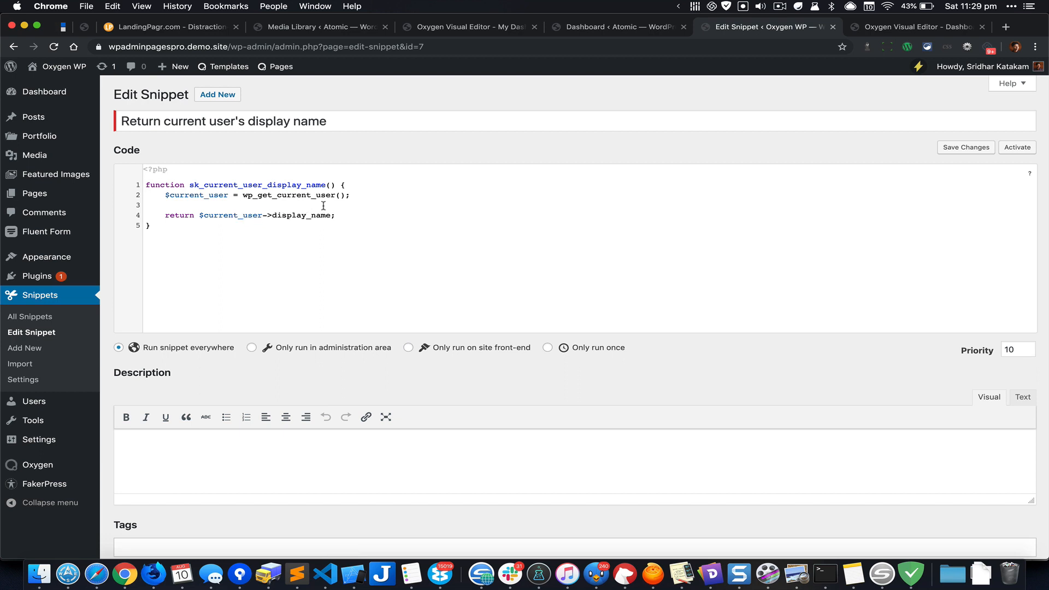
pyautogui.doubleClick(322, 185)
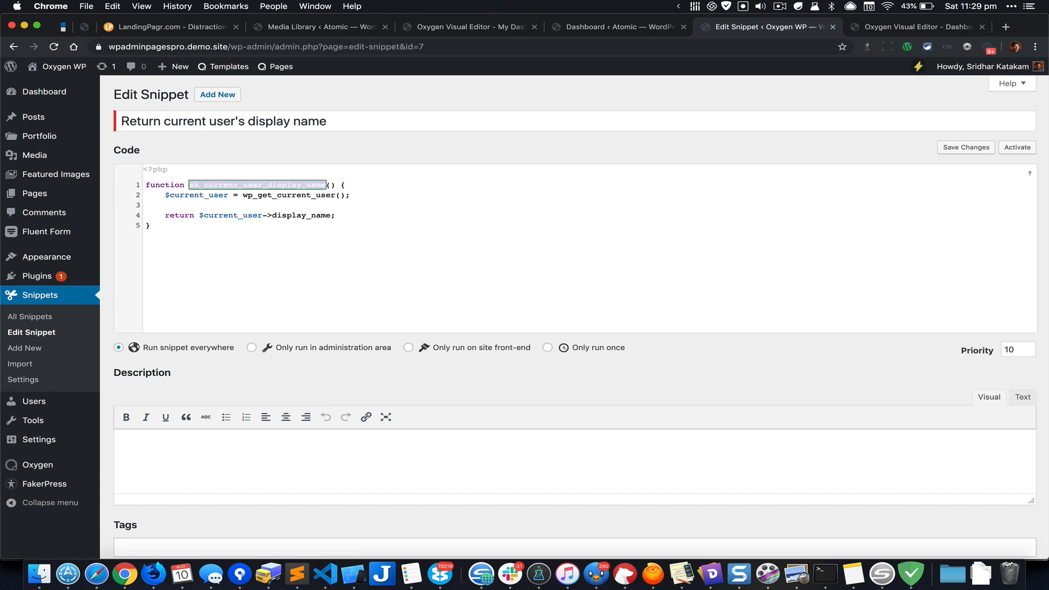
pyautogui.press('super+c')
pyautogui.click(1017, 148)
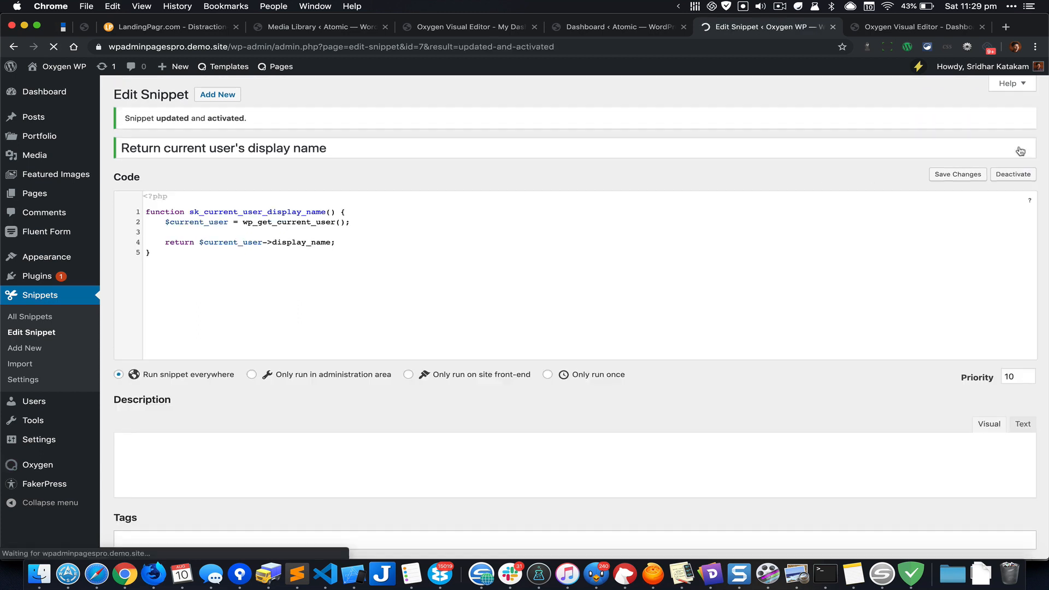
# Insert a PHP function return value after "Welcome" in the Oxygen template's heading, using the copied function name sk_current_user_display_name.
pyautogui.click(927, 29)
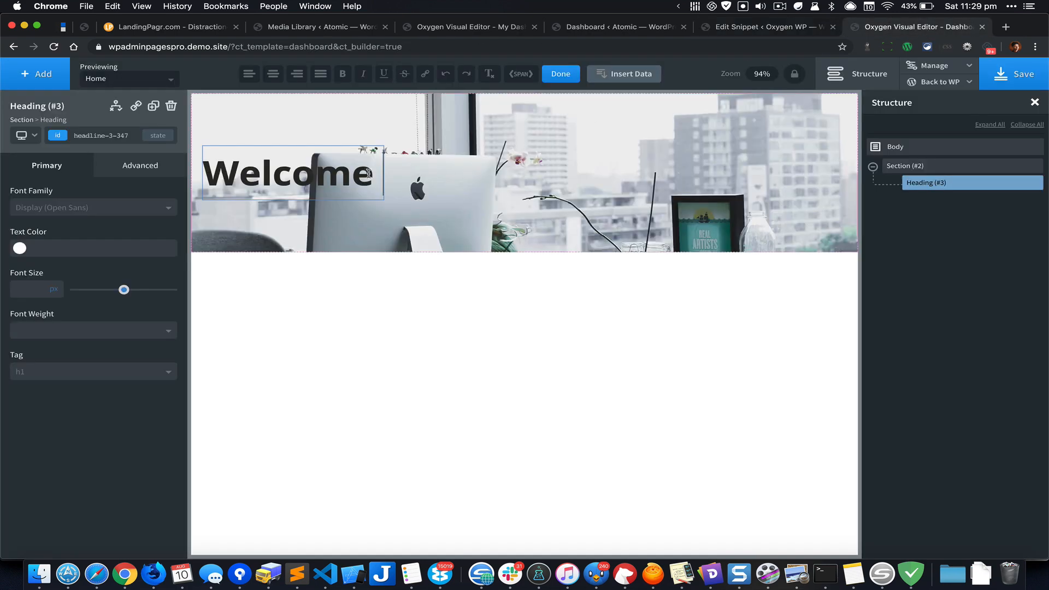
pyautogui.click(632, 76)
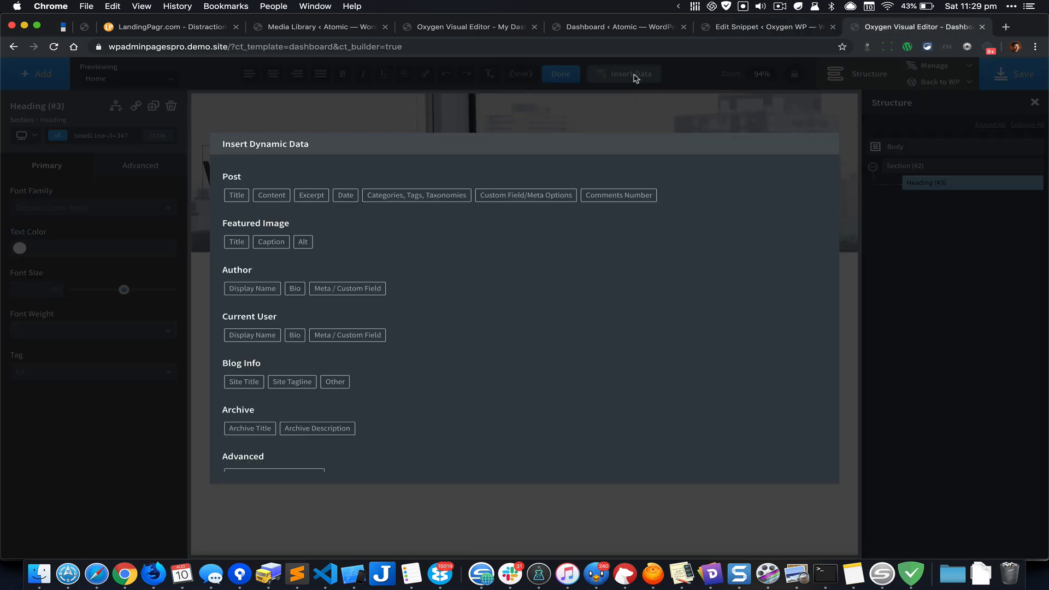
pyautogui.scroll(-1, 448, 302)
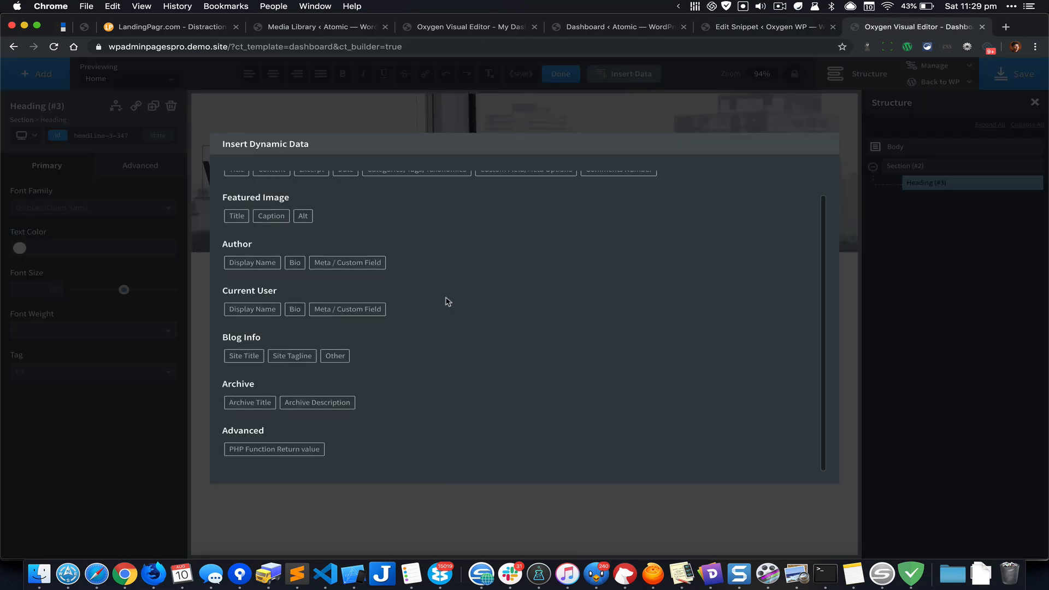
pyautogui.click(287, 454)
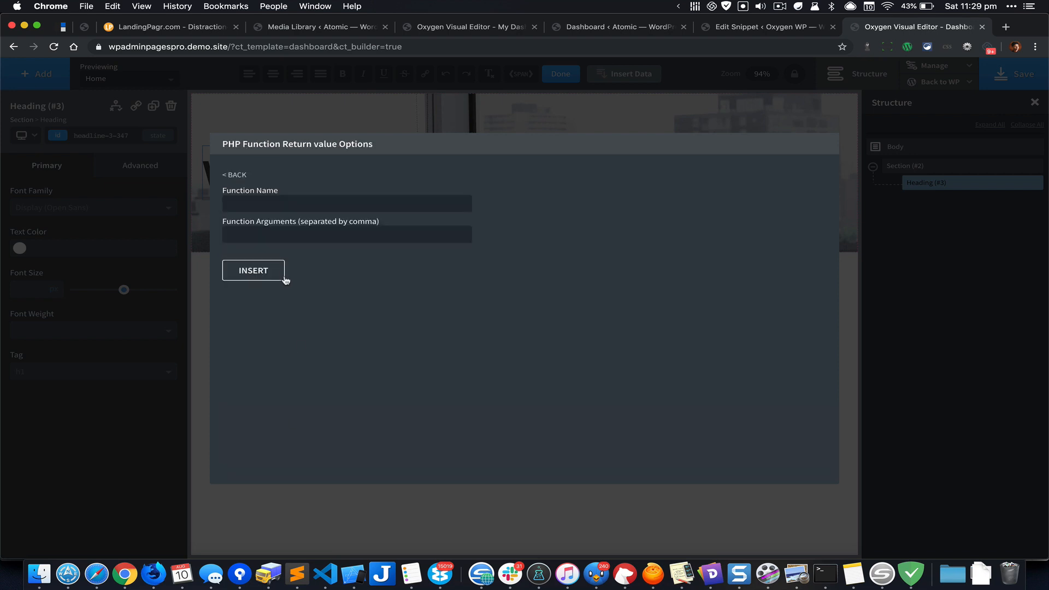
pyautogui.click(313, 204)
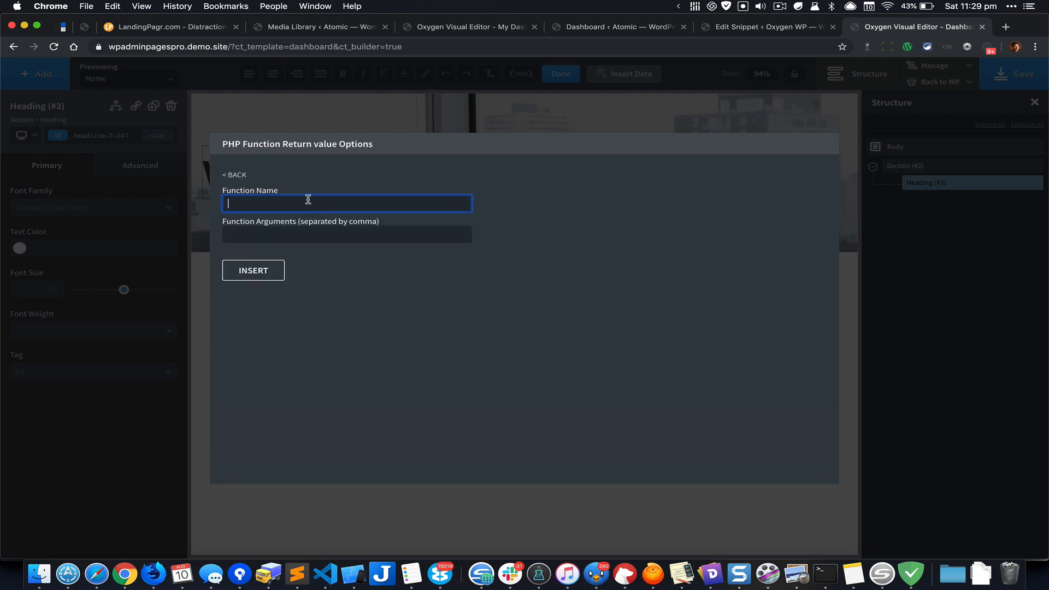
pyautogui.press('super+v')
pyautogui.click(267, 270)
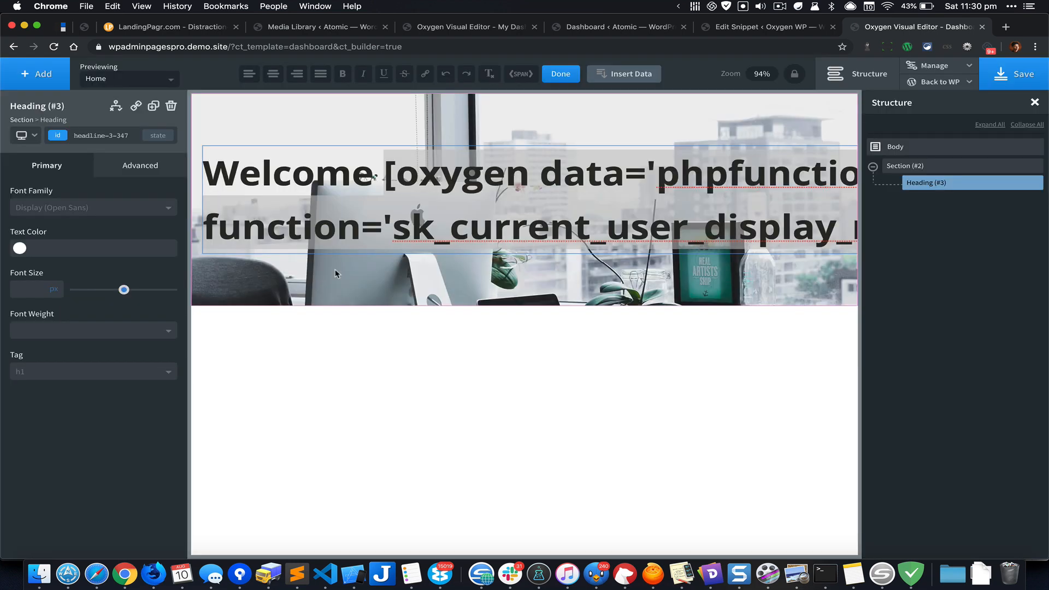
# Give the banner section's background image an overlay in the atomic Secondary colour at 64% opacity.
pyautogui.click(370, 288)
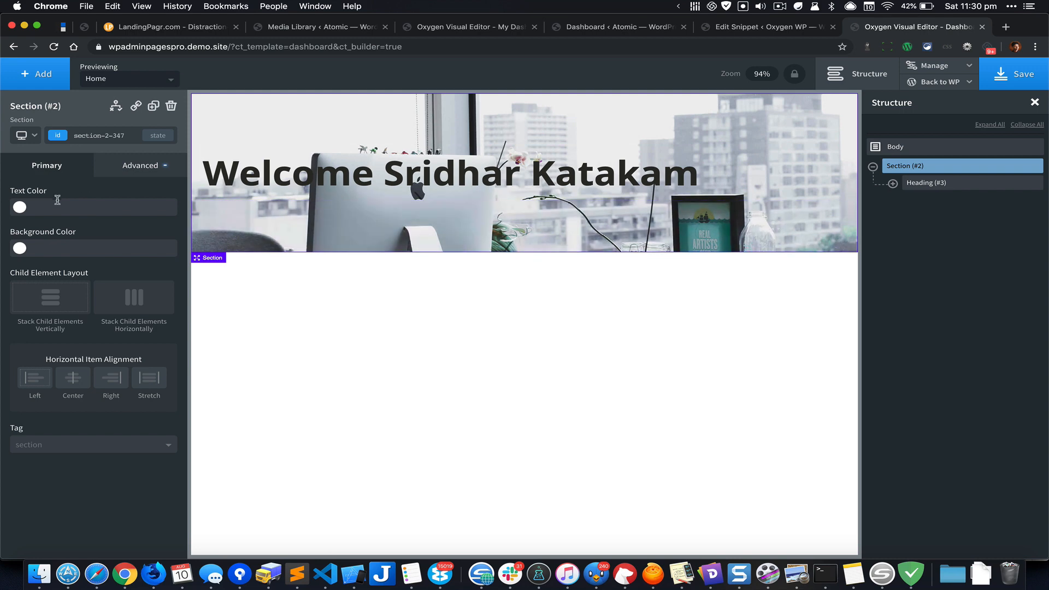
pyautogui.click(144, 166)
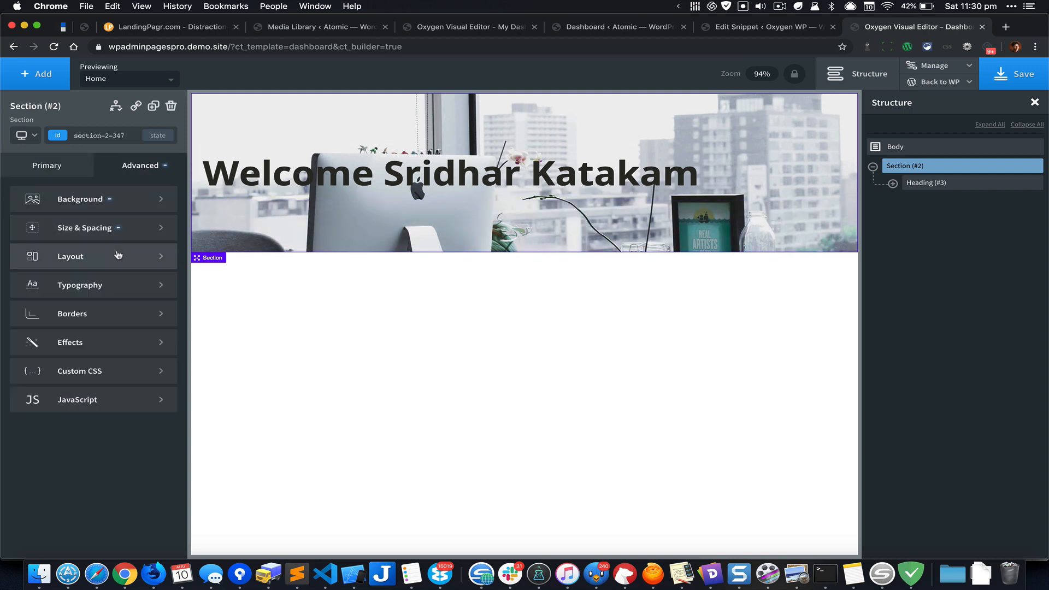
pyautogui.click(123, 207)
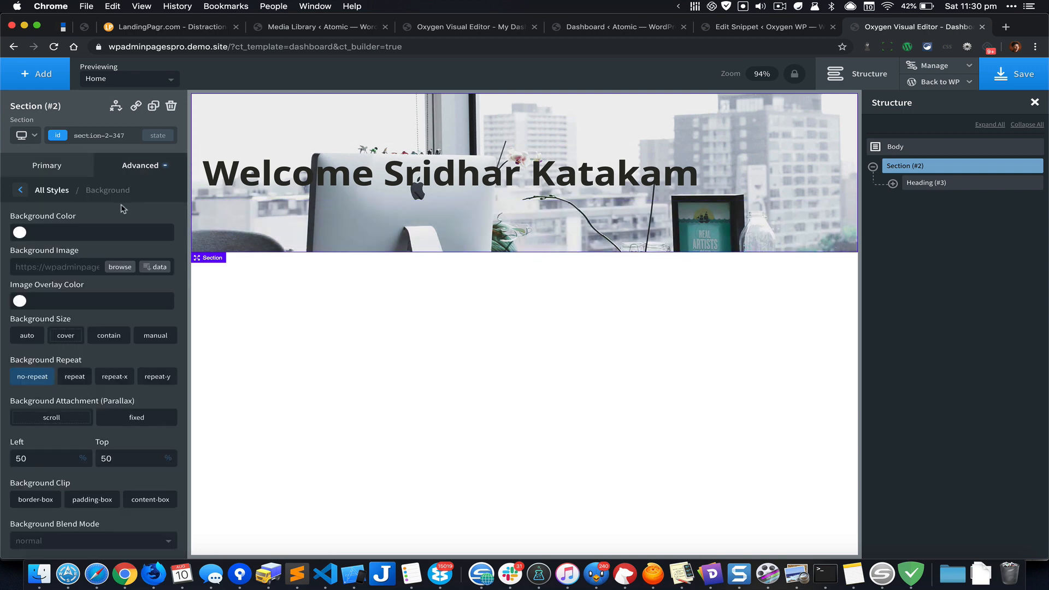
pyautogui.click(22, 303)
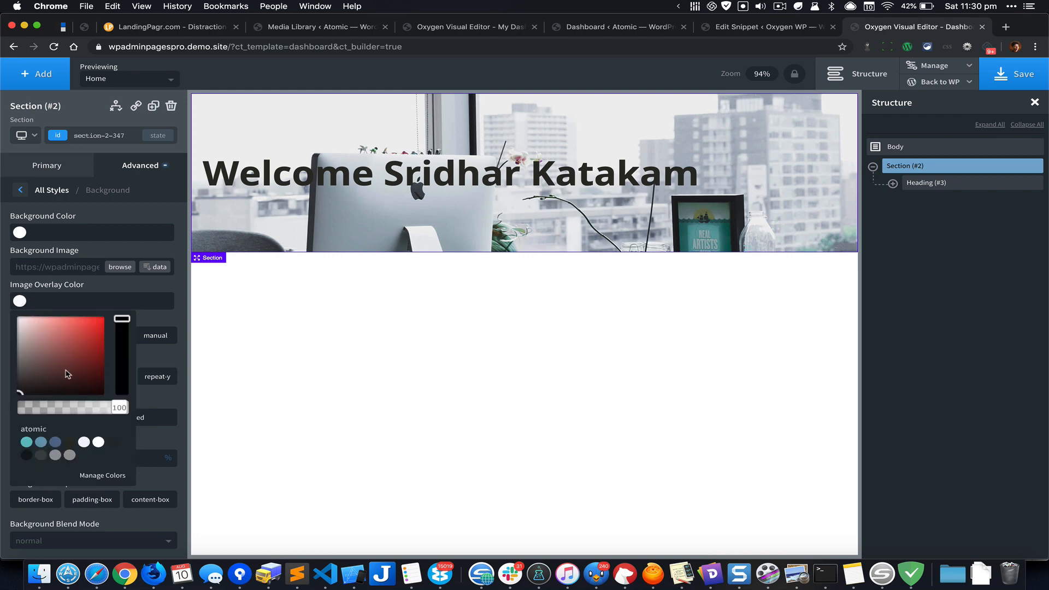
pyautogui.click(55, 441)
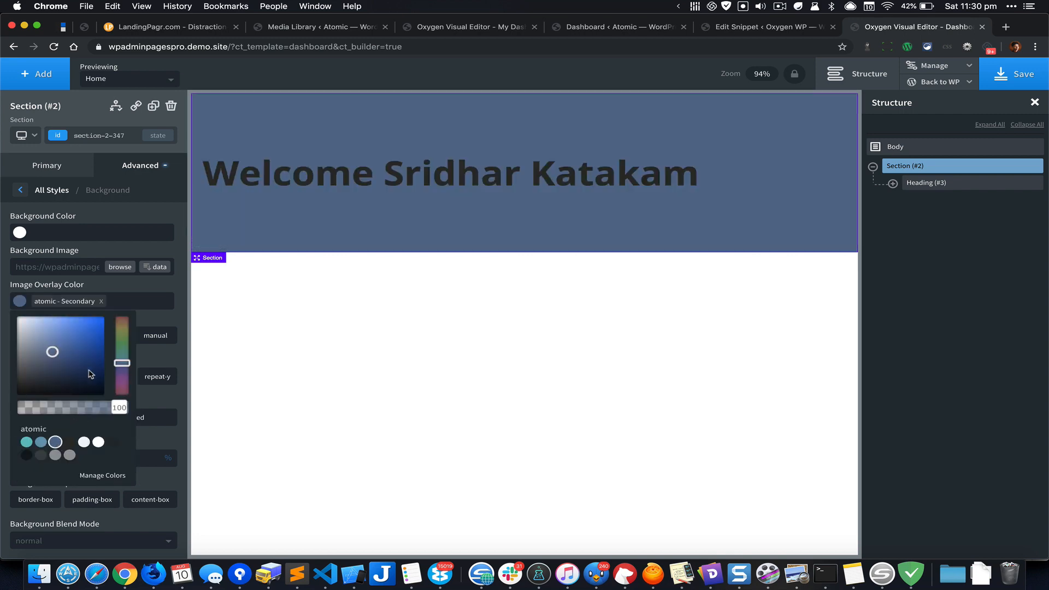
pyautogui.moveTo(119, 407); pyautogui.dragTo(85, 407)
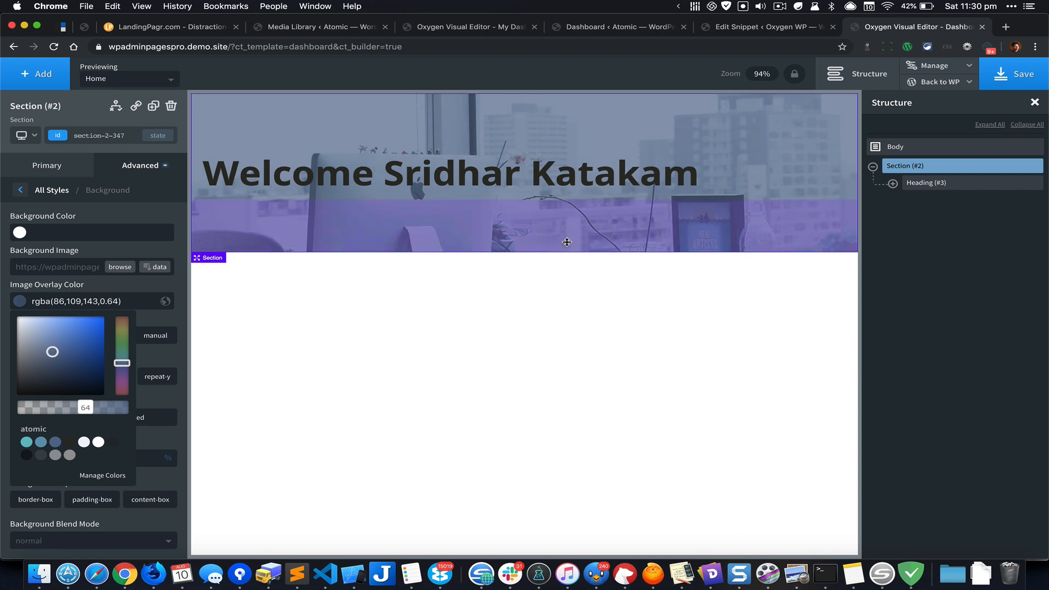
# Set the text colour of the Welcome heading in the banner section to white.
pyautogui.click(924, 183)
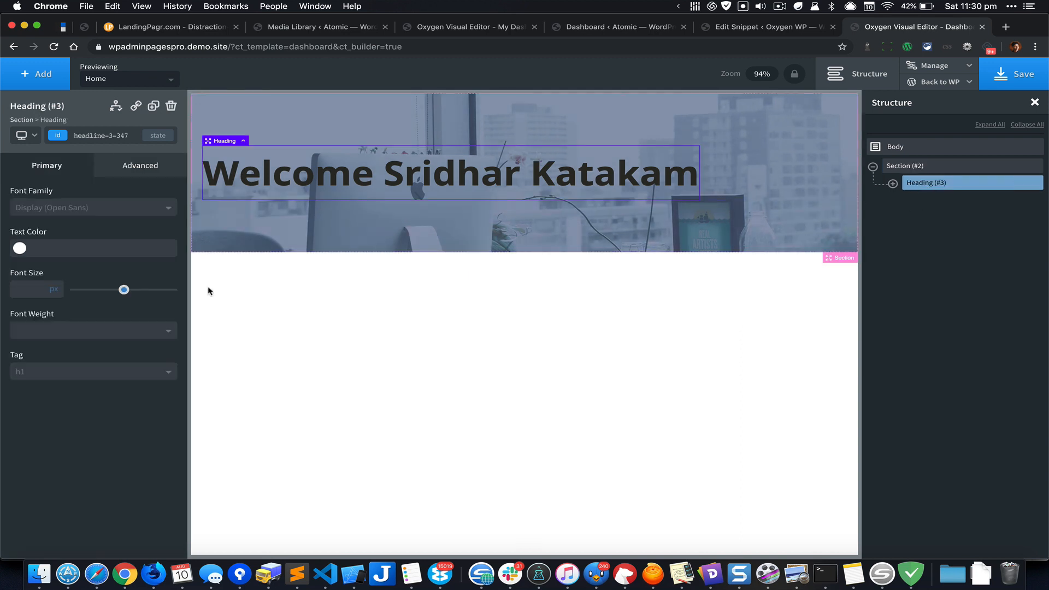
pyautogui.click(82, 252)
pyautogui.write('white')
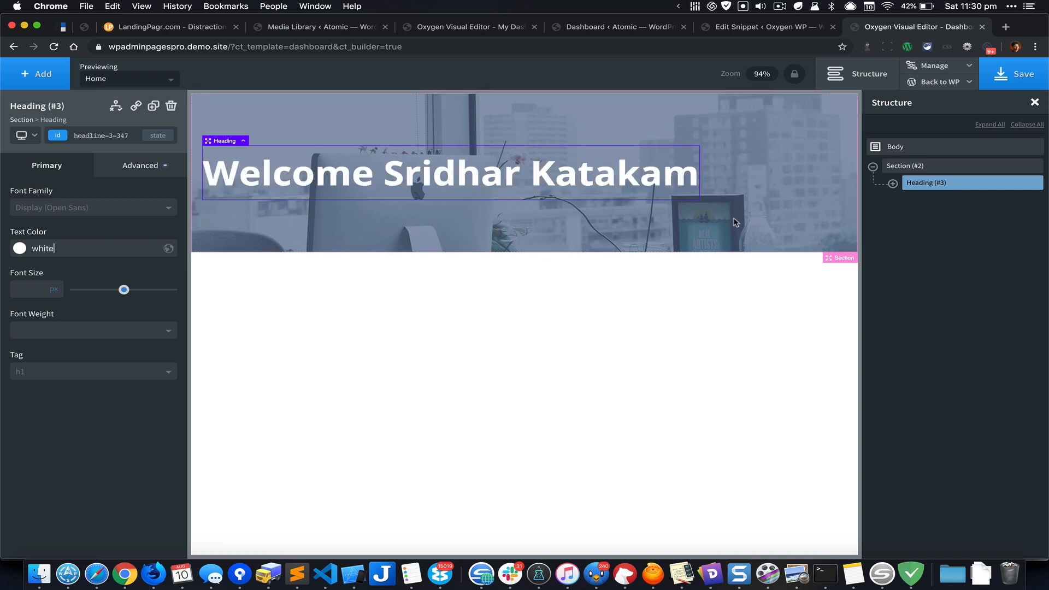
# Set the banner section's top and bottom container padding to 40 px each.
pyautogui.click(808, 150)
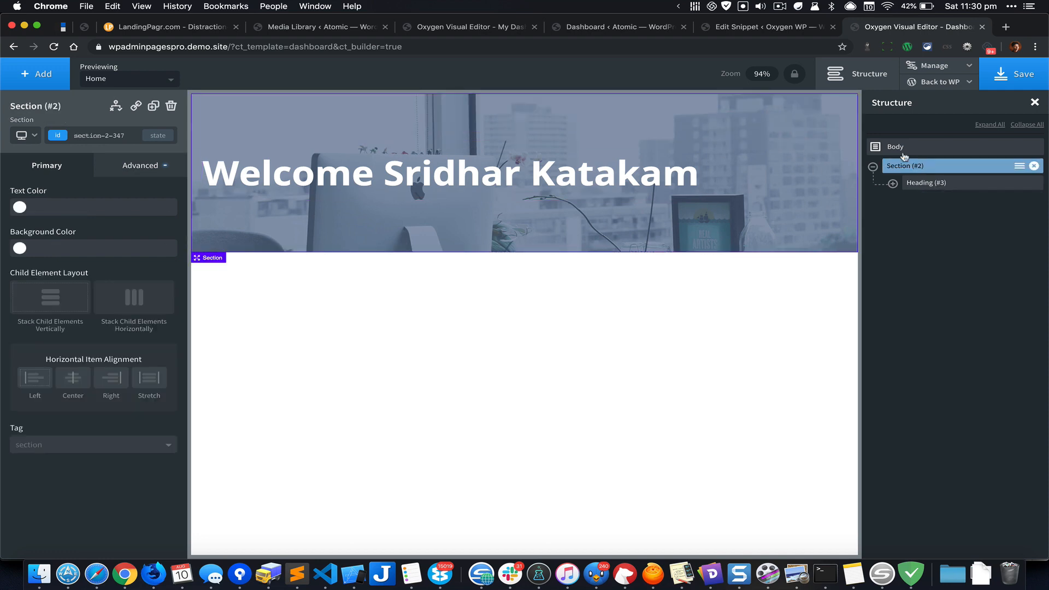
pyautogui.click(125, 162)
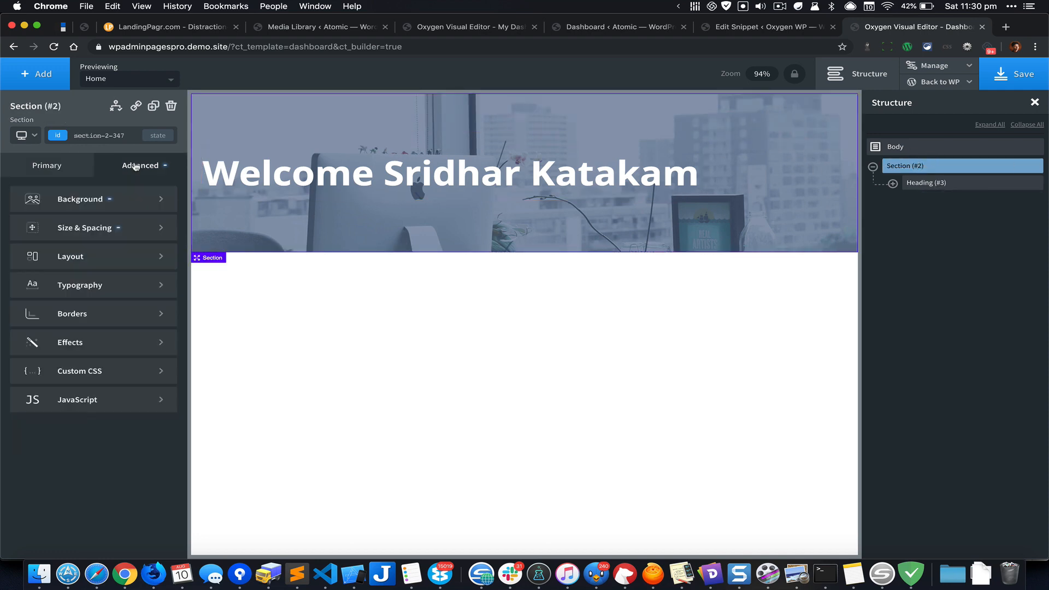
pyautogui.click(112, 234)
pyautogui.doubleClick(88, 232)
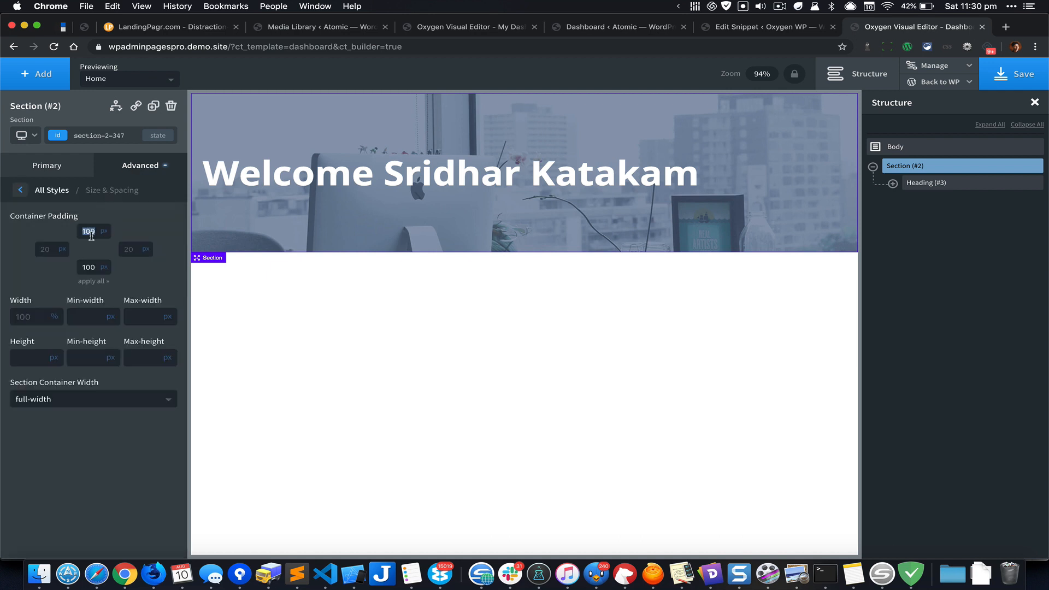
pyautogui.write('40')
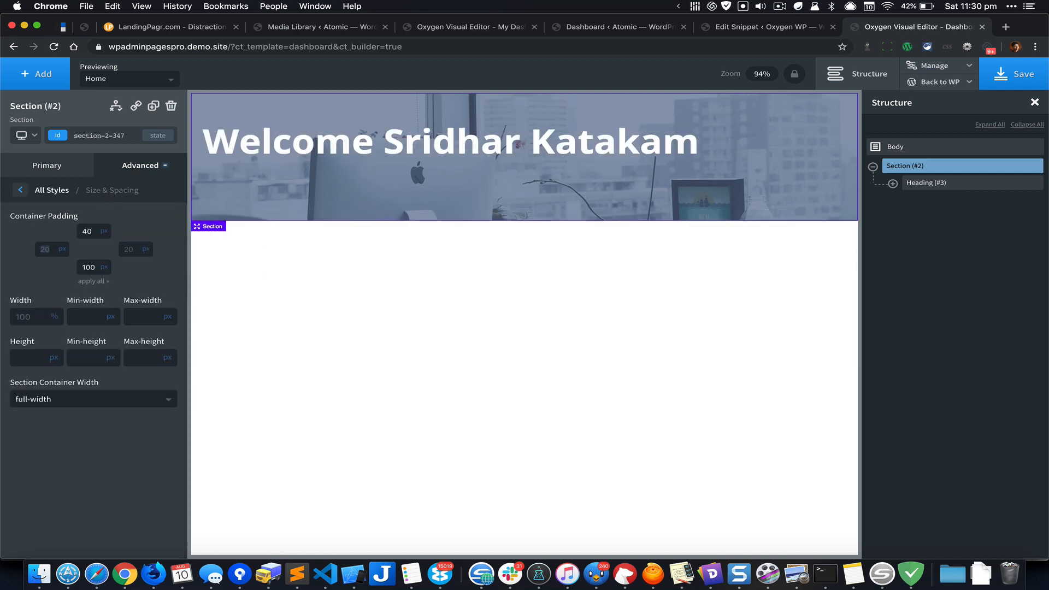
pyautogui.press('Tab')
pyautogui.press('Tab')
pyautogui.write('40')
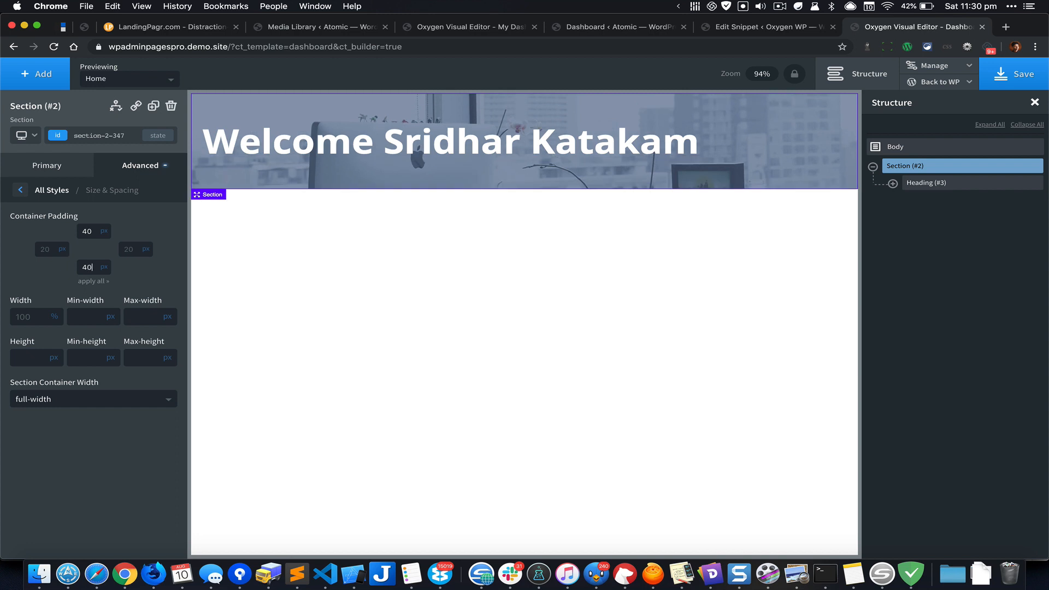
# Add a new section below the banner and place a 50/50 two-column layout inside it.
pyautogui.click(36, 74)
pyautogui.click(53, 176)
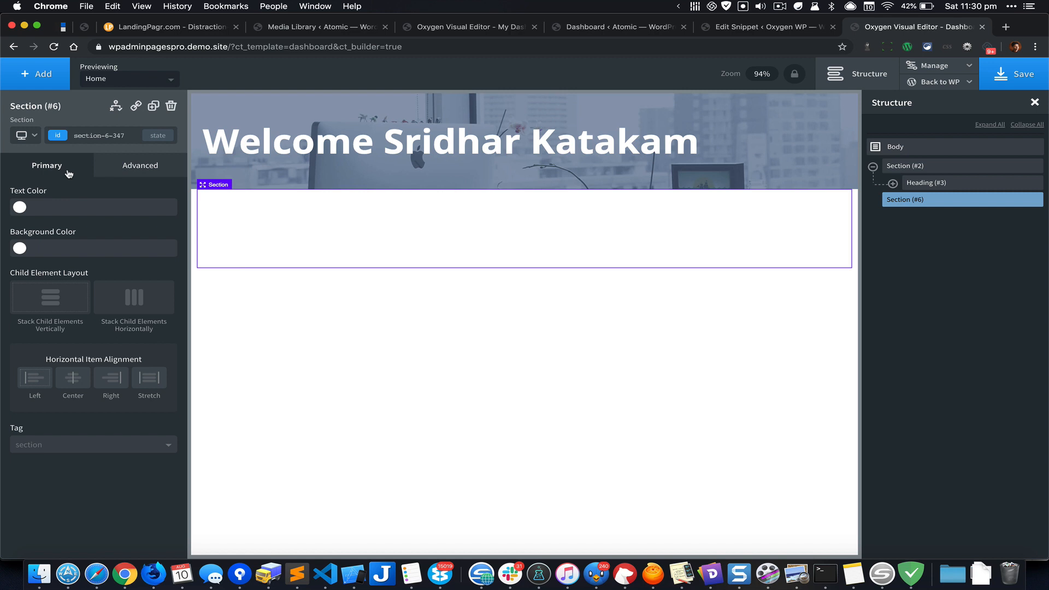
pyautogui.click(38, 74)
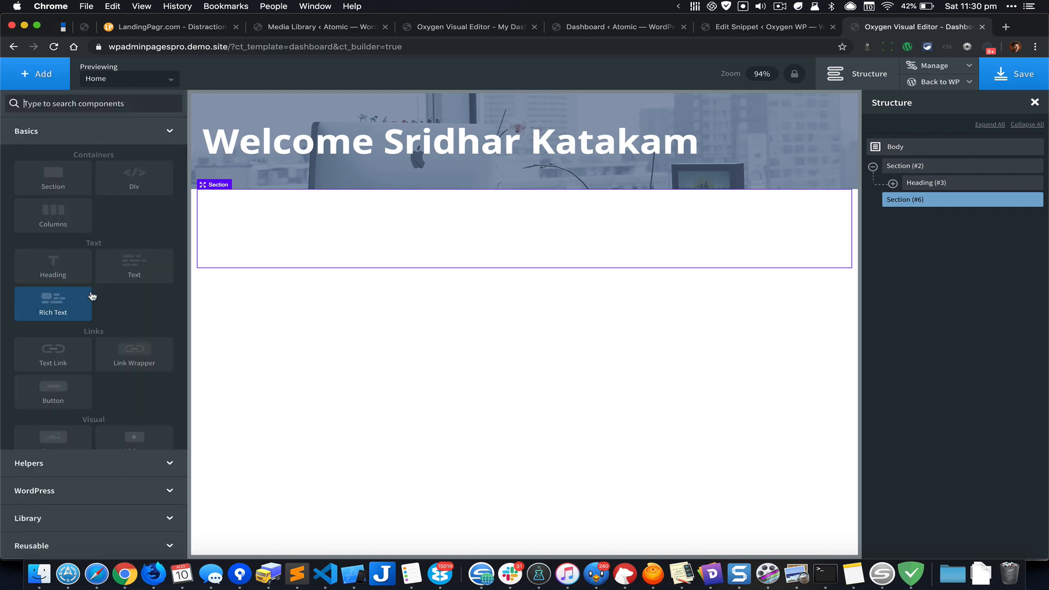
pyautogui.click(71, 219)
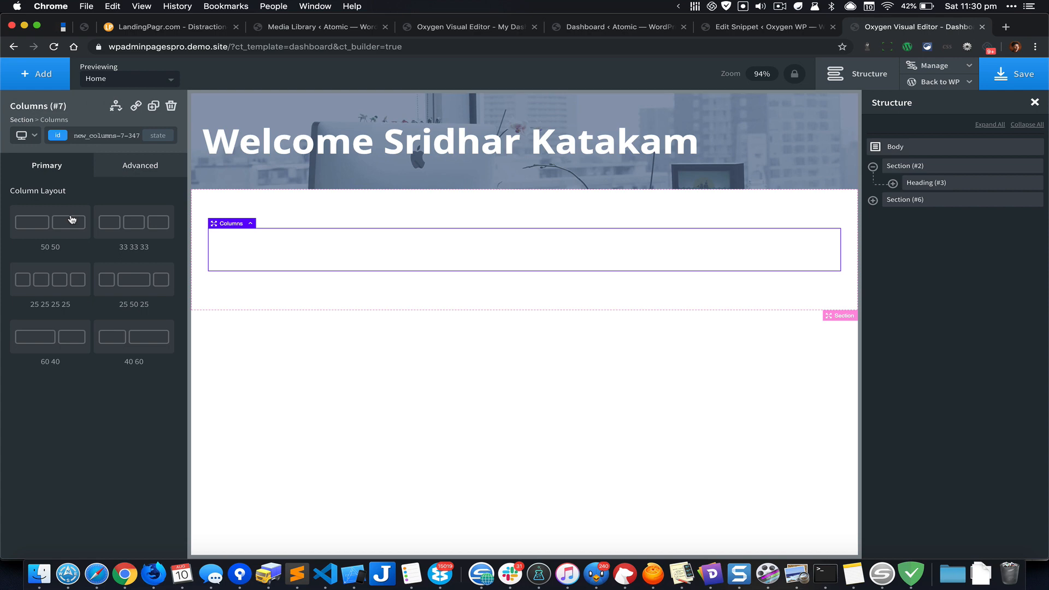
pyautogui.click(72, 221)
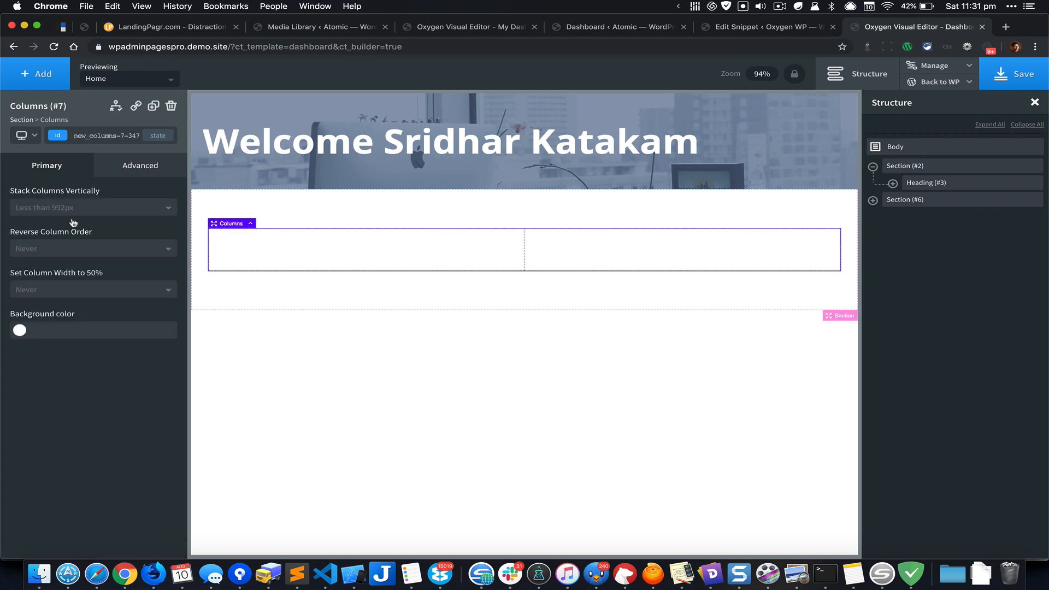
# Add a Heading to the first column and replace its default text with "Welcome to your site".
pyautogui.click(344, 250)
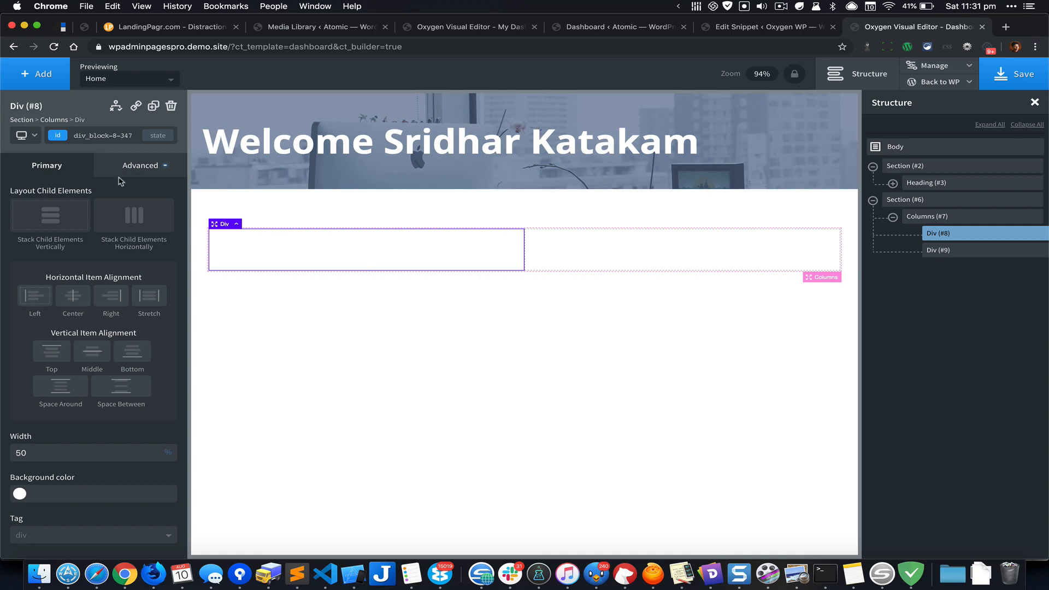
pyautogui.click(43, 72)
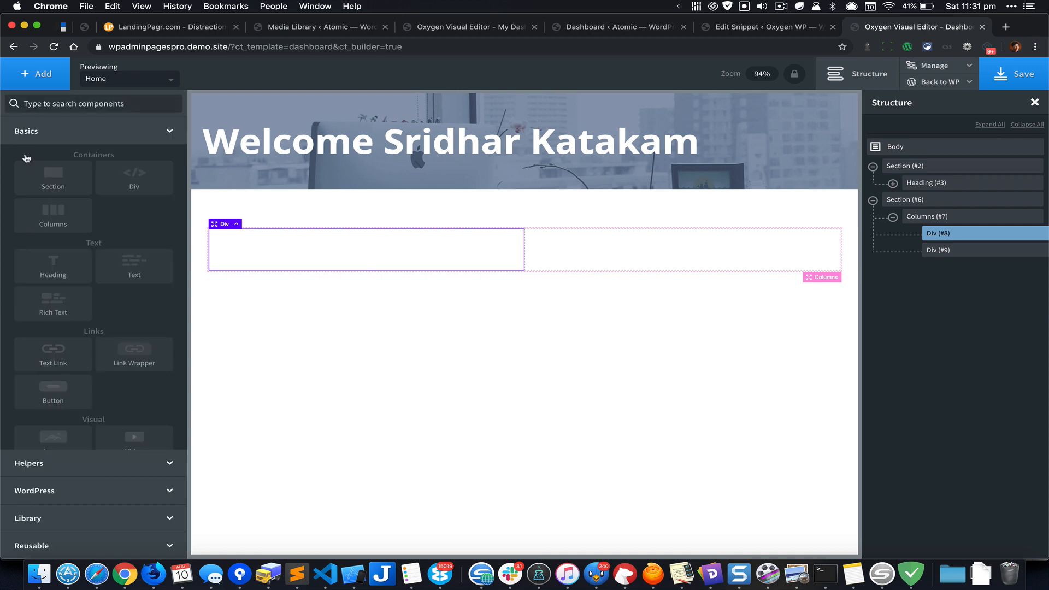
pyautogui.click(70, 273)
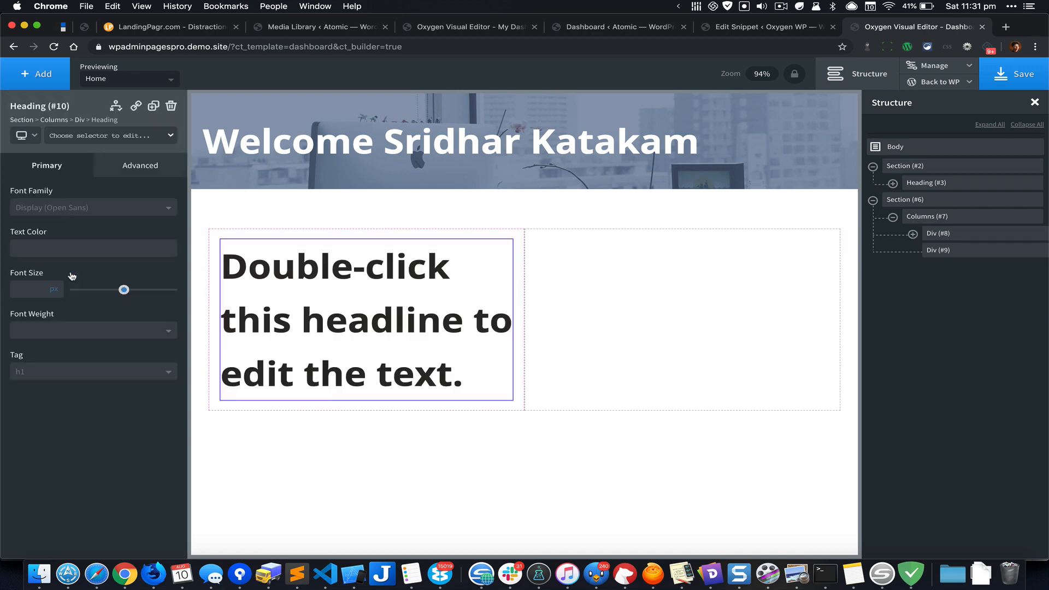
pyautogui.doubleClick(395, 281)
pyautogui.tripleClick(394, 281)
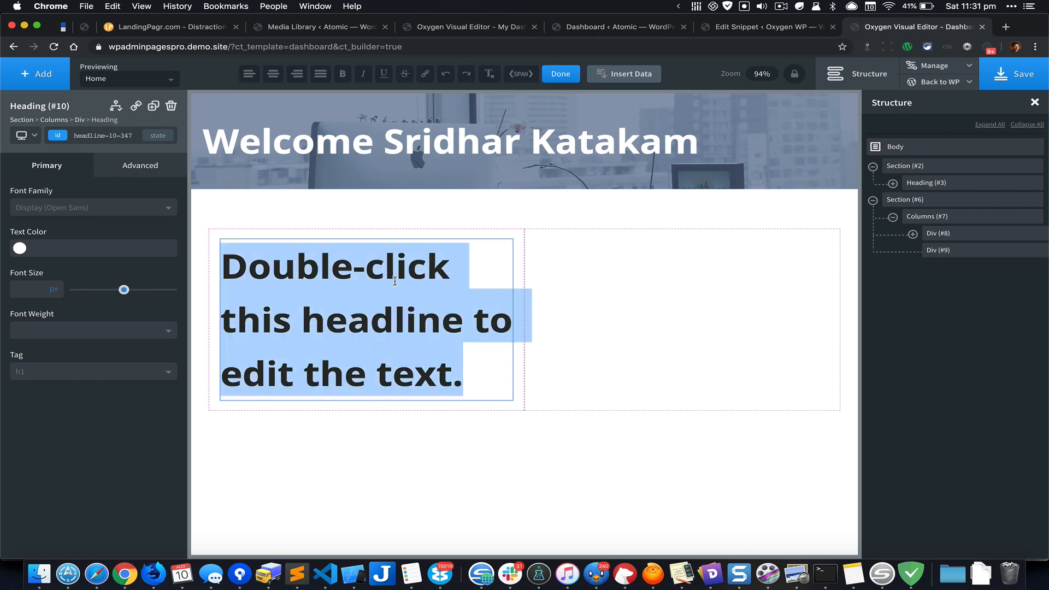
pyautogui.write('Welcom')
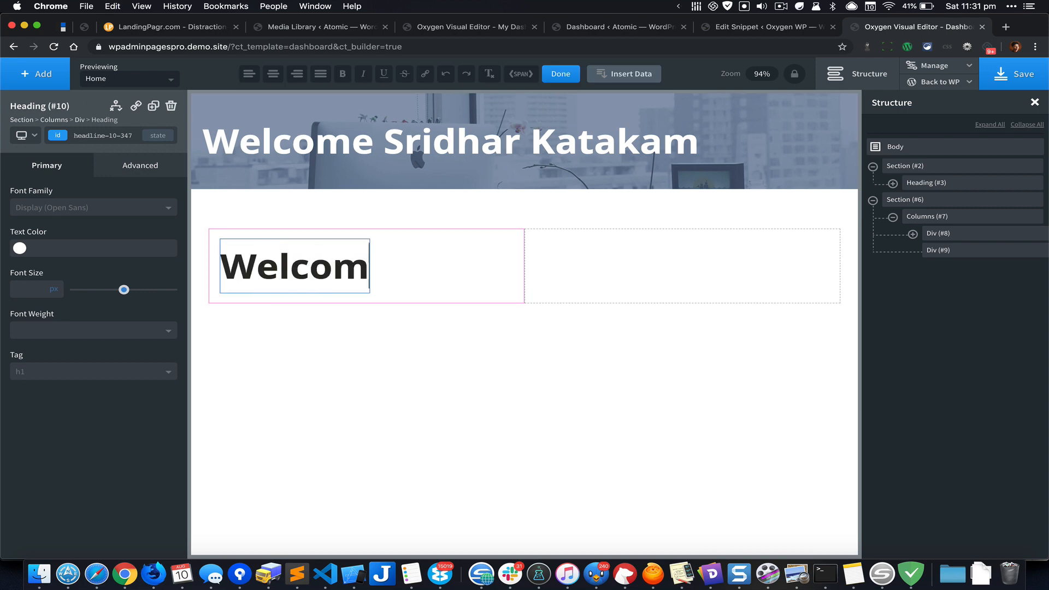
pyautogui.write('e to your site')
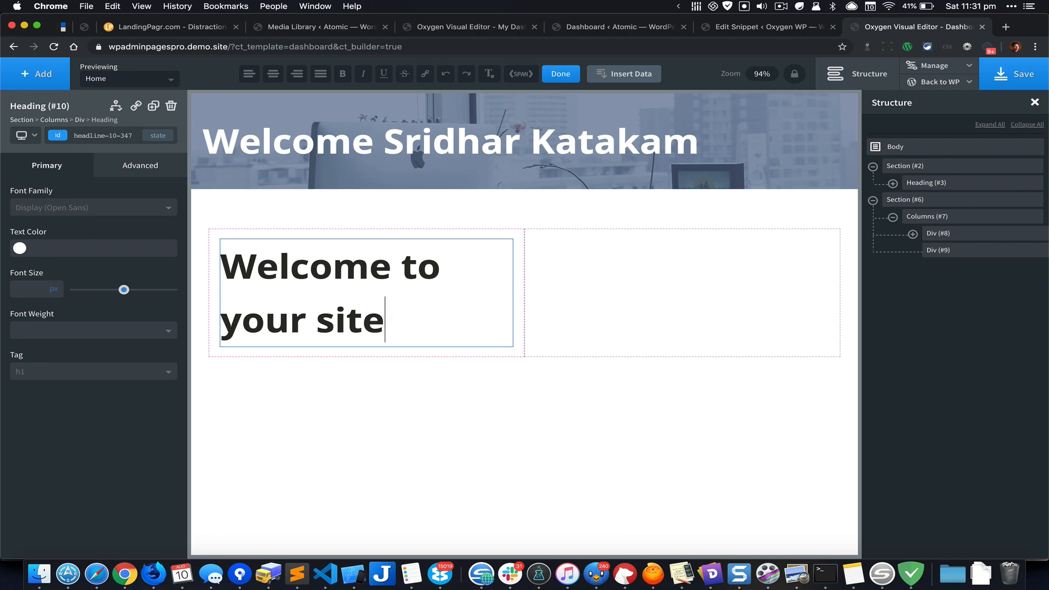
# Replace the word "Welcome" with "Hello" in the banner heading, keeping the dynamic user name data.
pyautogui.click(343, 140)
pyautogui.doubleClick(343, 141)
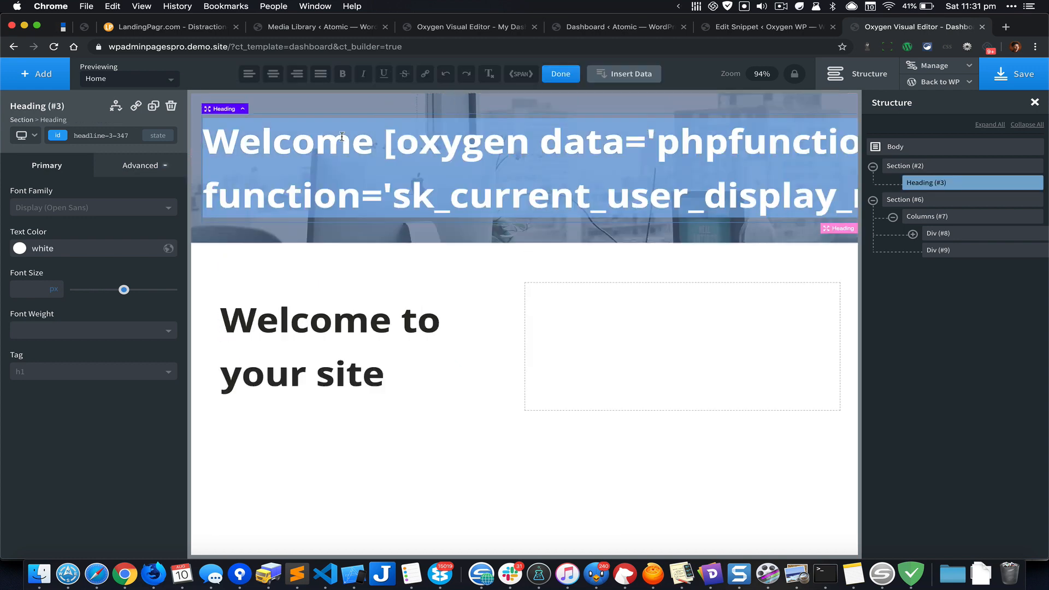
pyautogui.doubleClick(343, 140)
pyautogui.write('Hello')
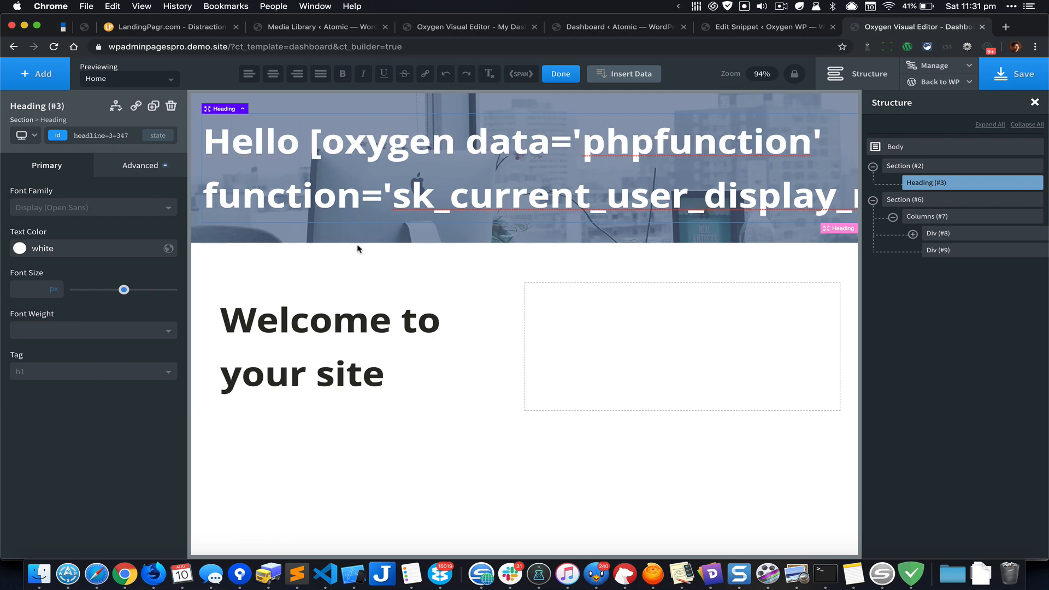
# Set the "Welcome to your site" heading's tag to H3 and its font weight to 600.
pyautogui.click(317, 325)
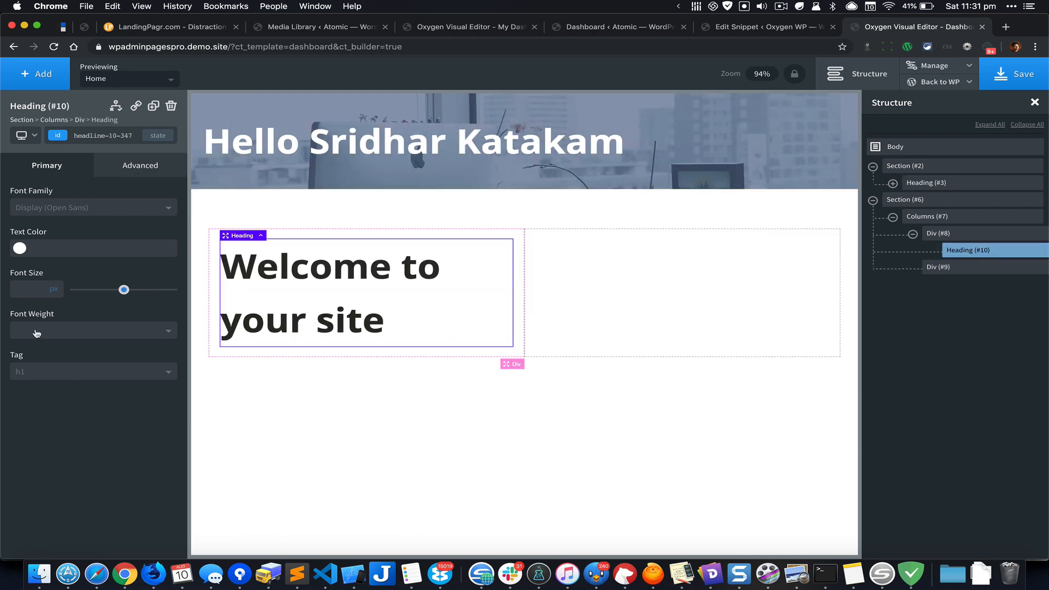
pyautogui.click(50, 372)
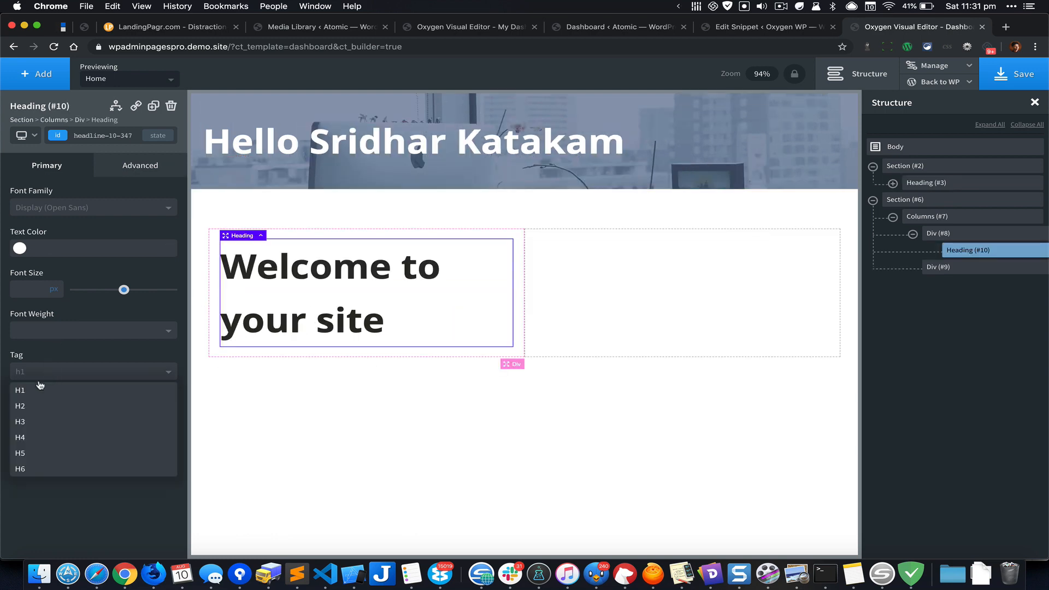
pyautogui.click(35, 420)
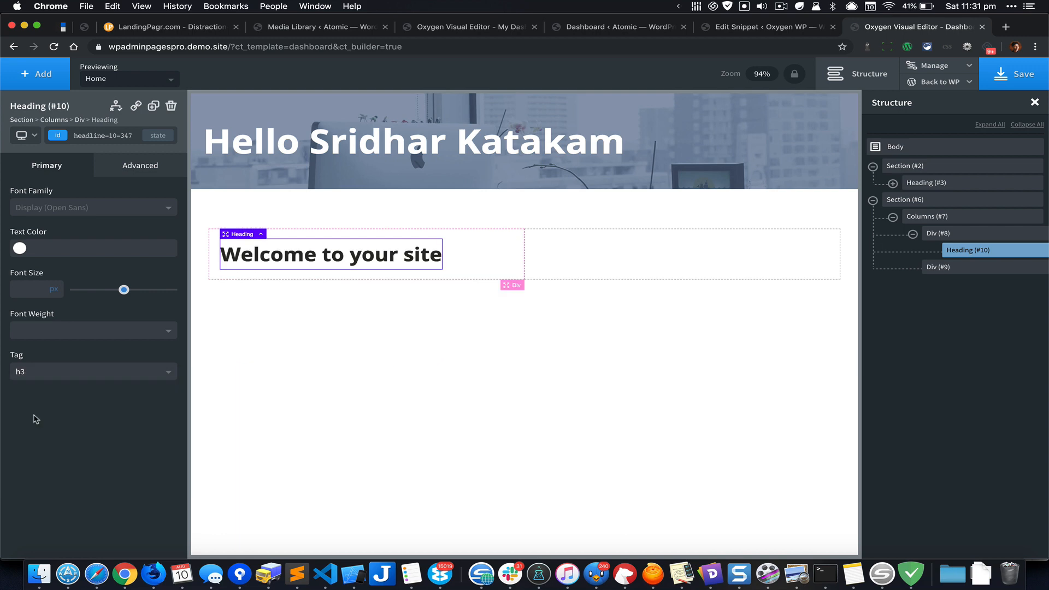
pyautogui.click(61, 331)
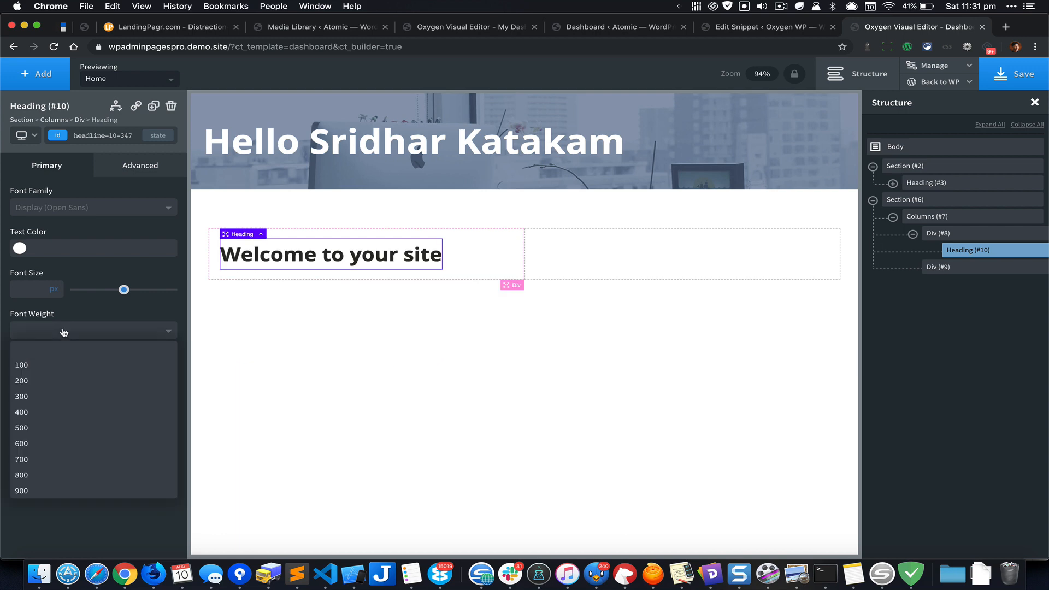
pyautogui.click(36, 443)
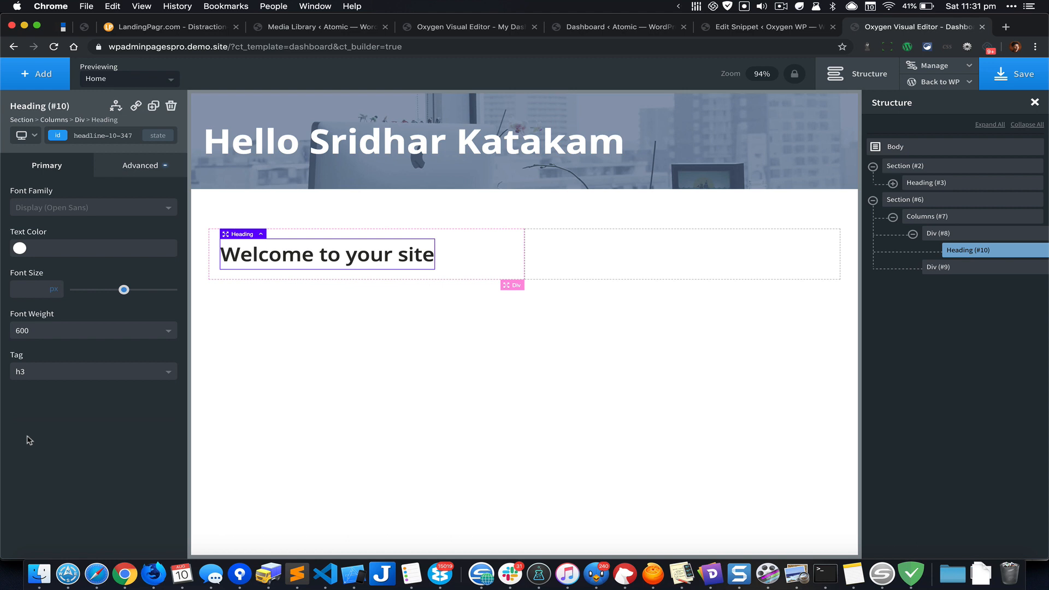
# Give the "Welcome to your site" heading a bottom margin of 20 px.
pyautogui.click(143, 168)
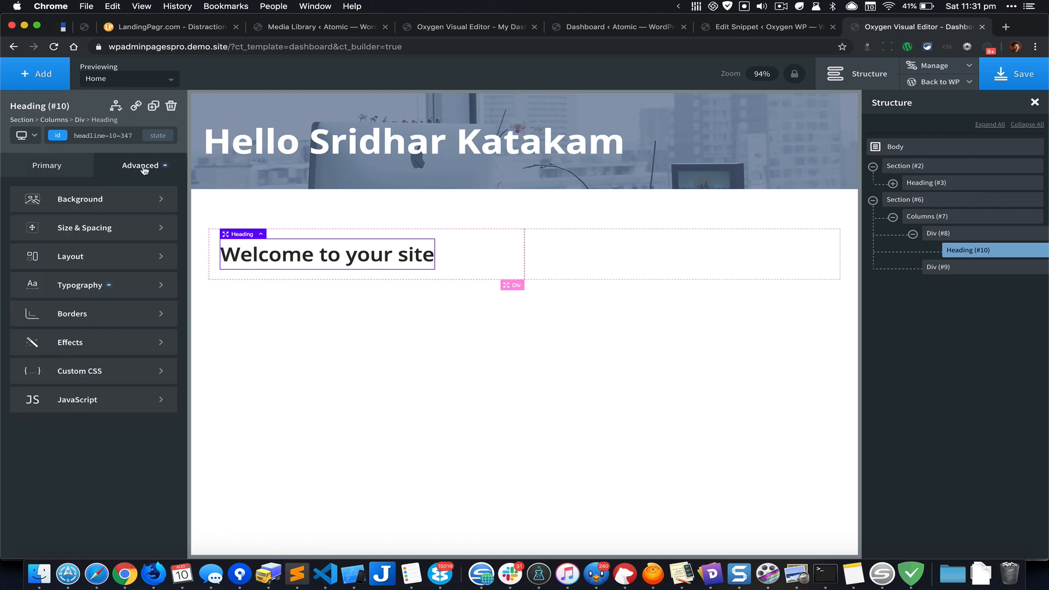
pyautogui.click(141, 227)
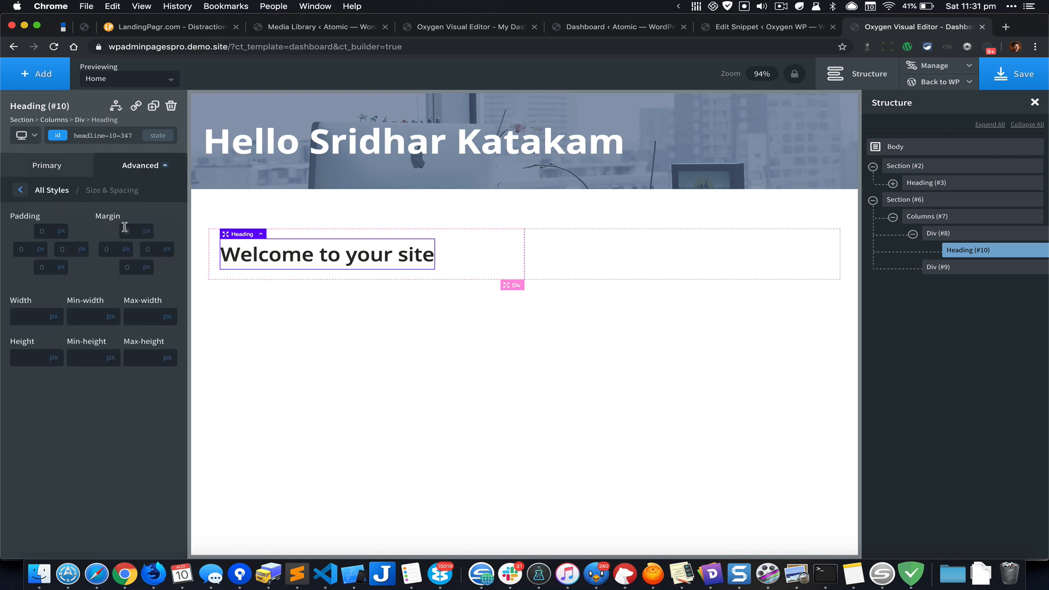
pyautogui.click(132, 271)
pyautogui.write('20')
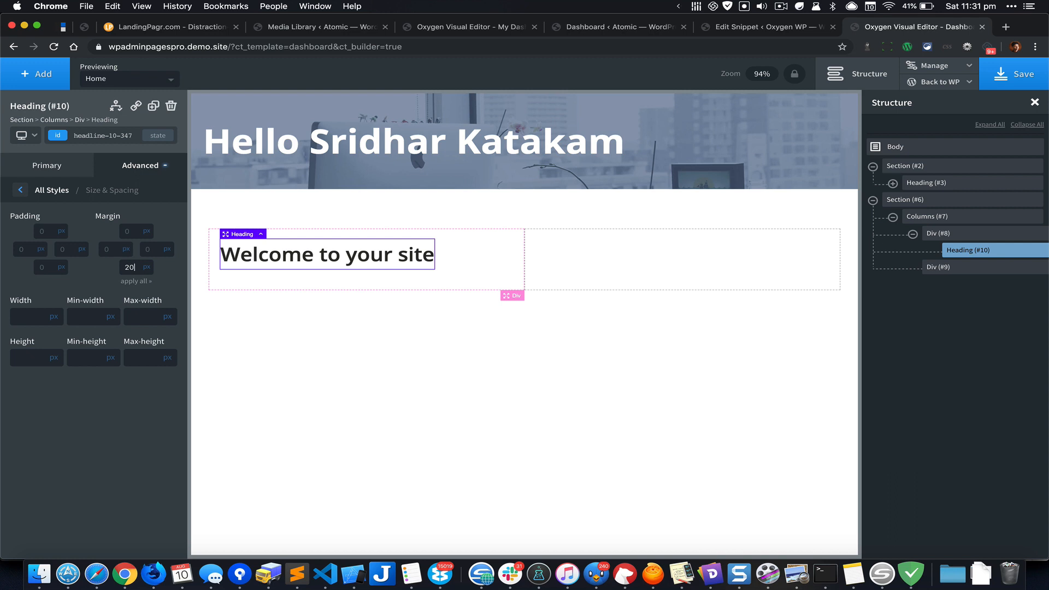
# Add a Text element below the first column's heading and replace its default text with placeholder copy from the browser's filler-text generator extension.
pyautogui.click(37, 75)
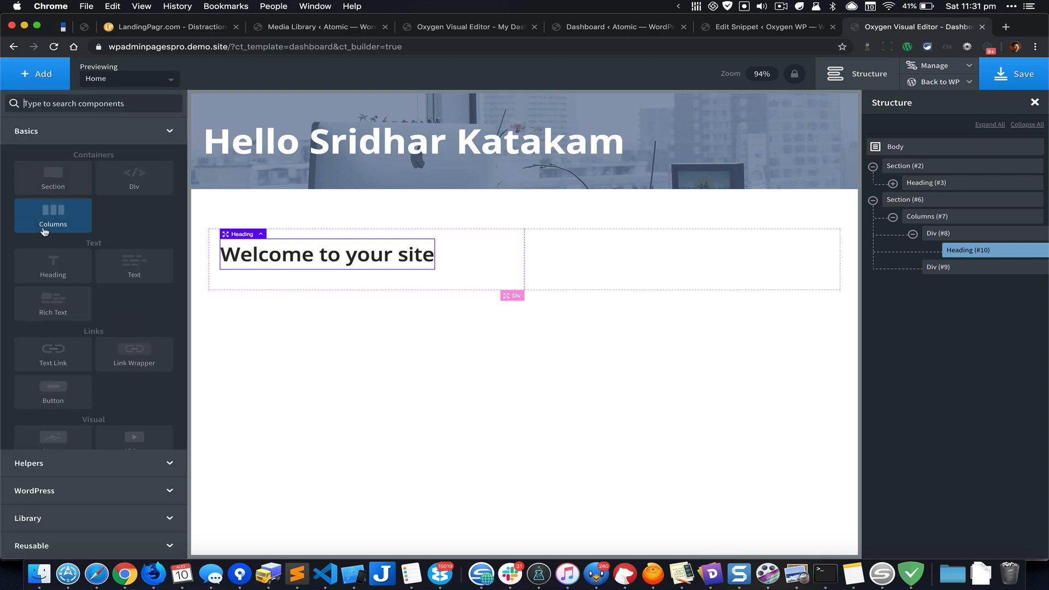
pyautogui.click(124, 272)
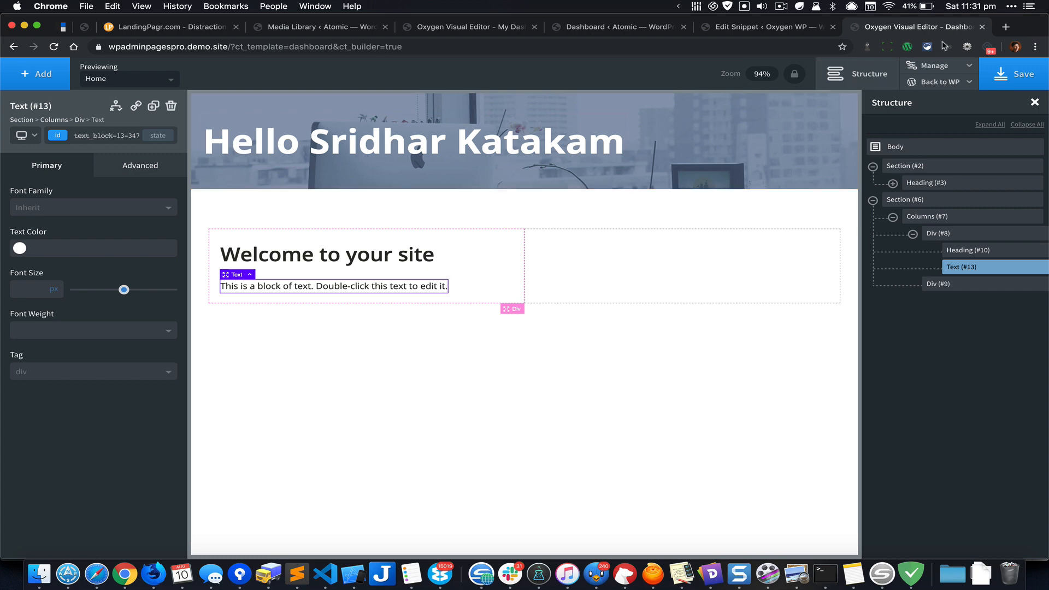
pyautogui.click(866, 47)
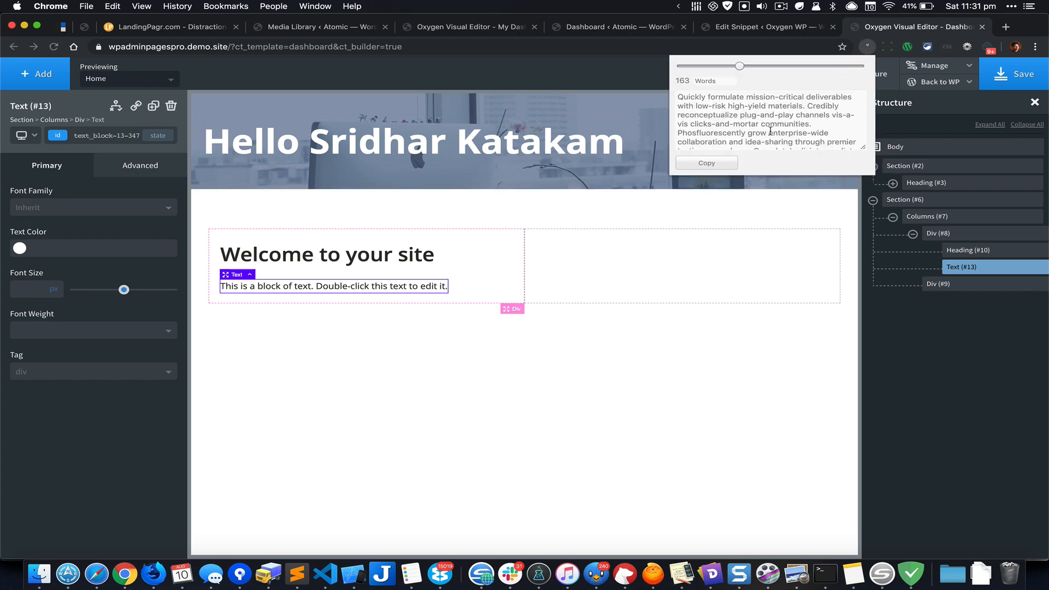
pyautogui.click(727, 163)
pyautogui.doubleClick(408, 288)
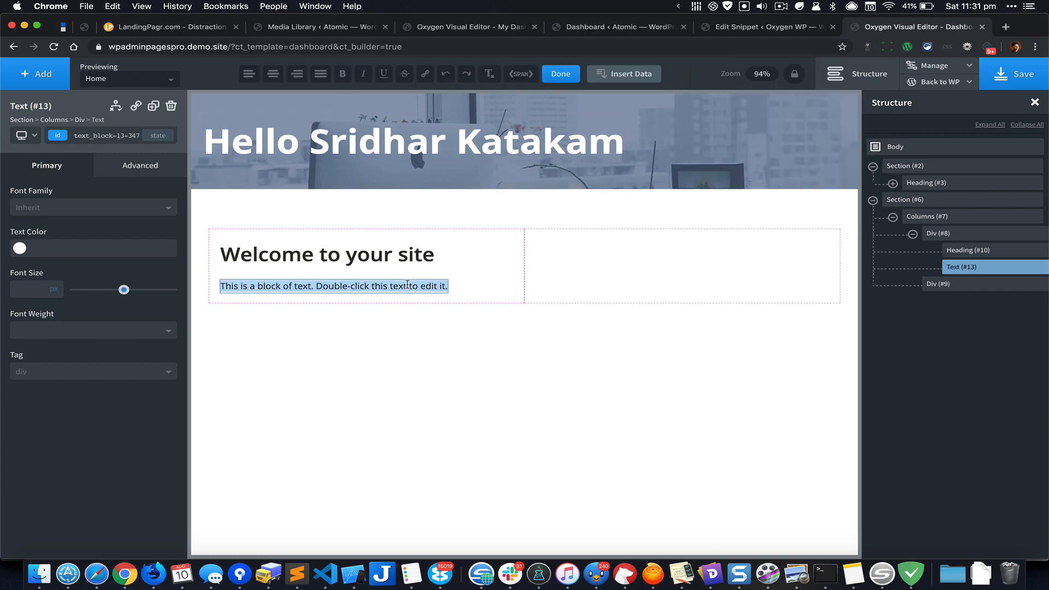
pyautogui.press('super+v')
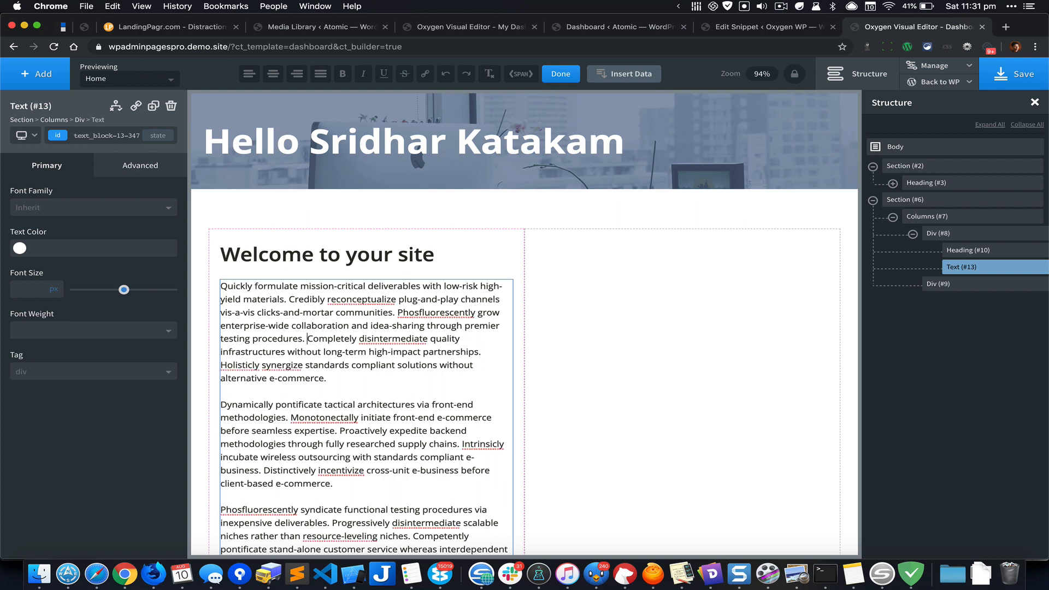
# Split the placeholder text before "Phosfluorescently grow" and delete everything after "without alternative e-commerce." to leave two short paragraphs.
pyautogui.click(397, 312)
pyautogui.press('Return')
pyautogui.press('Return')
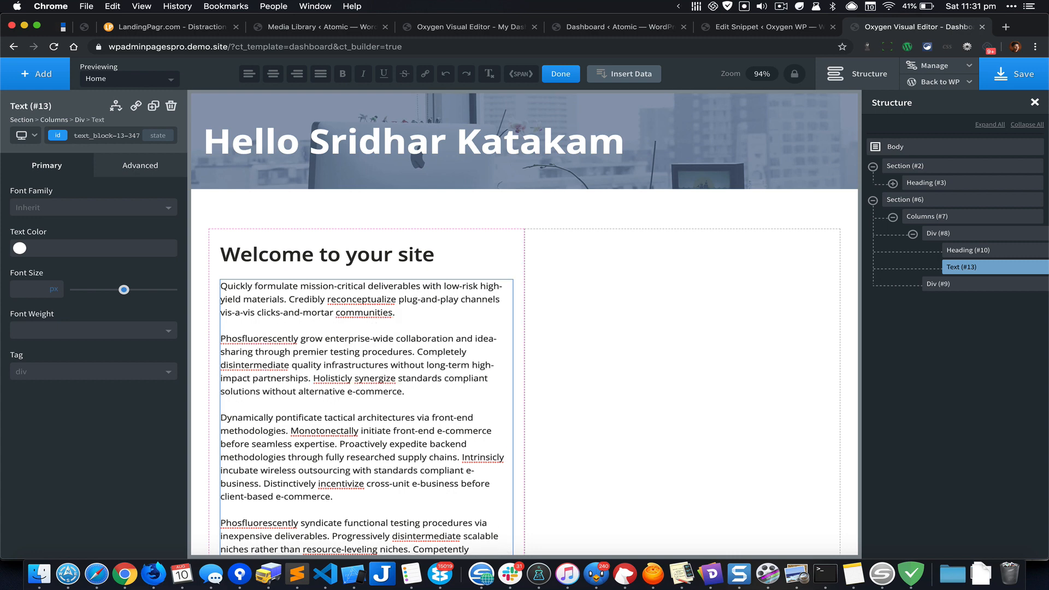
pyautogui.click(427, 394)
pyautogui.press('shift+super+Down')
pyautogui.press('BackSpace')
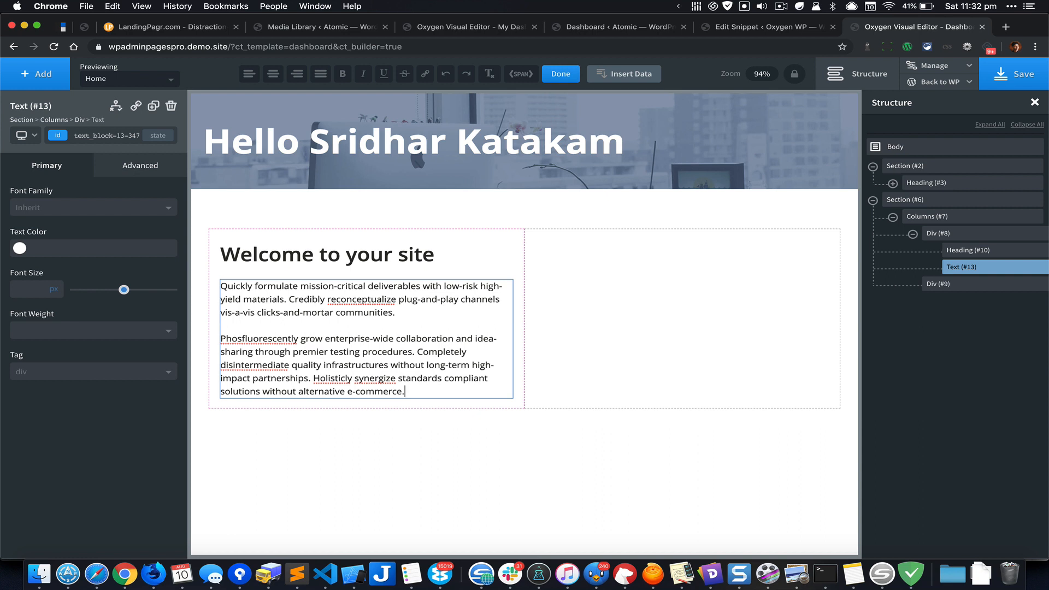
# Add a Shortcode element to the empty second column.
pyautogui.click(646, 316)
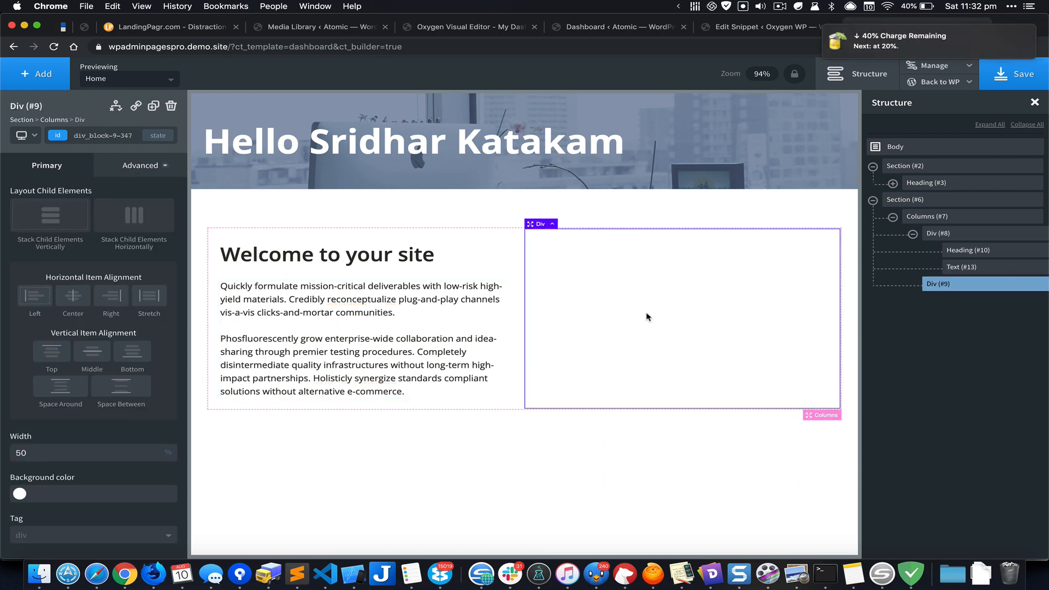
pyautogui.click(40, 78)
pyautogui.write('sho')
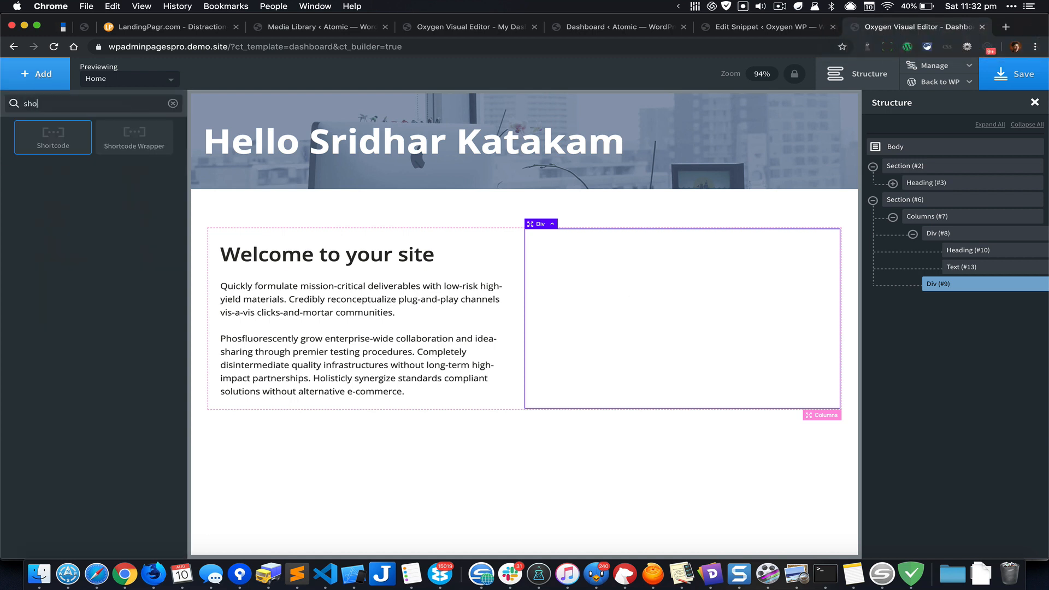
pyautogui.click(53, 137)
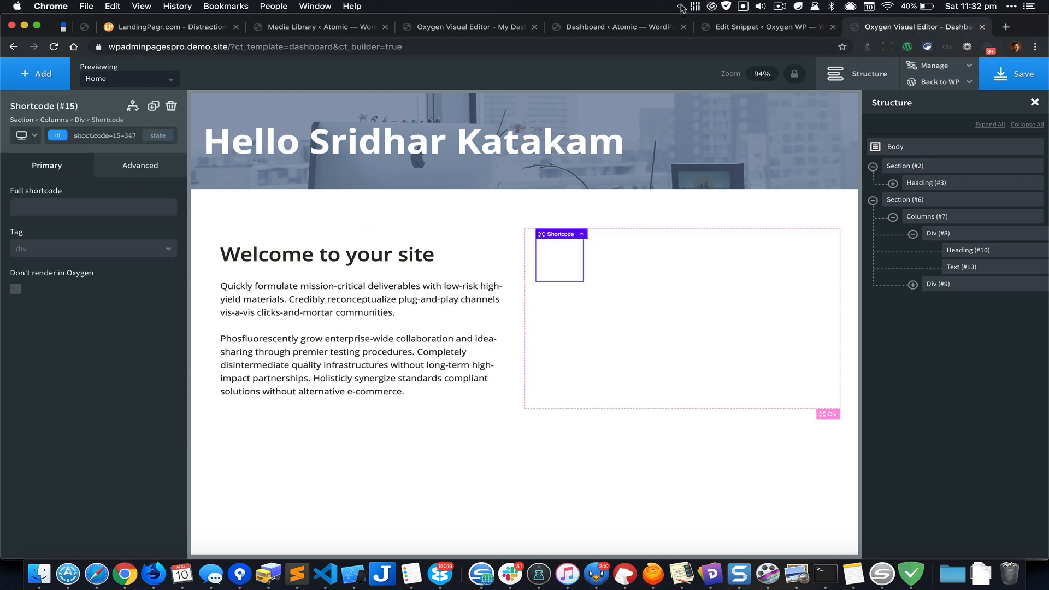
# Copy the Dashboard Form's shortcode [fluentform id="1"] from the Fluent Form list and paste it as the Shortcode element's full shortcode.
pyautogui.click(746, 30)
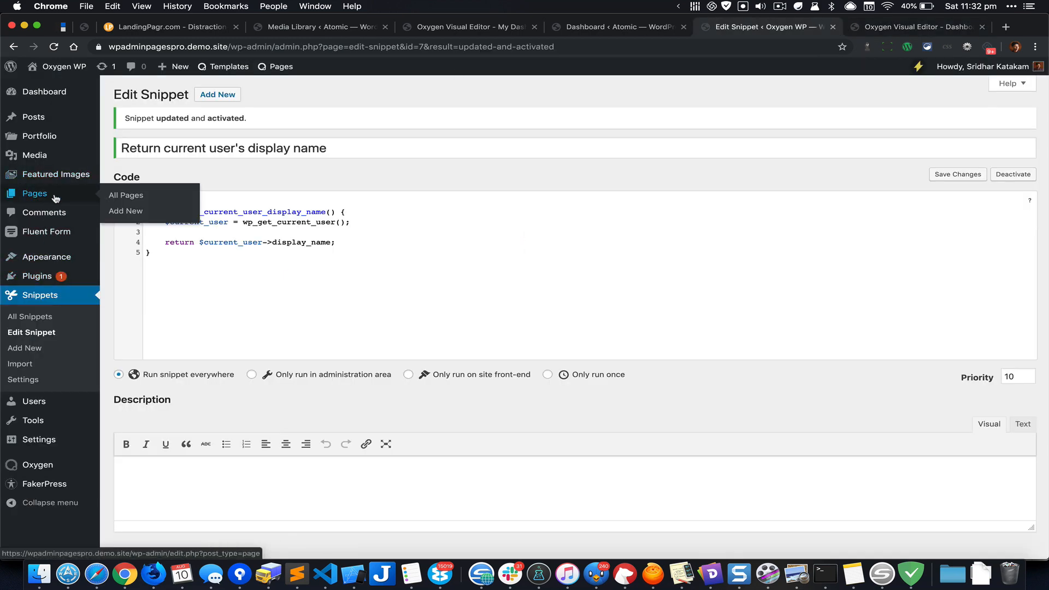
pyautogui.click(58, 240)
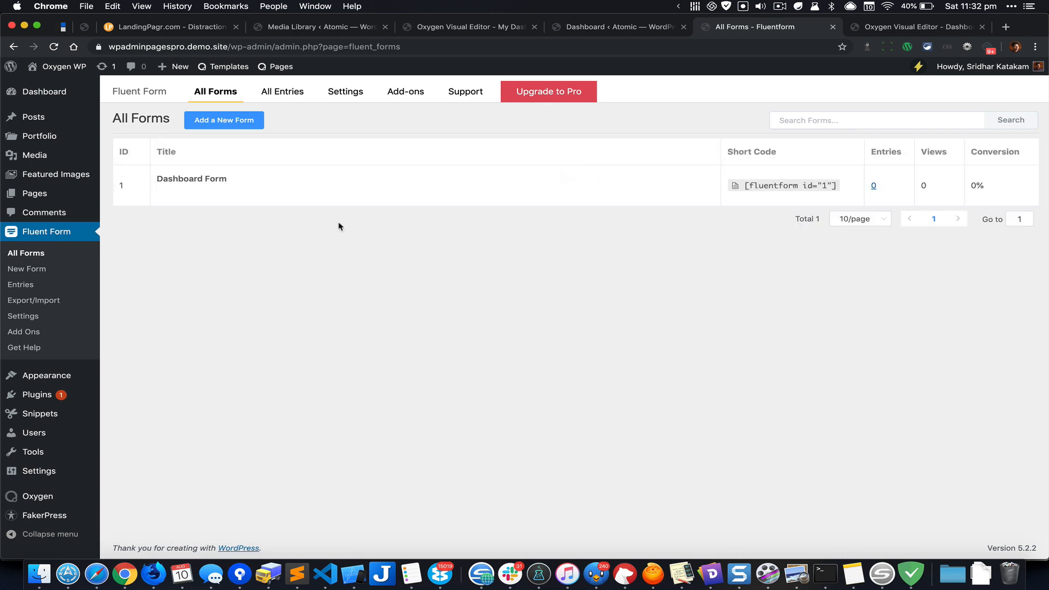
pyautogui.click(736, 187)
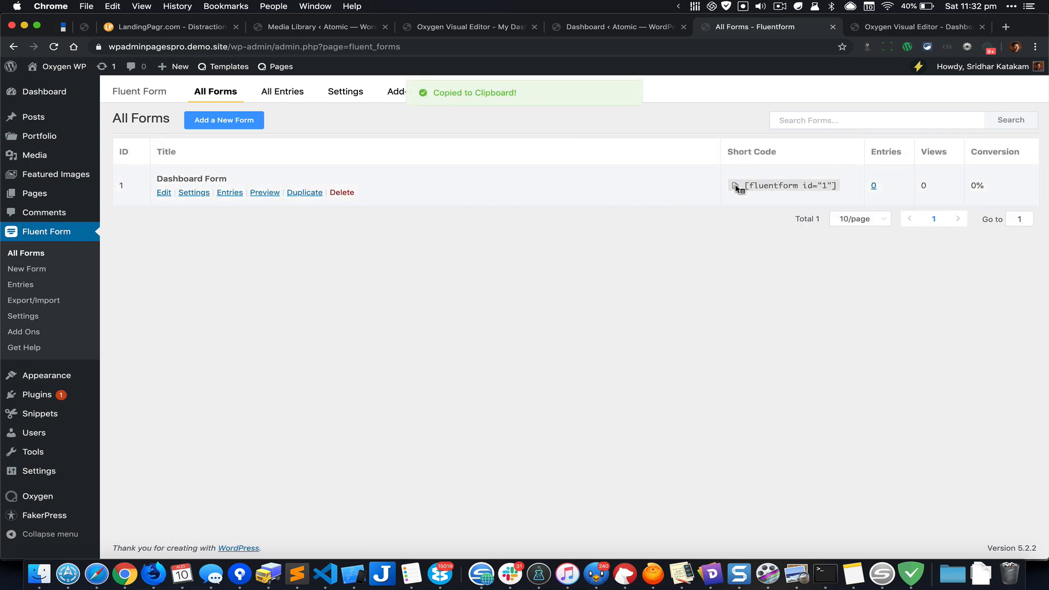
pyautogui.click(896, 29)
pyautogui.click(65, 211)
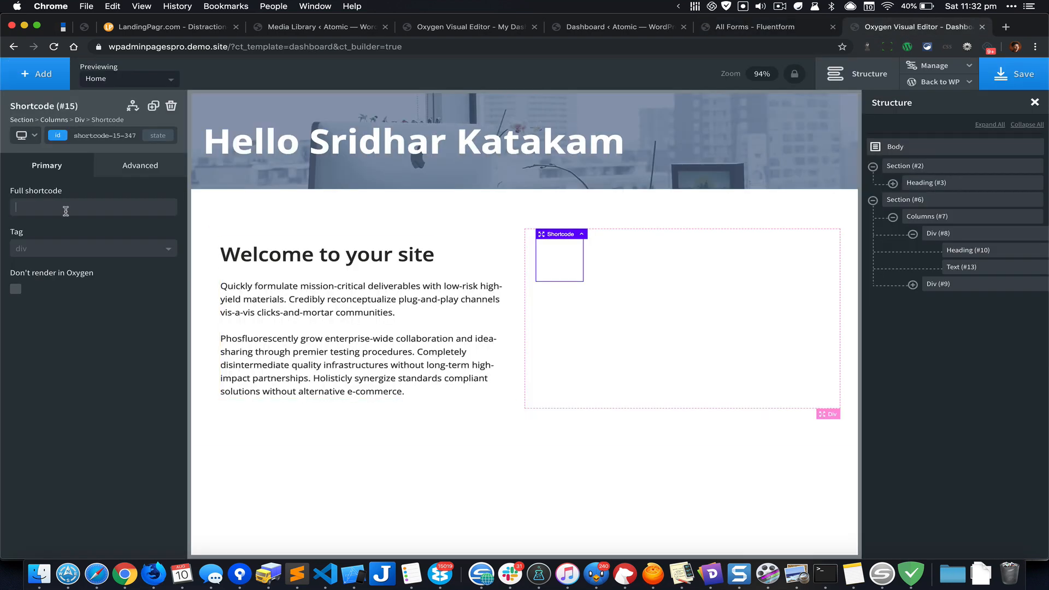
pyautogui.press('cmd+v')
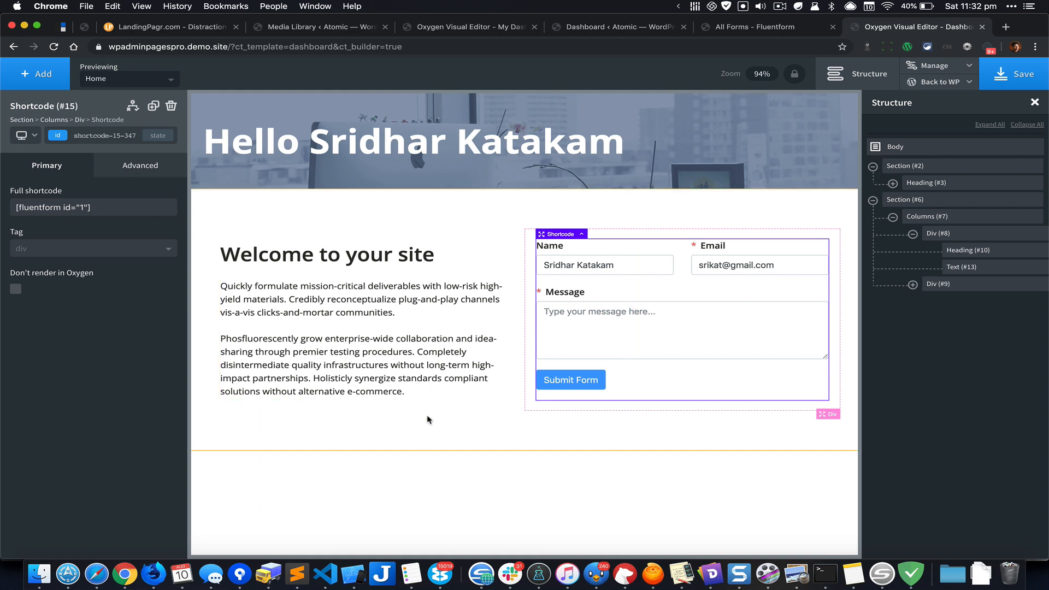
# Add a new section below the two-column section, centre its items horizontally and place a Heading inside it.
pyautogui.click(36, 74)
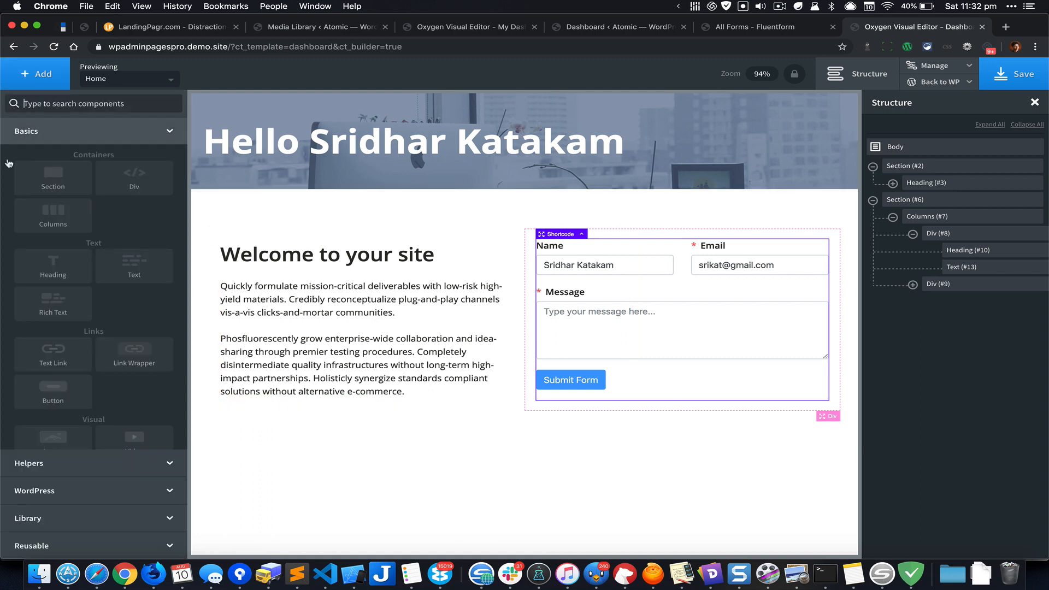
pyautogui.click(57, 177)
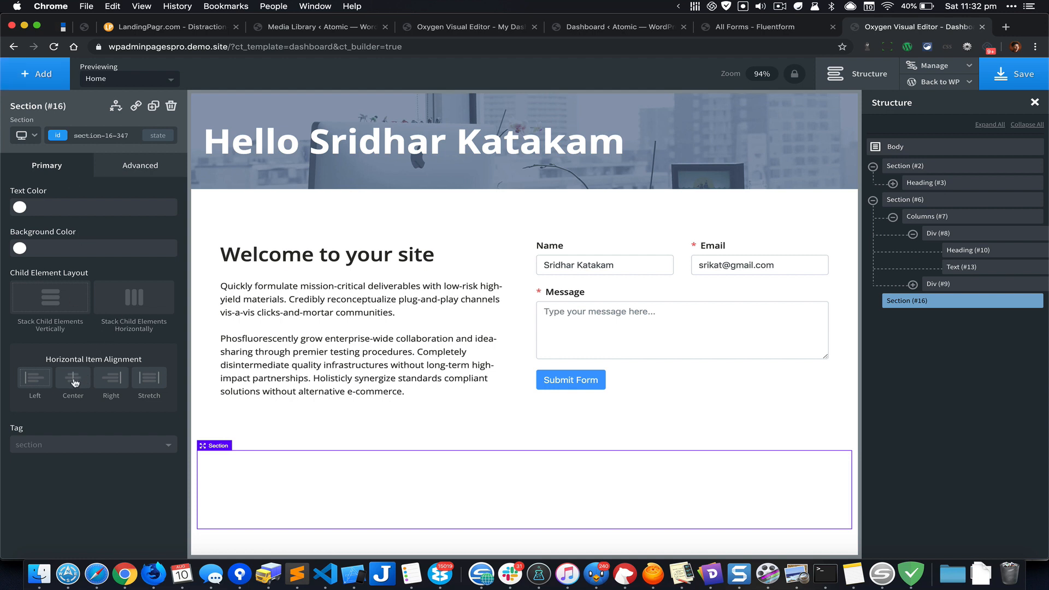
pyautogui.click(41, 87)
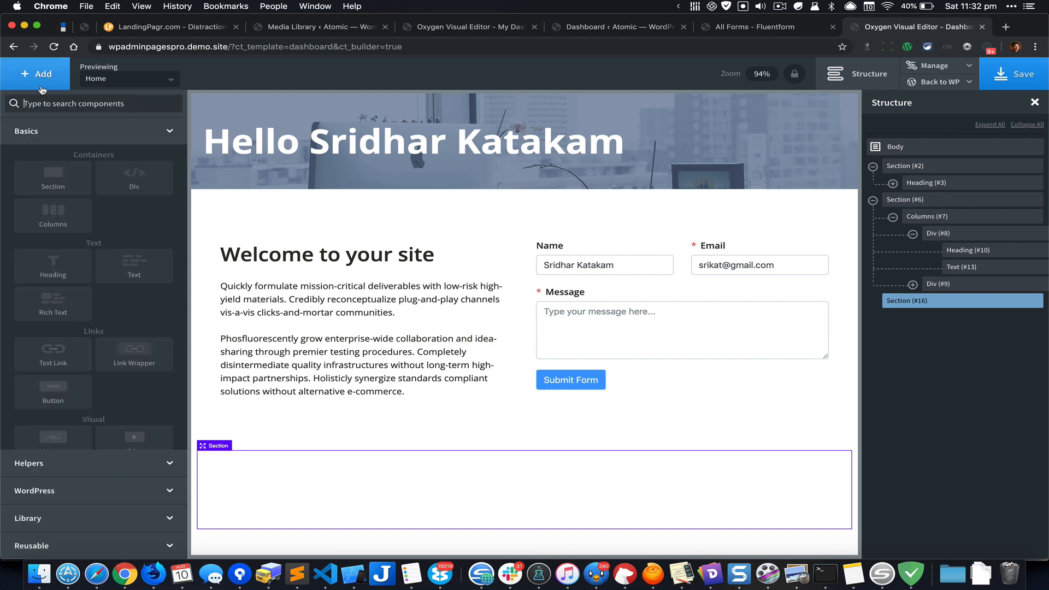
pyautogui.click(52, 265)
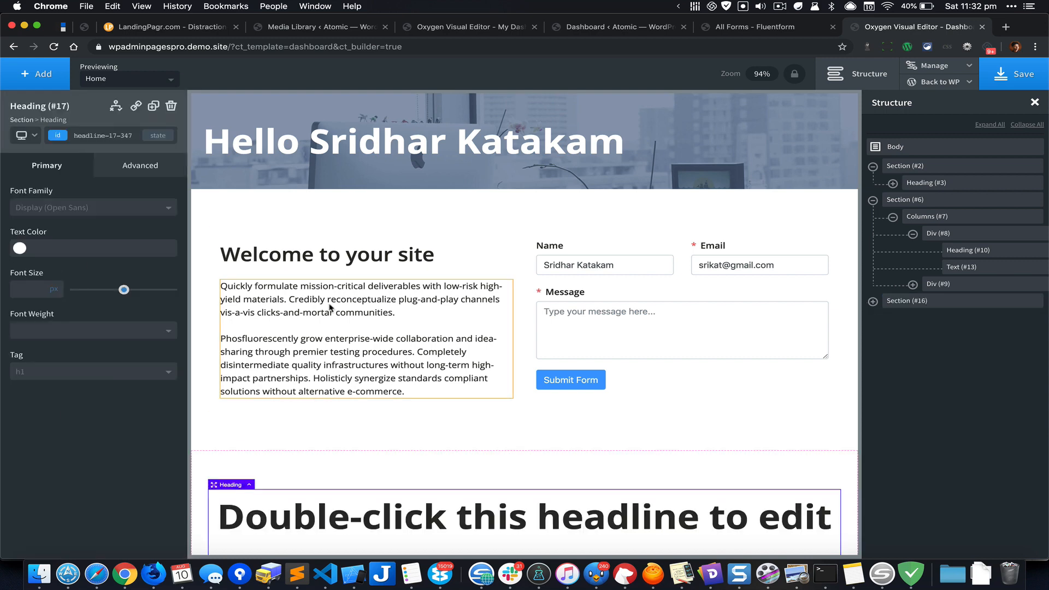
# Set the new section heading's tag to H3 and its font weight to 600.
pyautogui.click(102, 372)
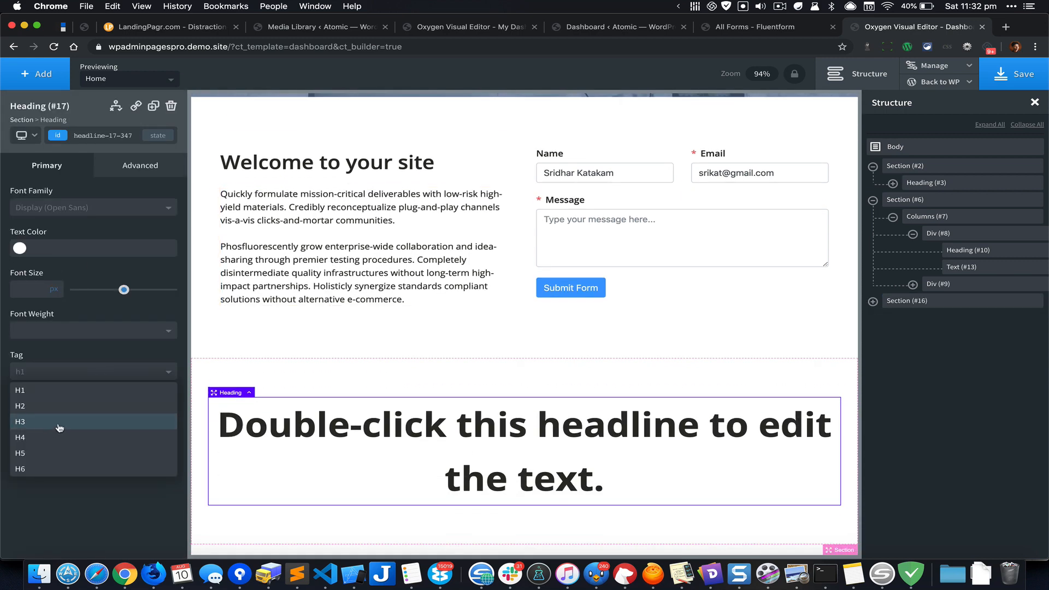
pyautogui.click(60, 428)
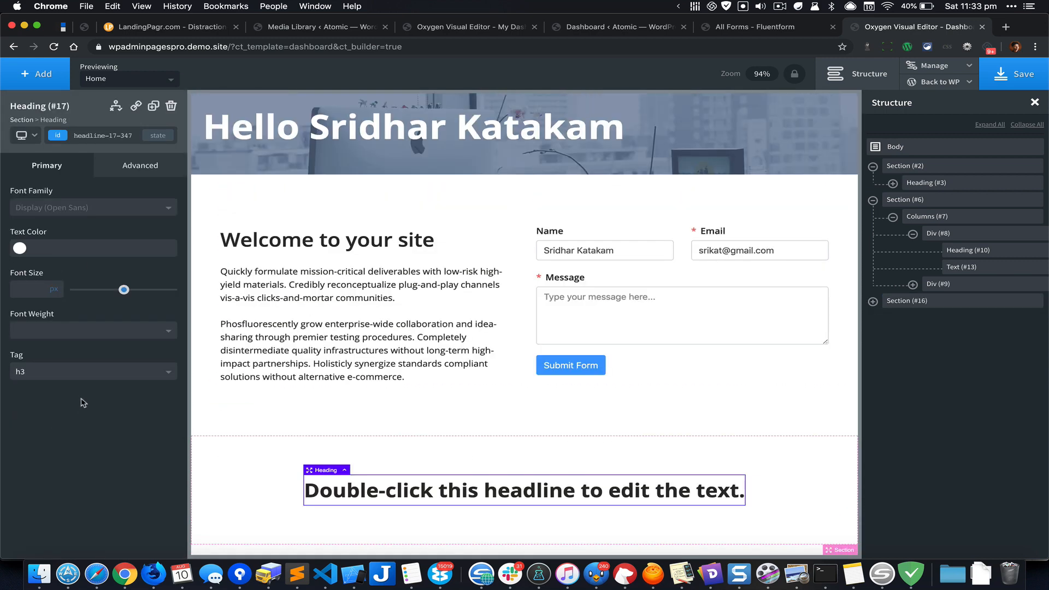
pyautogui.click(90, 332)
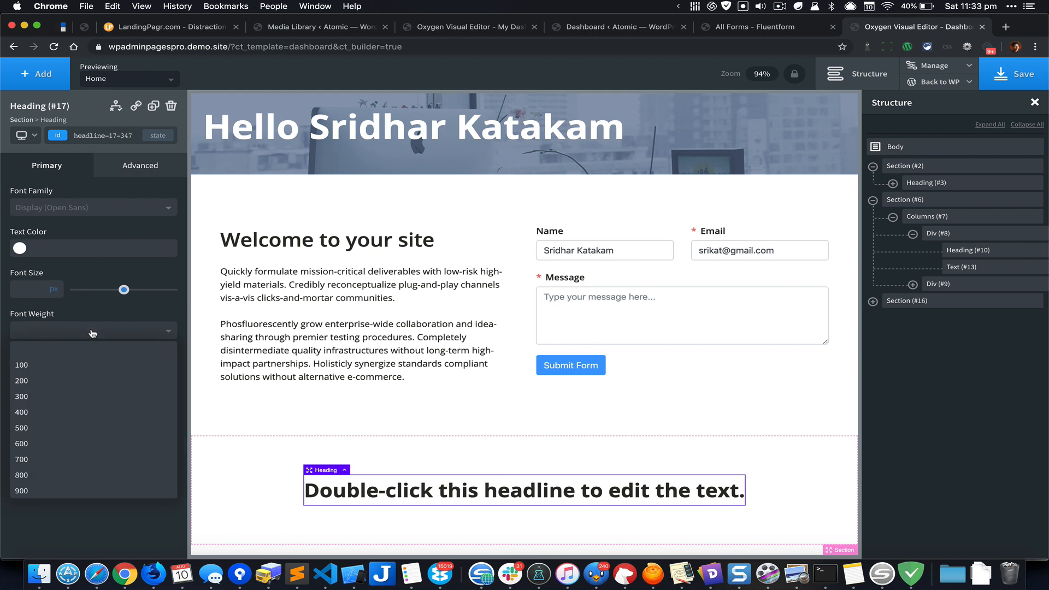
pyautogui.click(40, 443)
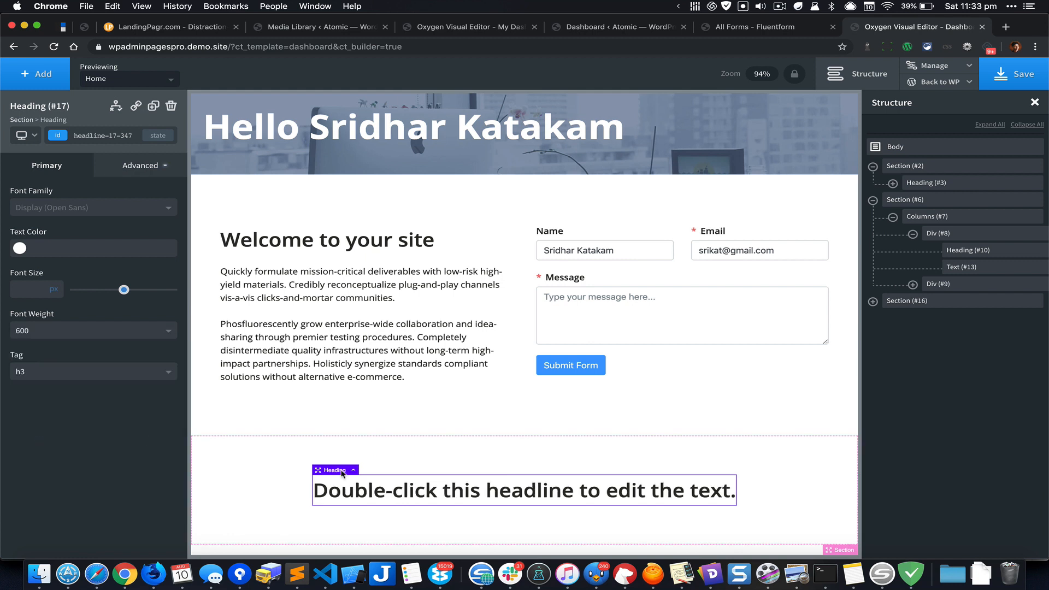
# Replace the new section heading's placeholder text with "Your Quick Start Guide".
pyautogui.doubleClick(458, 505)
pyautogui.write('Y')
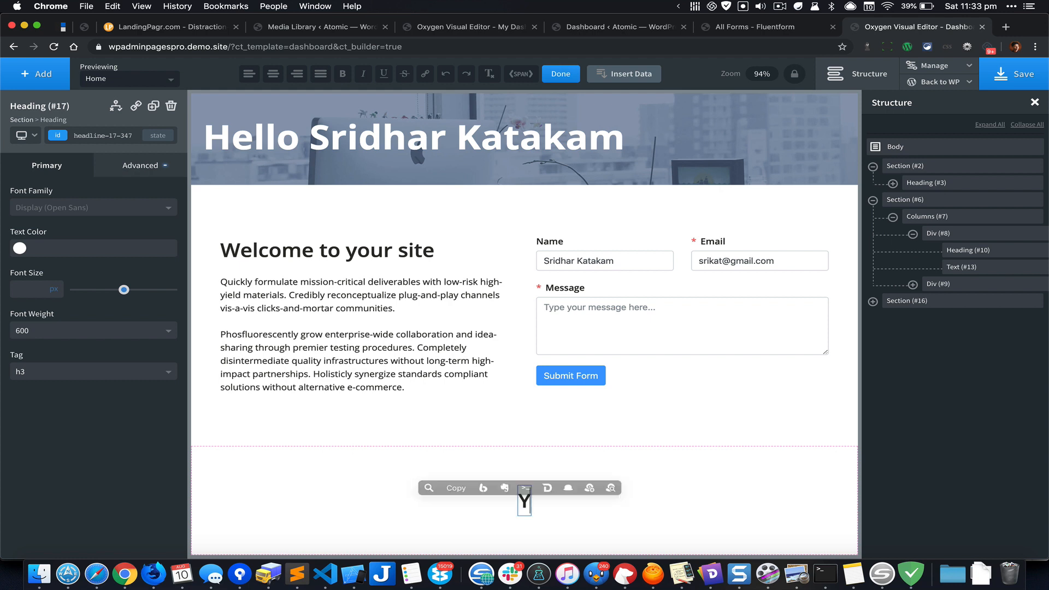
pyautogui.write('our ')
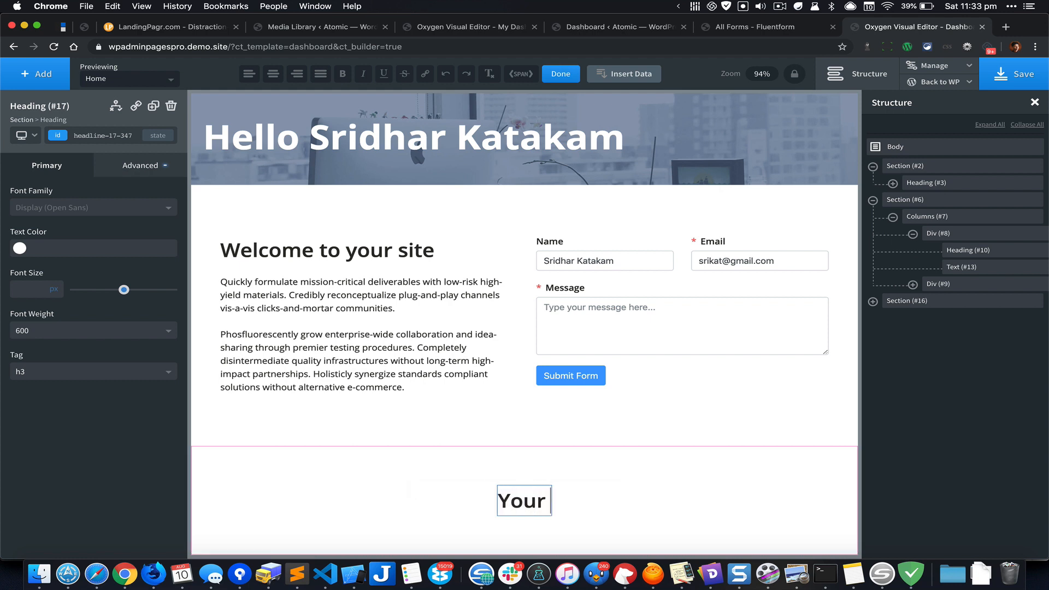
pyautogui.write('Quick Sta')
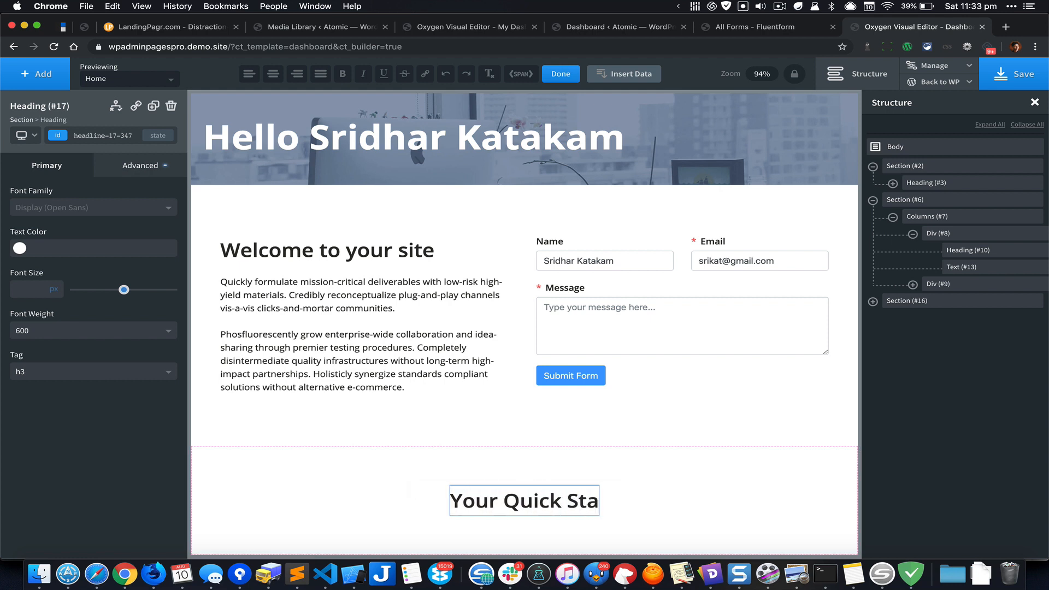
pyautogui.write('rt Guide')
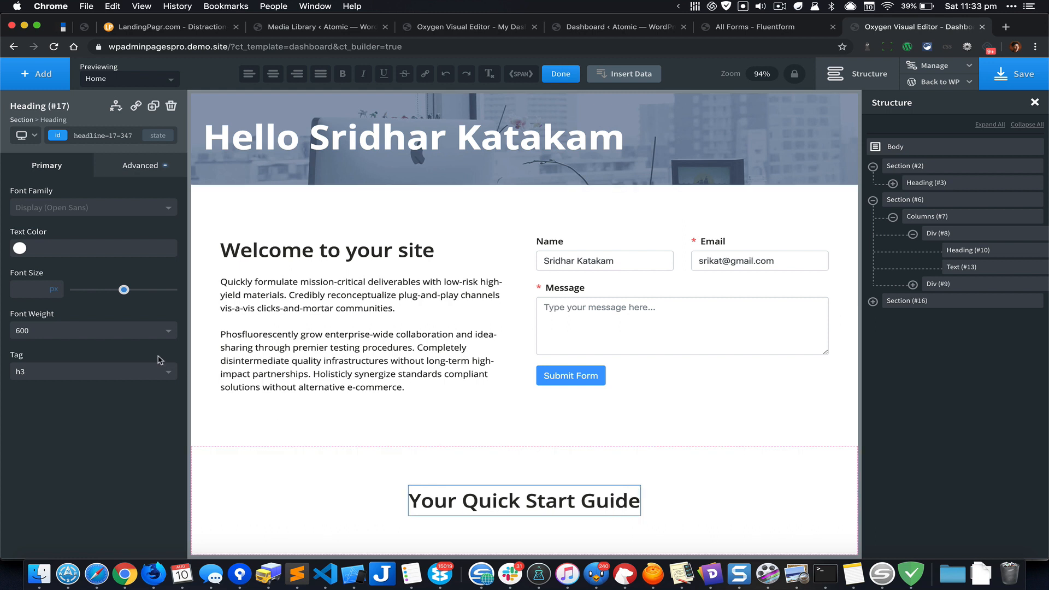
# Add a Text element below the Quick Start heading reading "Watch these videos to get started with your new website".
pyautogui.click(60, 78)
pyautogui.click(131, 265)
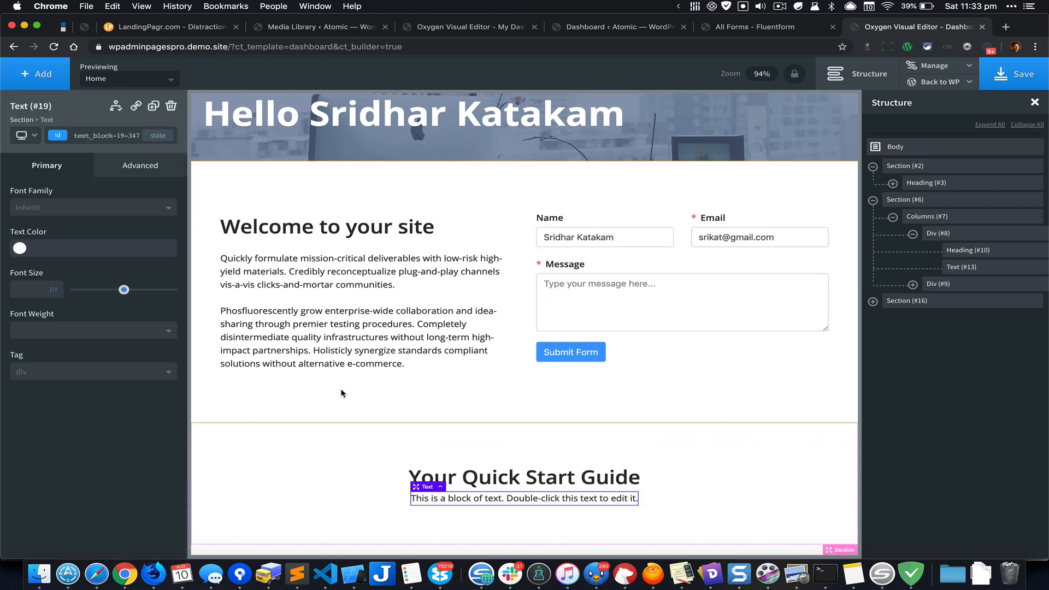
pyautogui.doubleClick(511, 498)
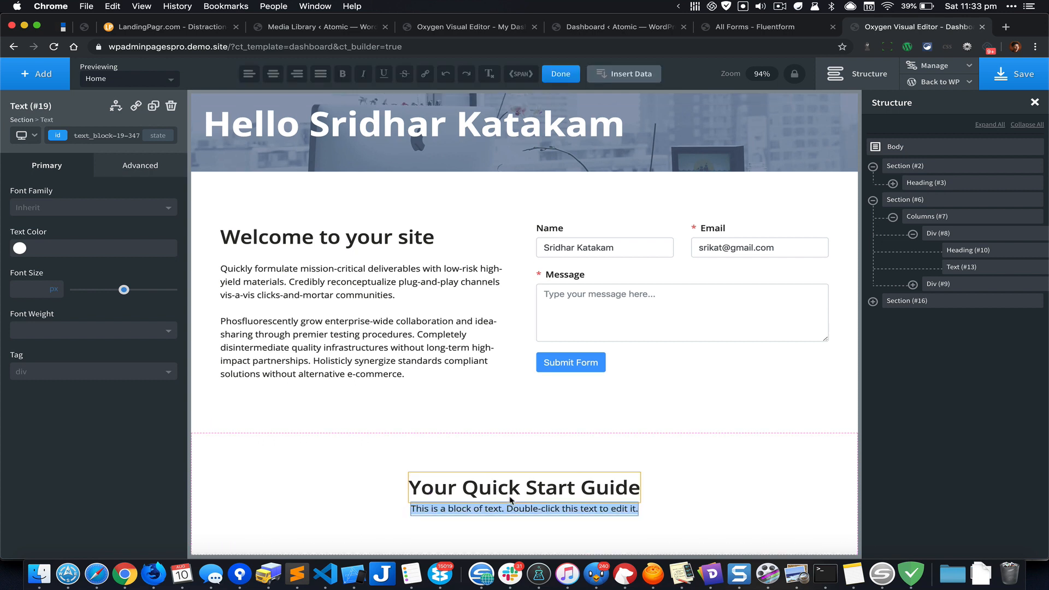
pyautogui.write('Wat')
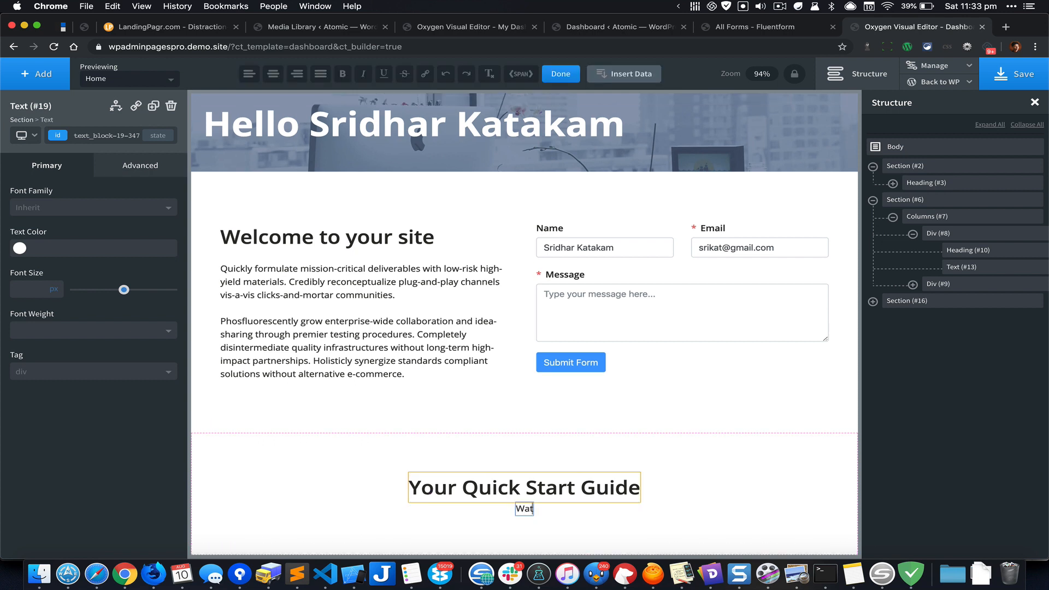
pyautogui.write('ch these videos to get star')
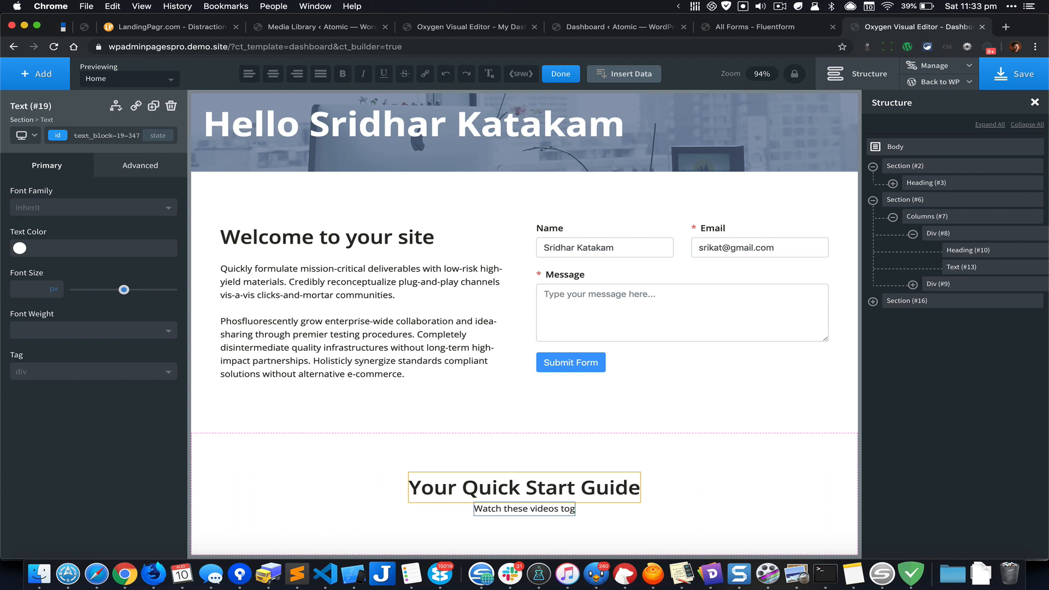
pyautogui.write('ted')
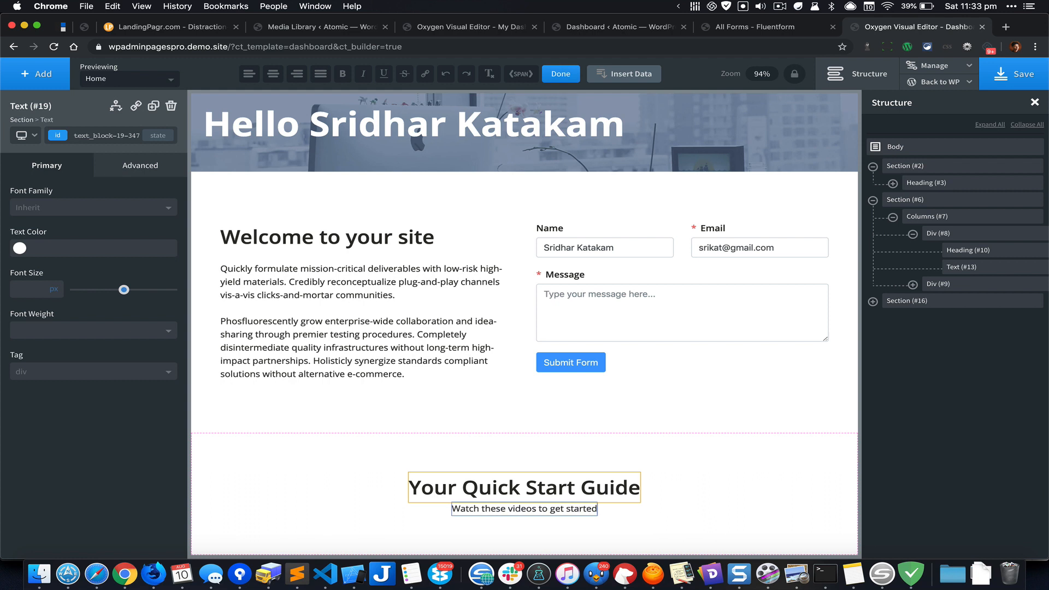
pyautogui.write(' with your n')
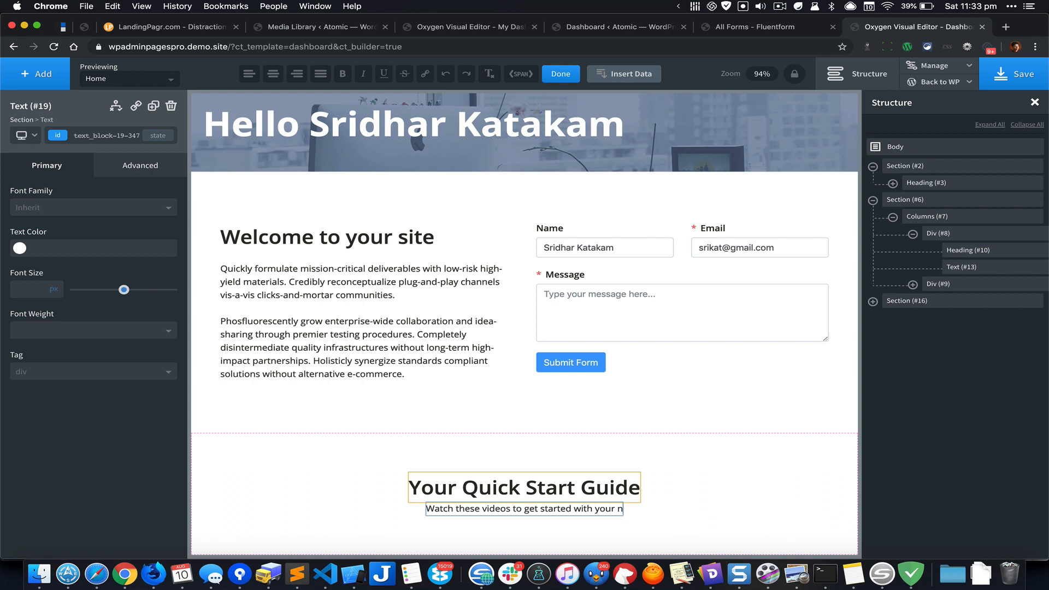
pyautogui.write('ew website')
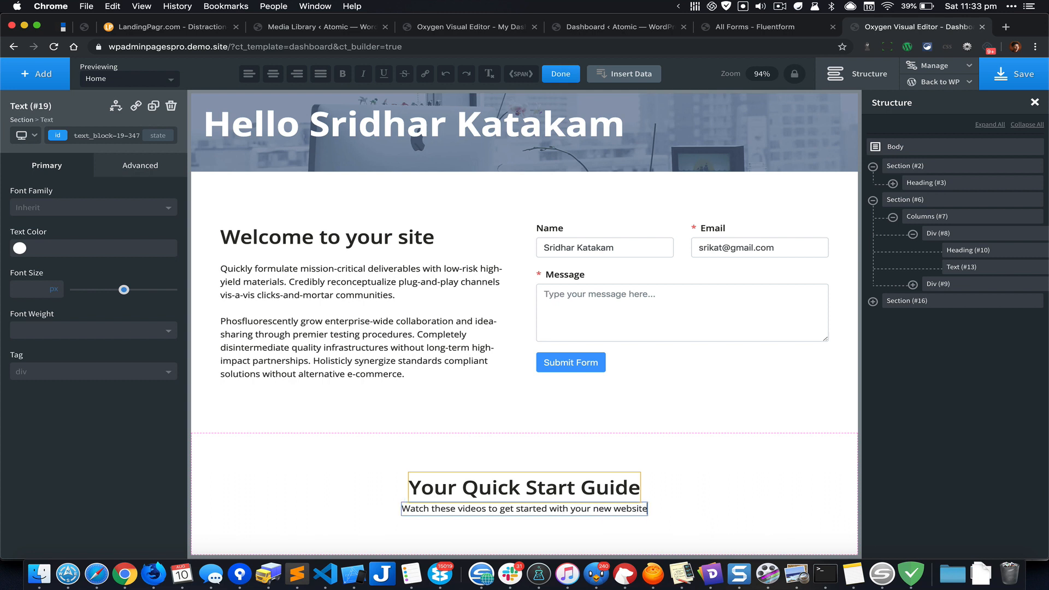
# Set the "Your Quick Start Guide" heading's font size to 18 px.
pyautogui.click(492, 486)
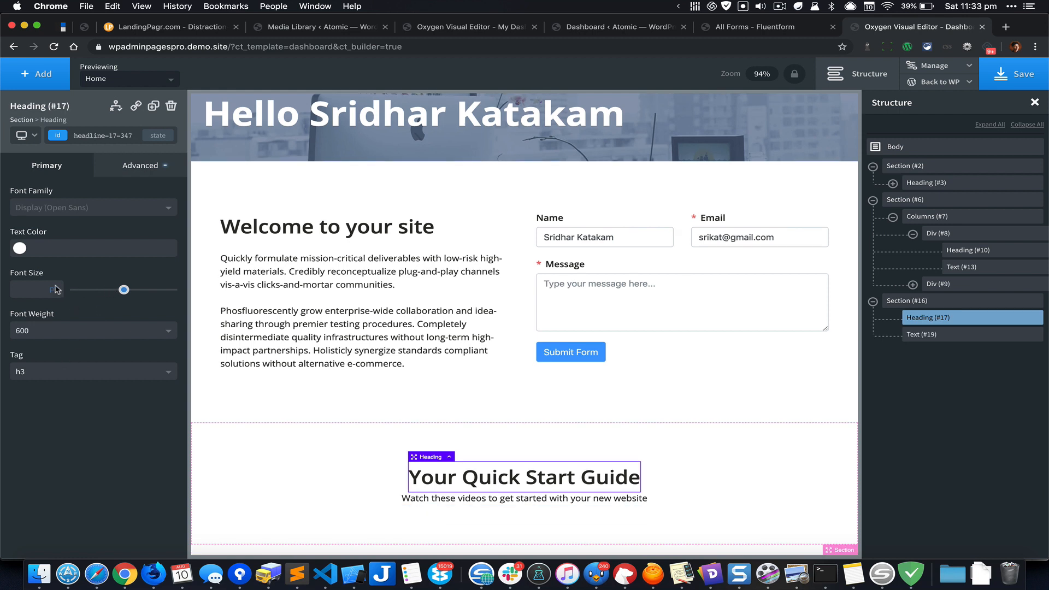
pyautogui.click(33, 288)
pyautogui.write('16')
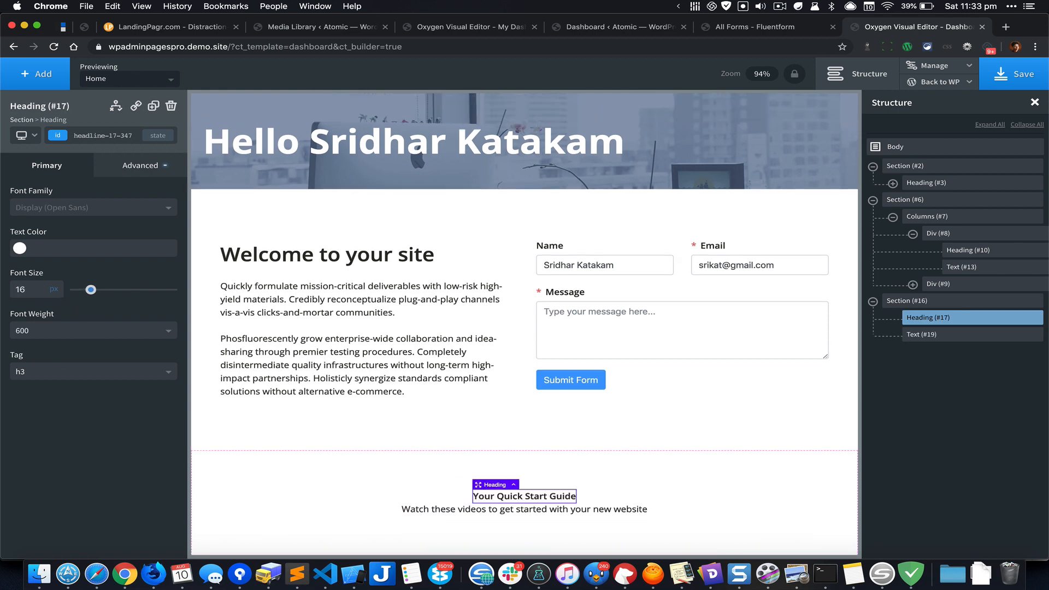
pyautogui.press('BackSpace')
pyautogui.write('8')
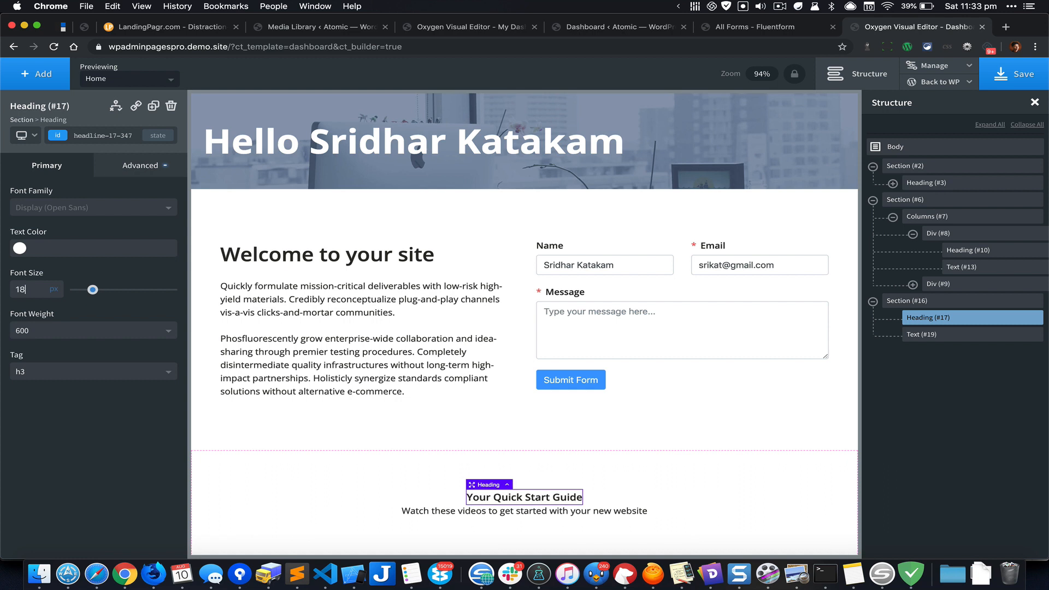
# Set the font size of the "Watch these videos" text to 30 px.
pyautogui.click(435, 510)
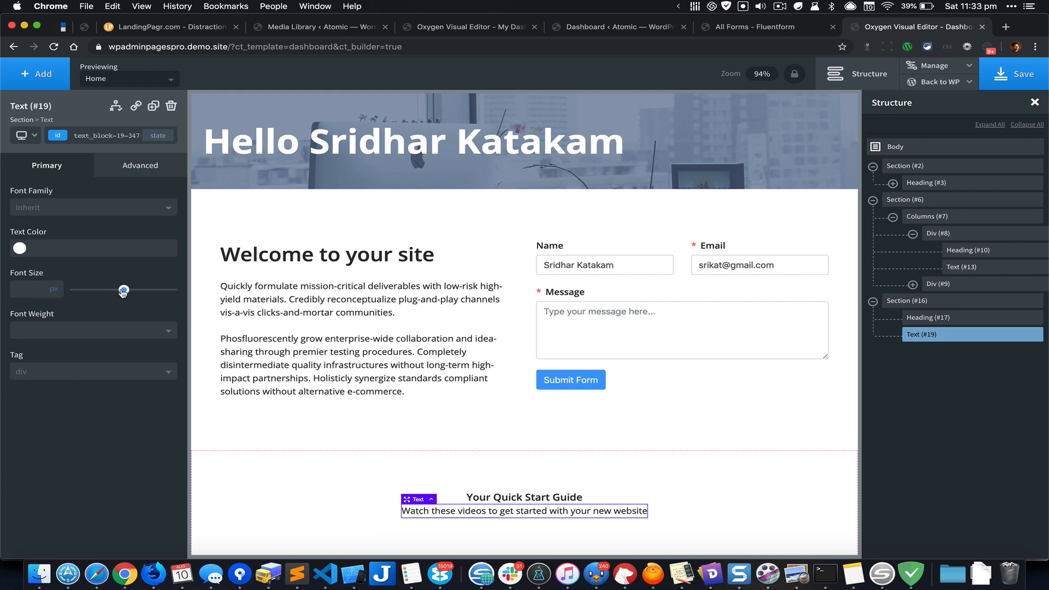
pyautogui.moveTo(123, 291)
pyautogui.mouseDown()
pyautogui.moveTo(43, 290)
pyautogui.moveTo(104, 291)
pyautogui.mouseUp()
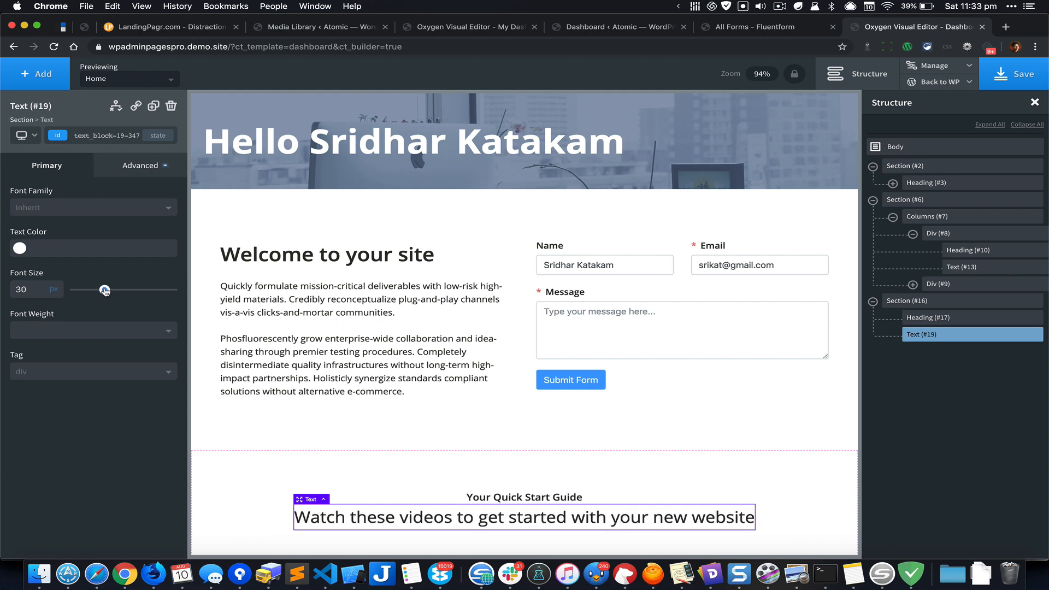
pyautogui.scroll(-1, 568, 377)
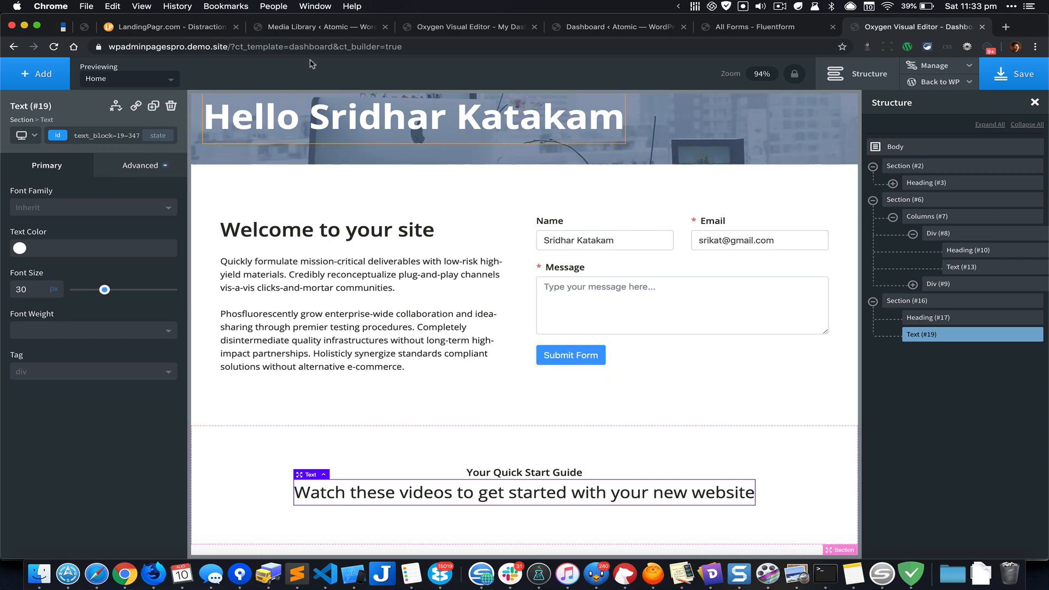
# Add a Div below the "Watch these videos" text and place a Video element inside it.
pyautogui.click(55, 75)
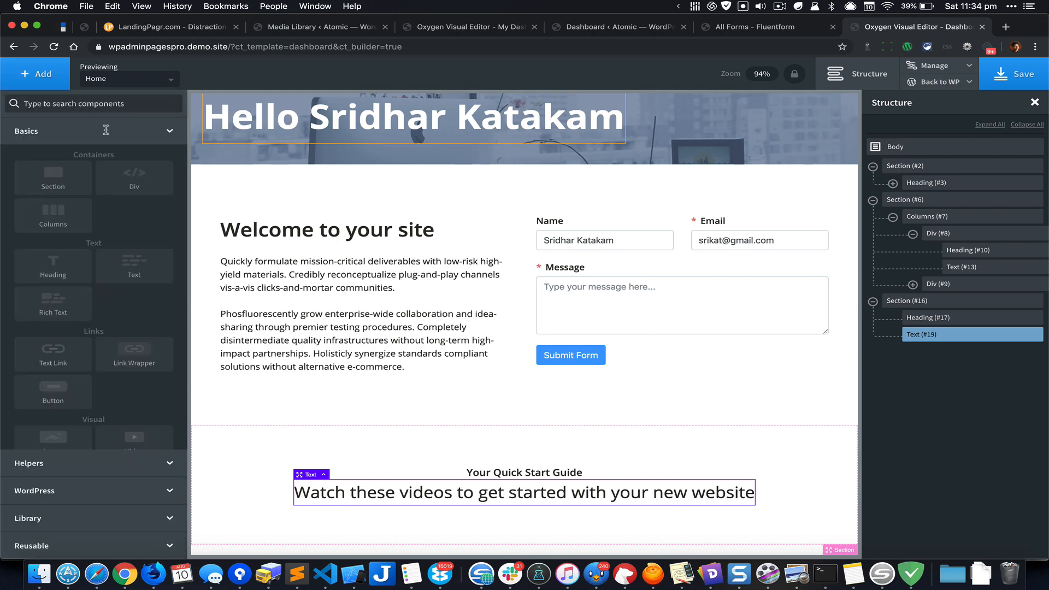
pyautogui.click(134, 178)
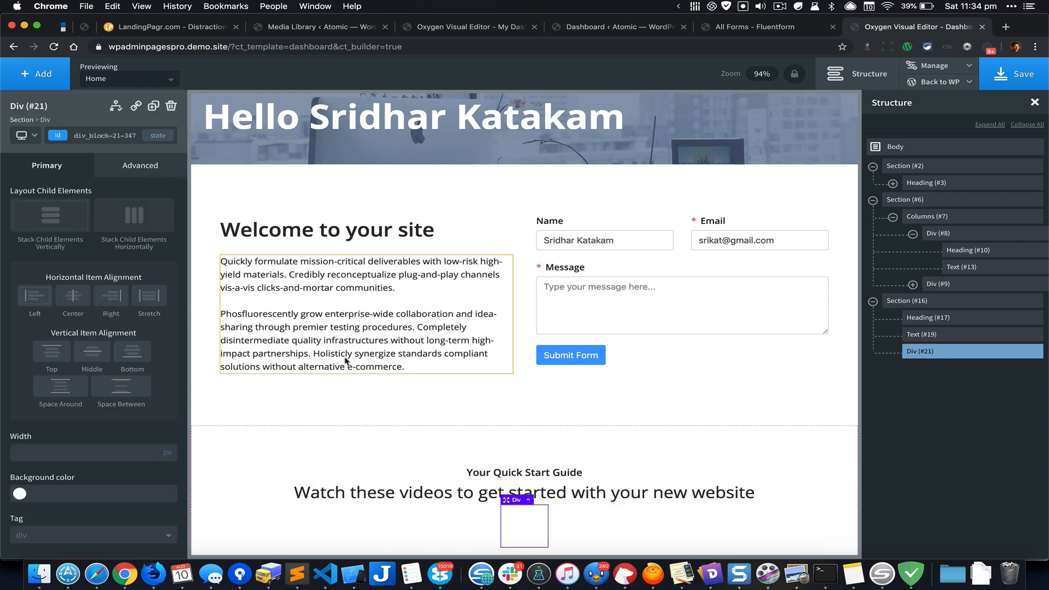
pyautogui.click(46, 88)
pyautogui.write('vid')
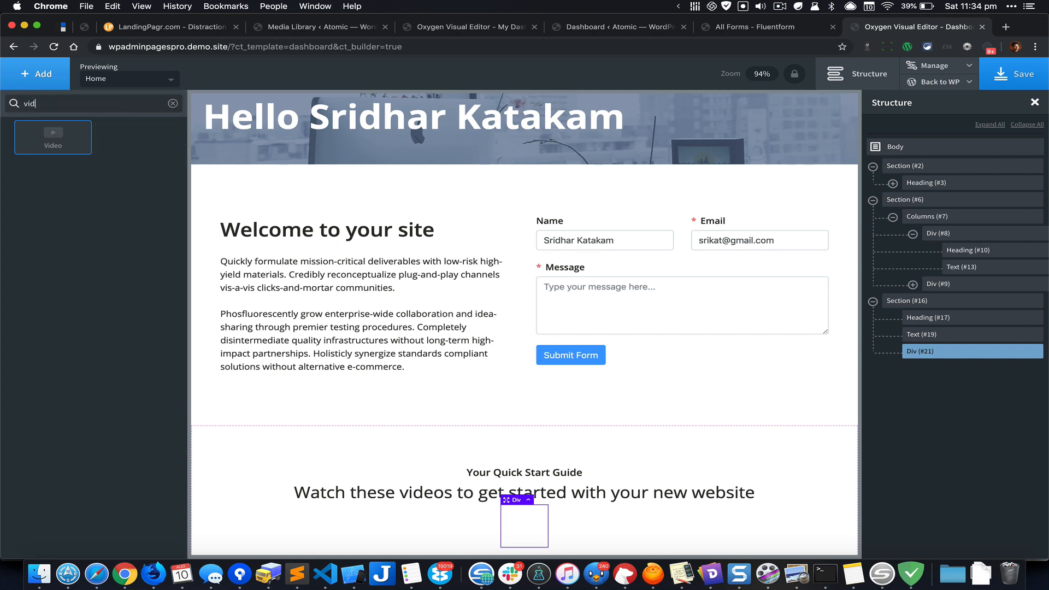
pyautogui.click(53, 140)
# Copy the first YouTube link from the list in Sublime Text and paste it as the Video element's URL in Oxygen.
pyautogui.press('super+Tab')
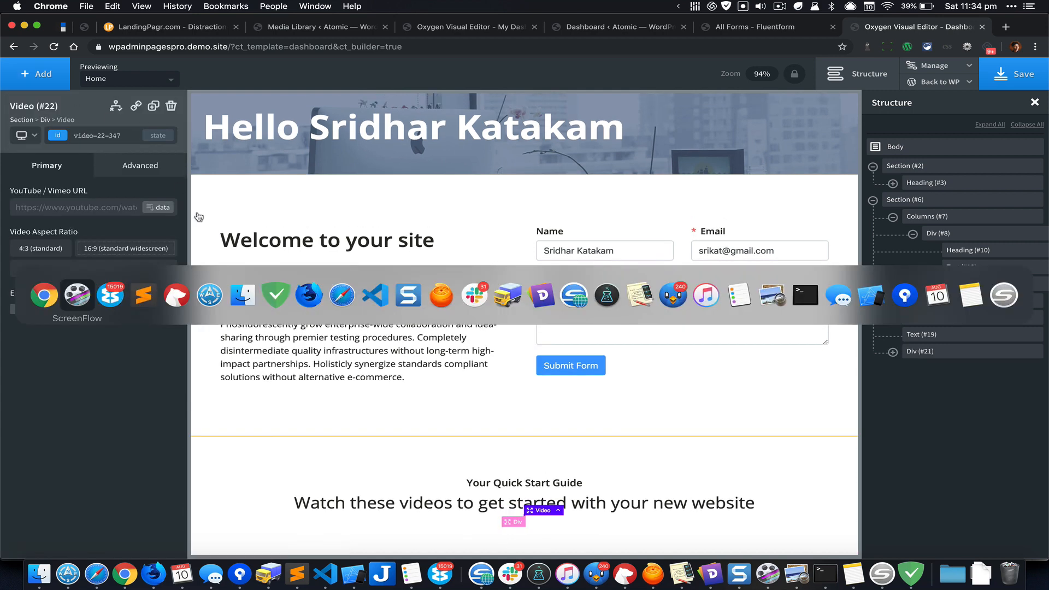
pyautogui.press('super+shift+Right')
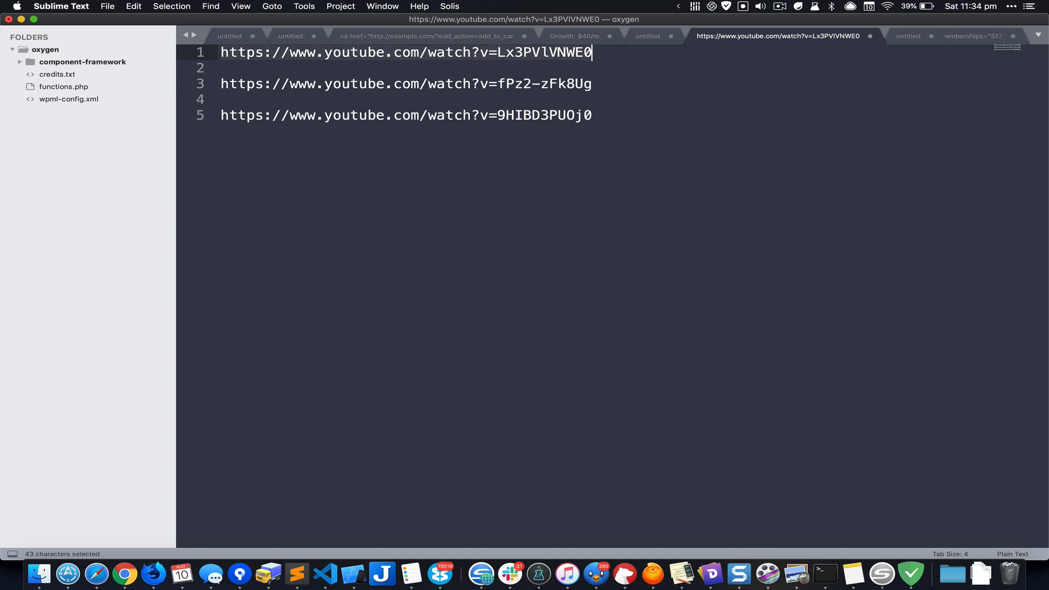
pyautogui.press('super+c')
pyautogui.press('super+Tab')
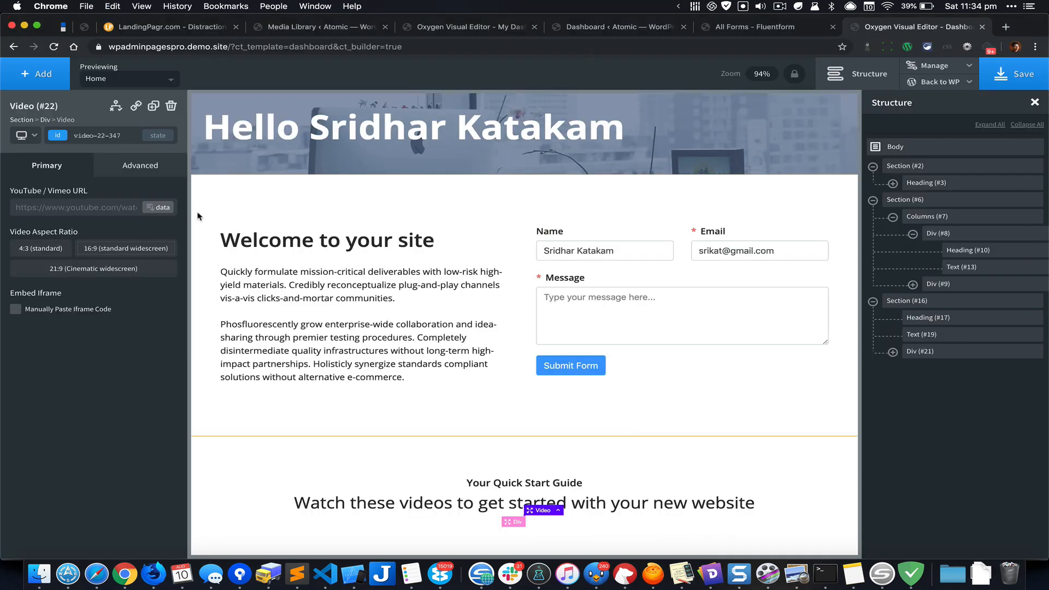
pyautogui.click(98, 212)
pyautogui.press('super+v')
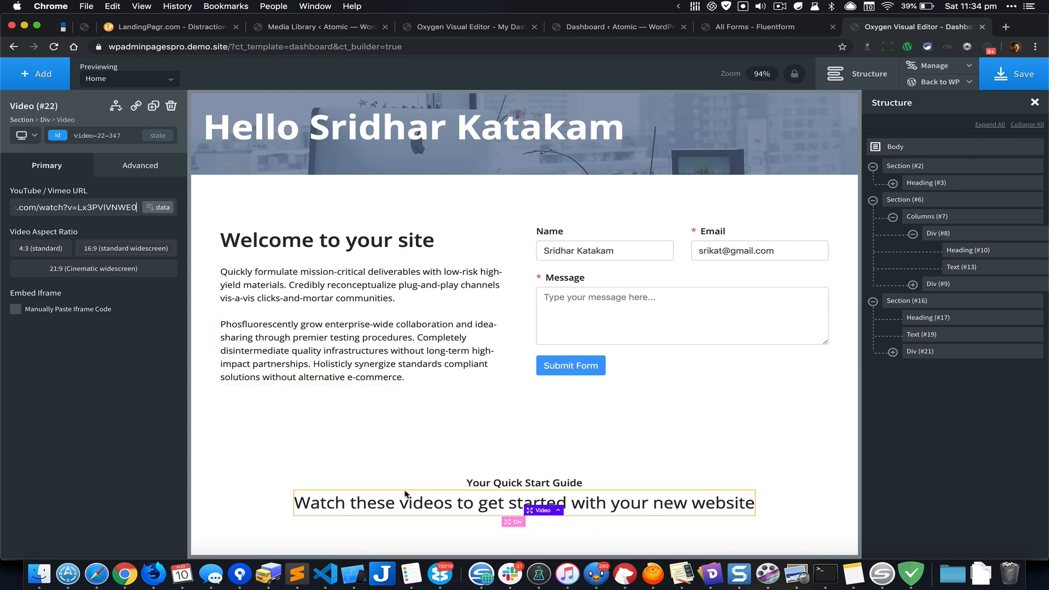
# Duplicate the Video element twice so the Div holds three videos.
pyautogui.click(892, 352)
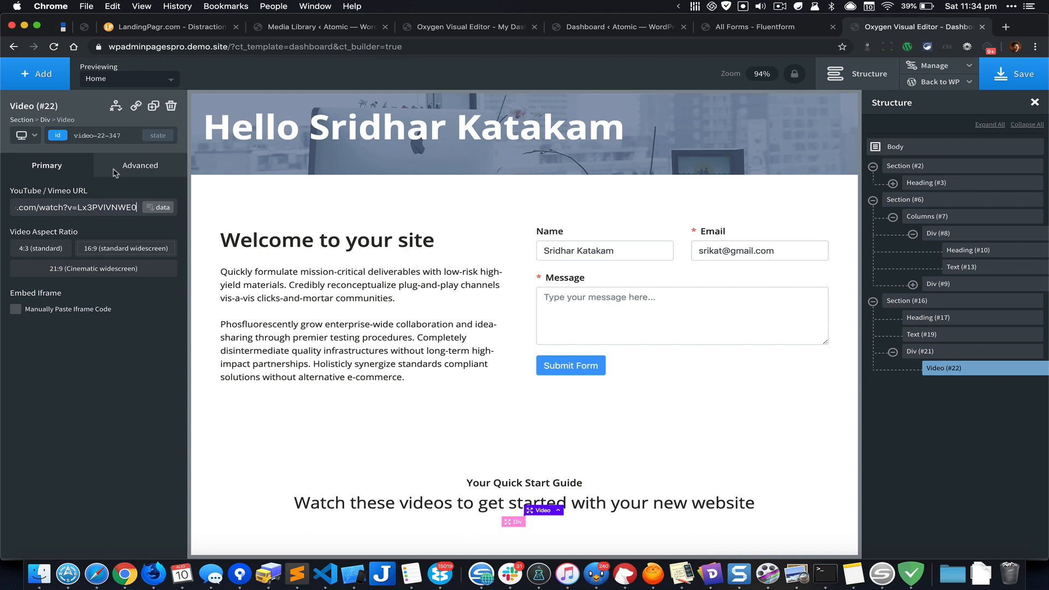
pyautogui.click(154, 105)
pyautogui.click(153, 105)
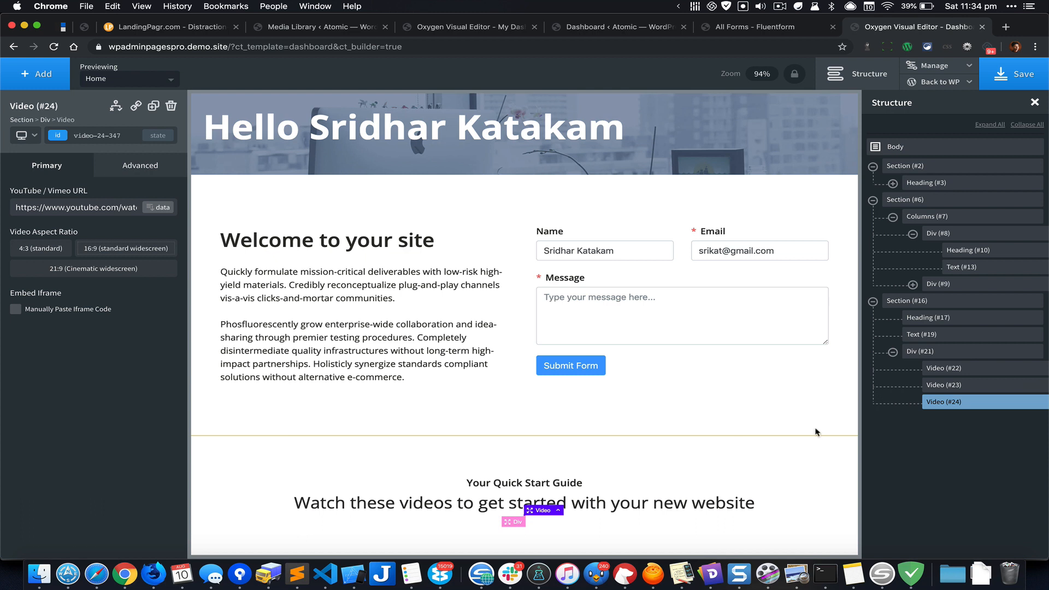
# Set the width of the Div holding the videos to 100% and stack its child elements horizontally.
pyautogui.click(935, 352)
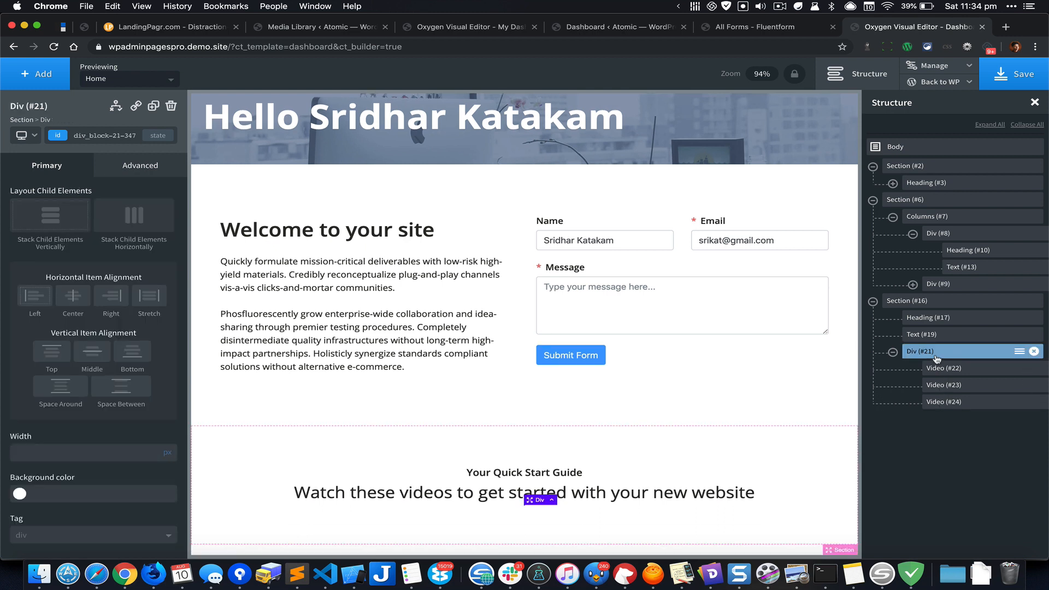
pyautogui.click(80, 449)
pyautogui.write('100')
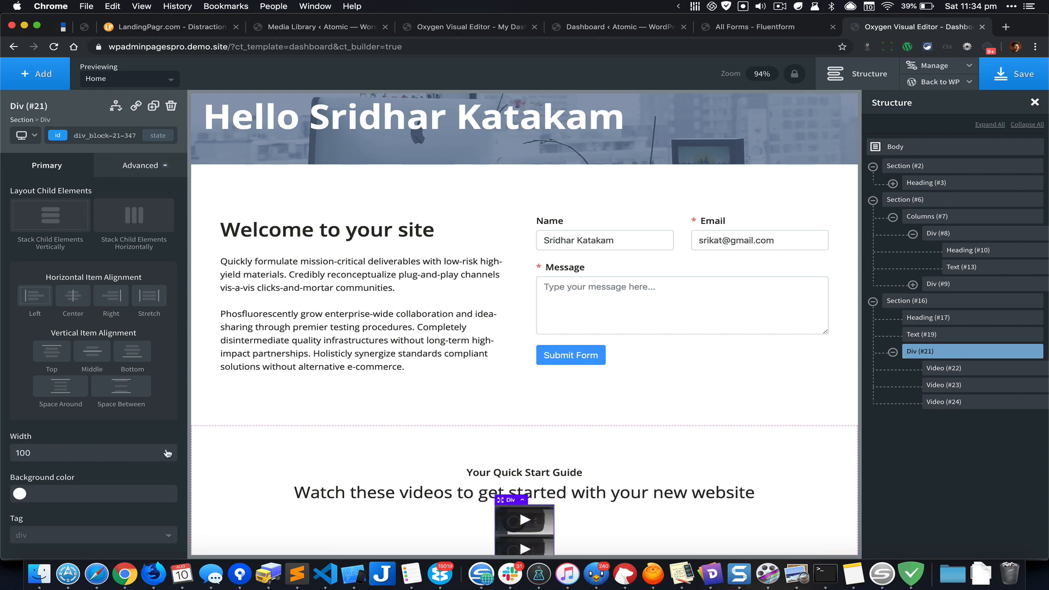
pyautogui.click(168, 449)
pyautogui.scroll(-10, 497, 420)
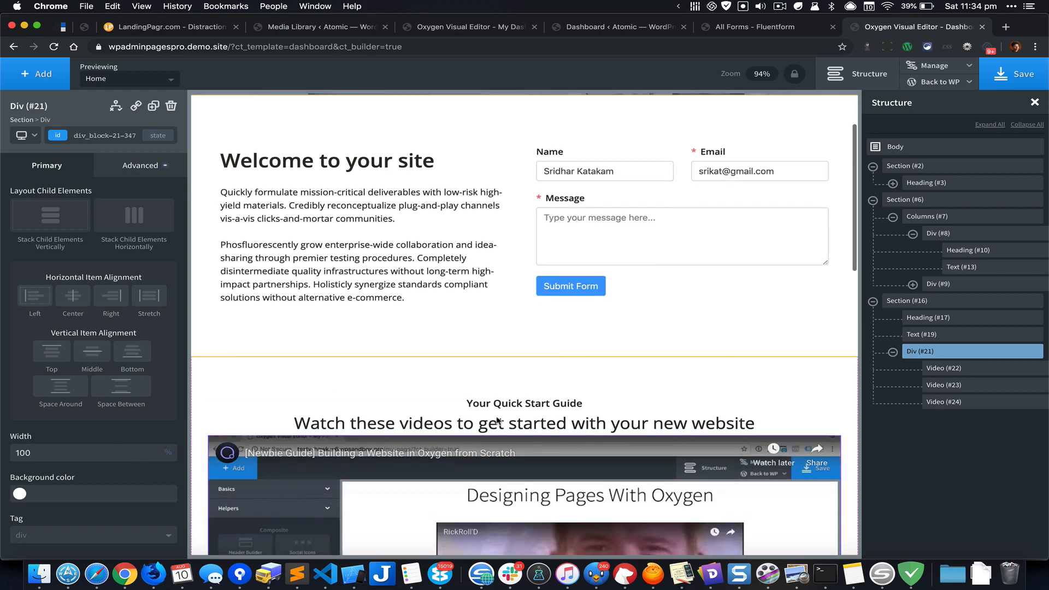
pyautogui.scroll(5, 497, 420)
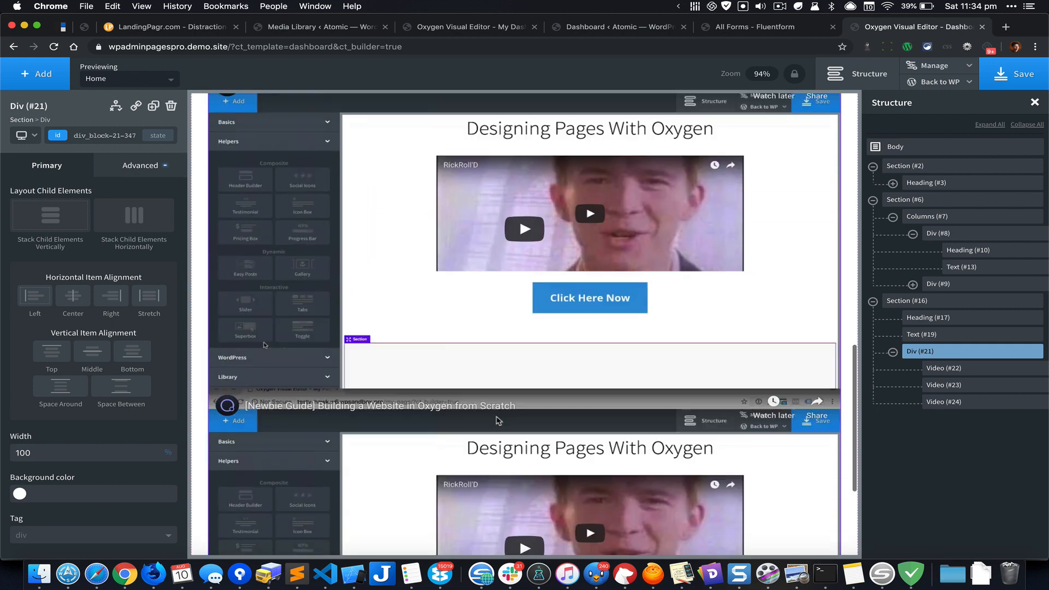
pyautogui.scroll(2, 497, 420)
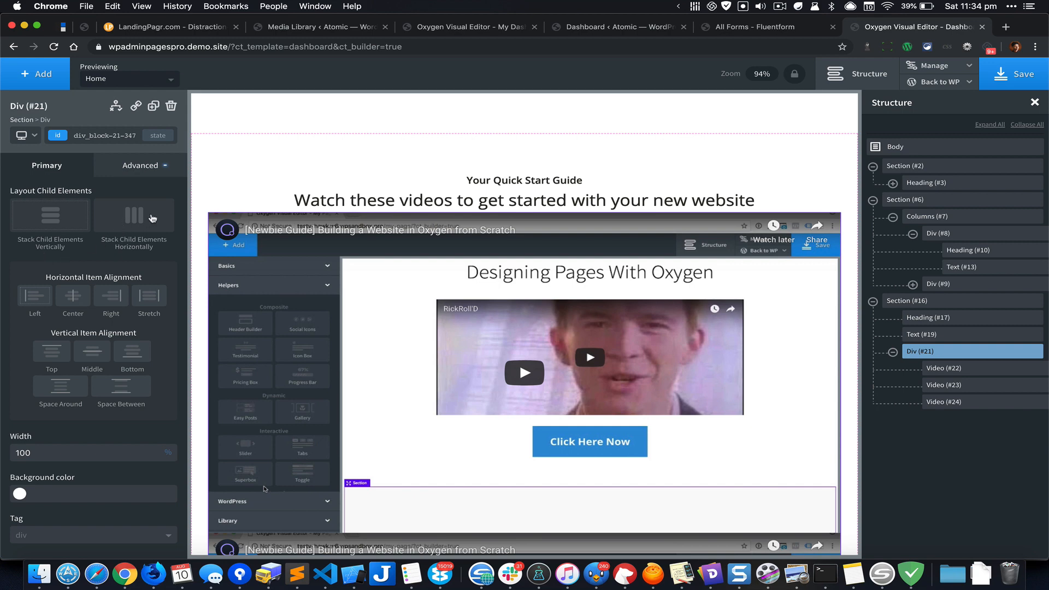
pyautogui.click(152, 219)
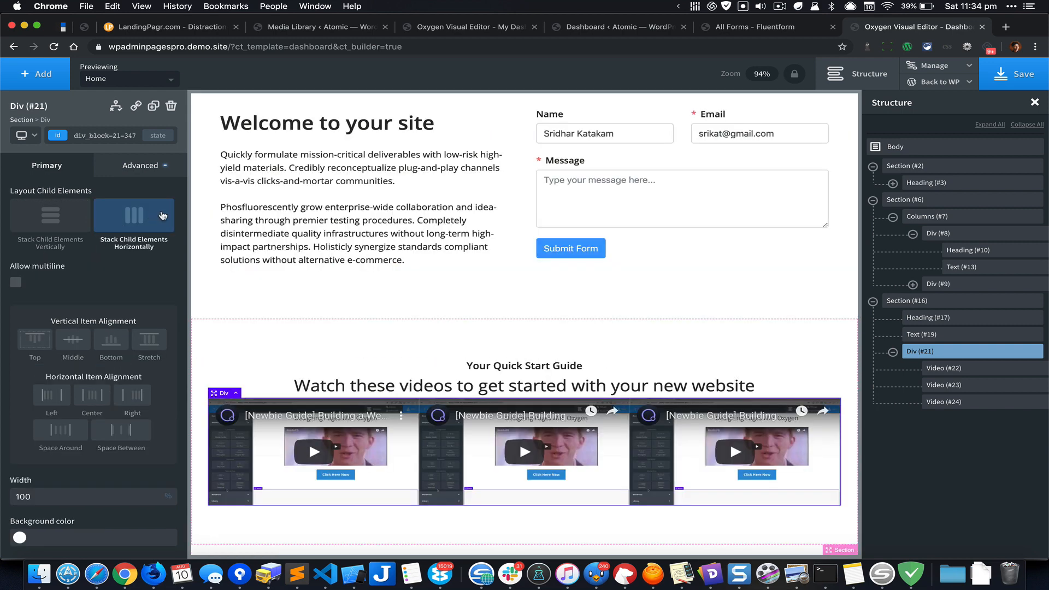
# Set the left and right margins of the middle video in the row to 40 px.
pyautogui.click(951, 386)
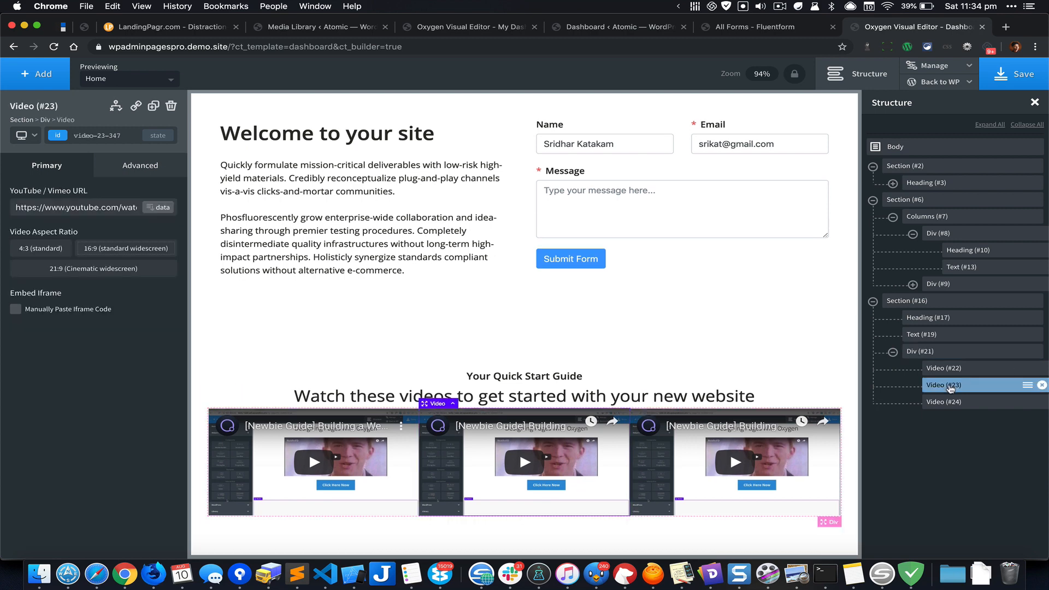
pyautogui.click(162, 171)
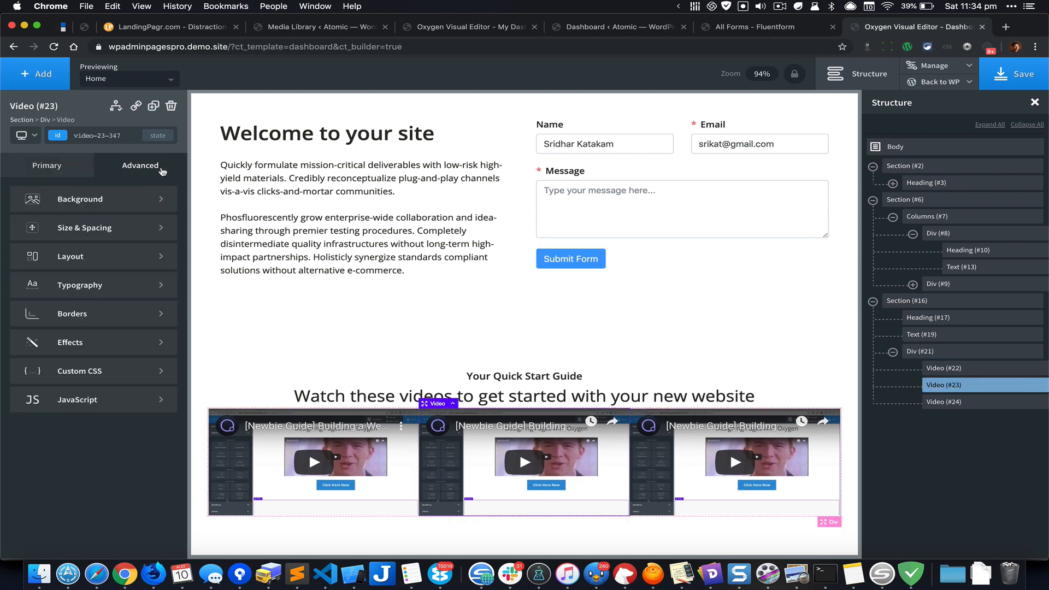
pyautogui.click(121, 235)
pyautogui.click(107, 250)
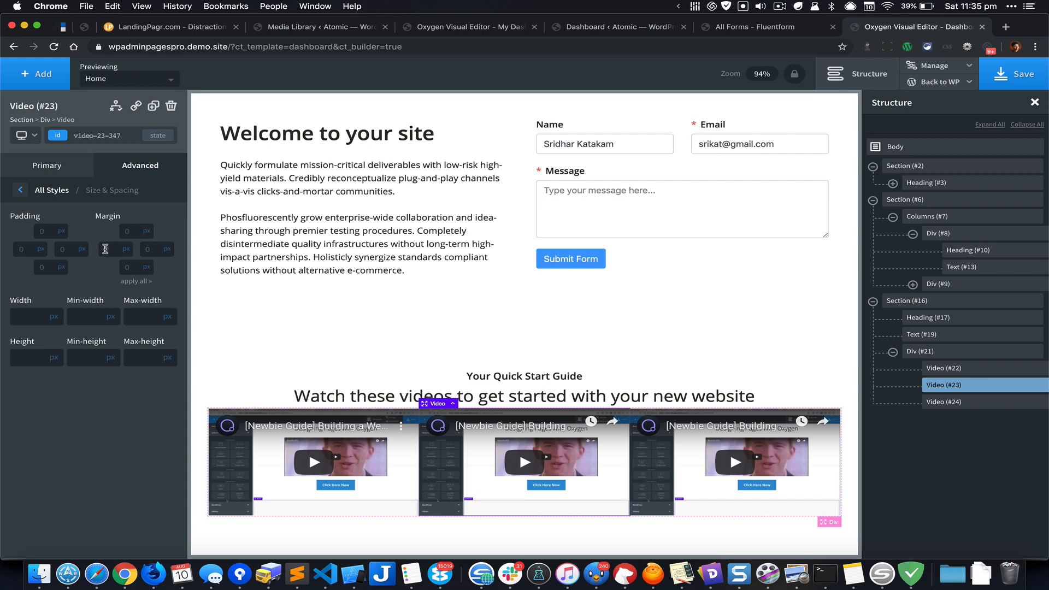
pyautogui.write('40')
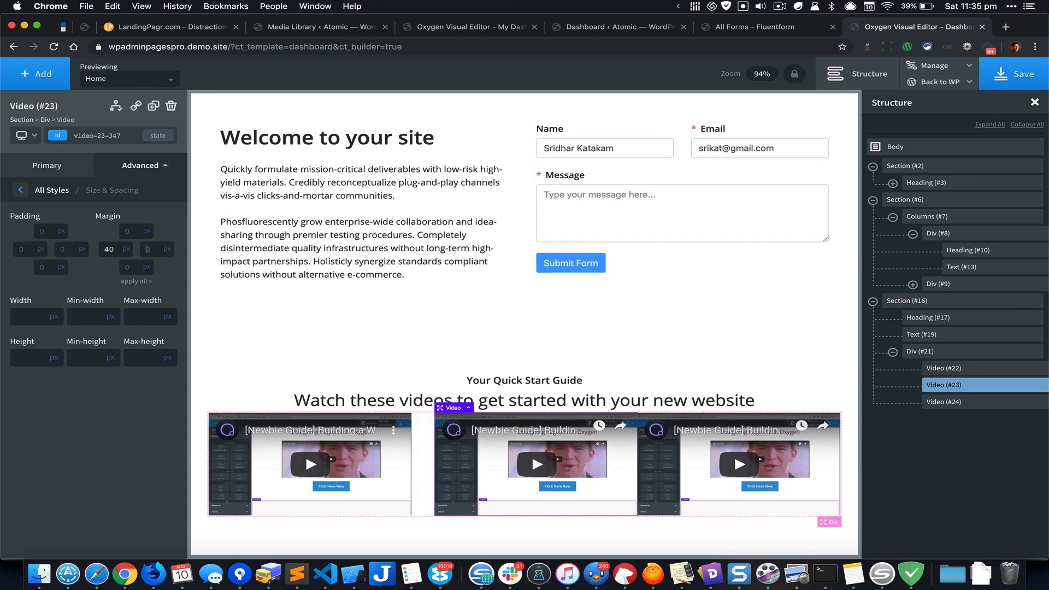
pyautogui.write('40')
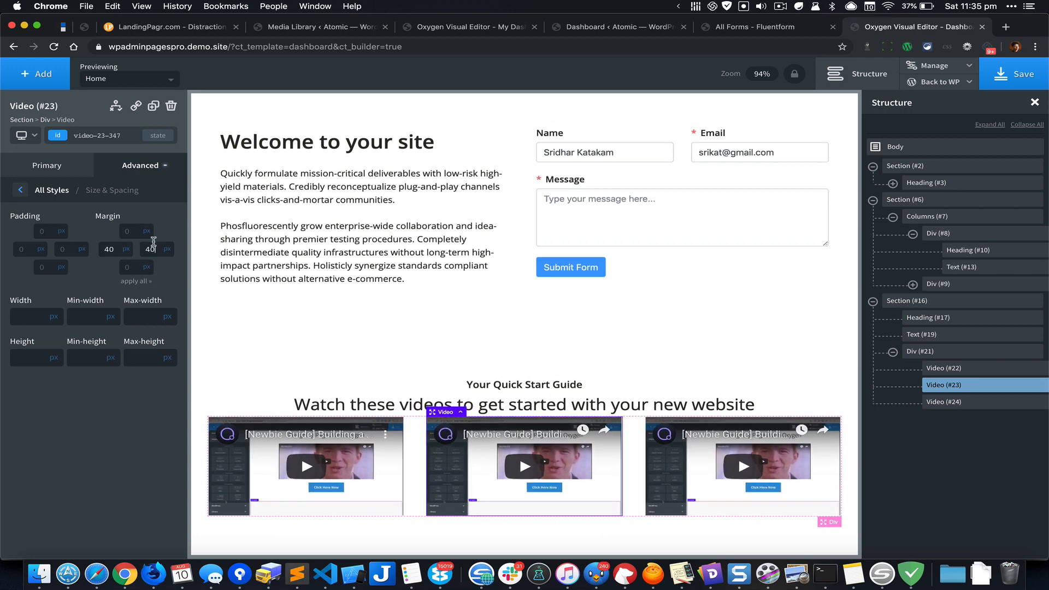
# Give the Div holding the three videos a top margin of 22px, directly on the canvas.
pyautogui.click(939, 351)
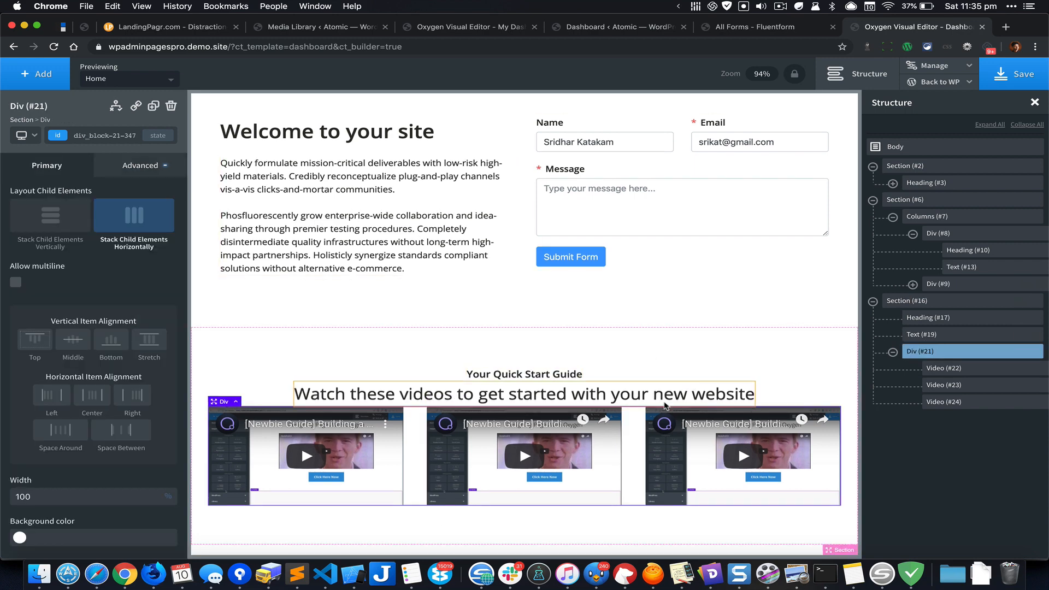
pyautogui.moveTo(637, 406); pyautogui.dragTo(638, 419)
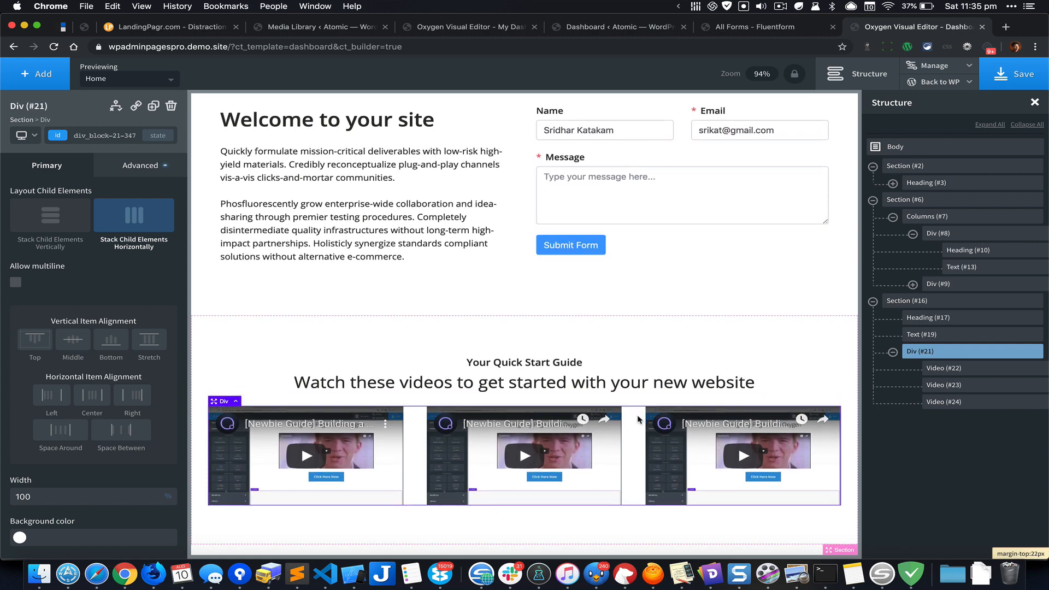
pyautogui.scroll(3, 786, 350)
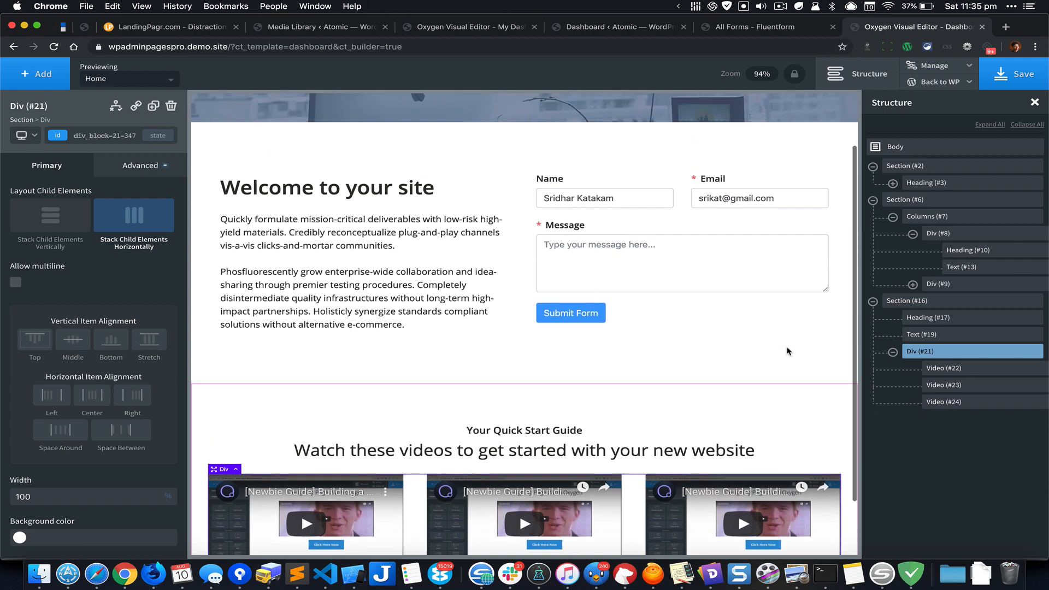
pyautogui.scroll(-2, 786, 350)
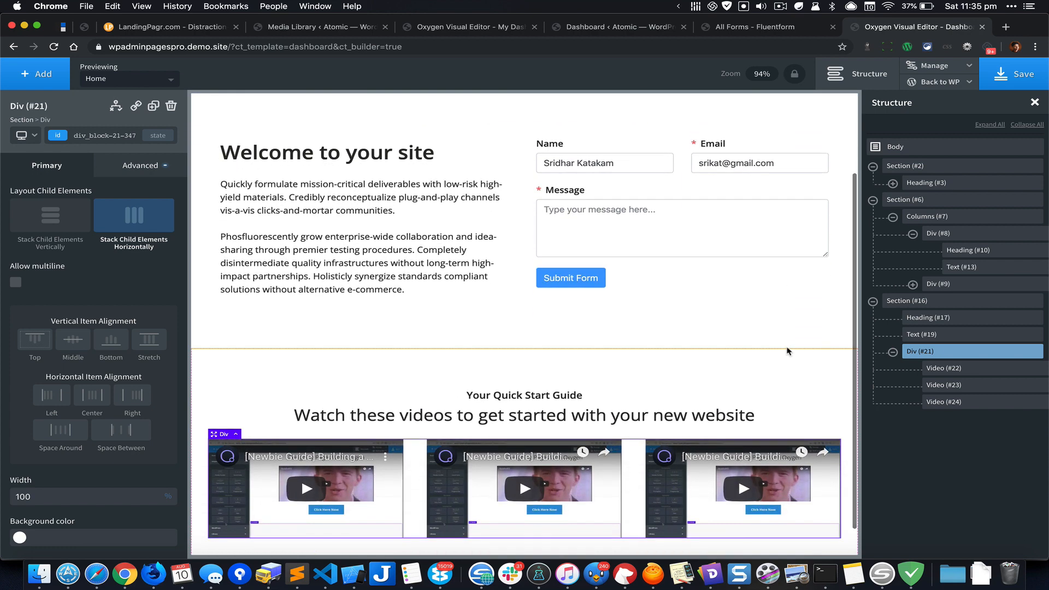
# Set the top and bottom container padding of the section with the welcome text and contact form to 40 px.
pyautogui.click(943, 206)
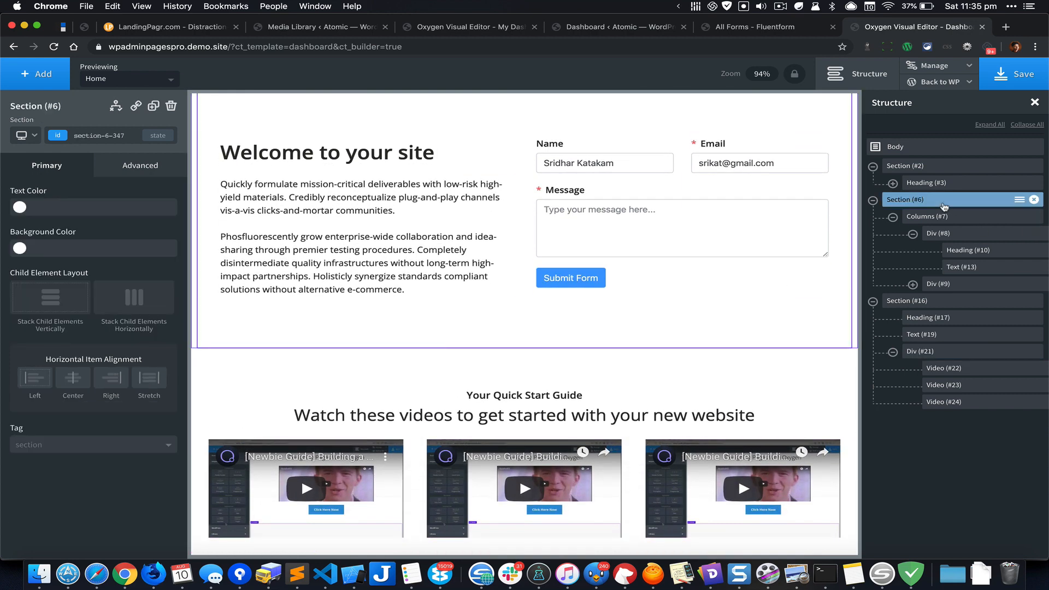
pyautogui.click(141, 165)
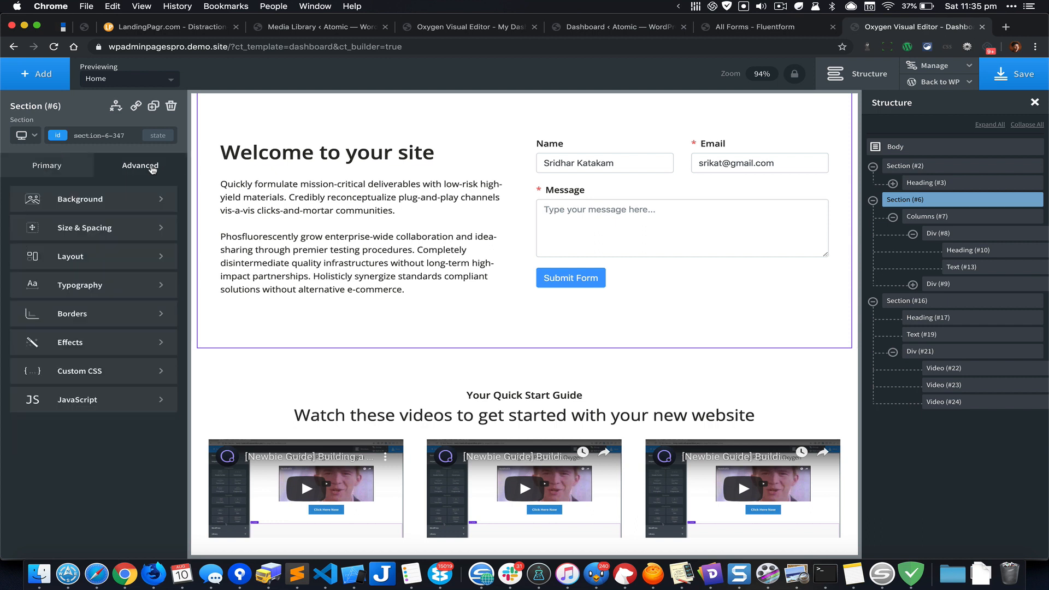
pyautogui.click(119, 232)
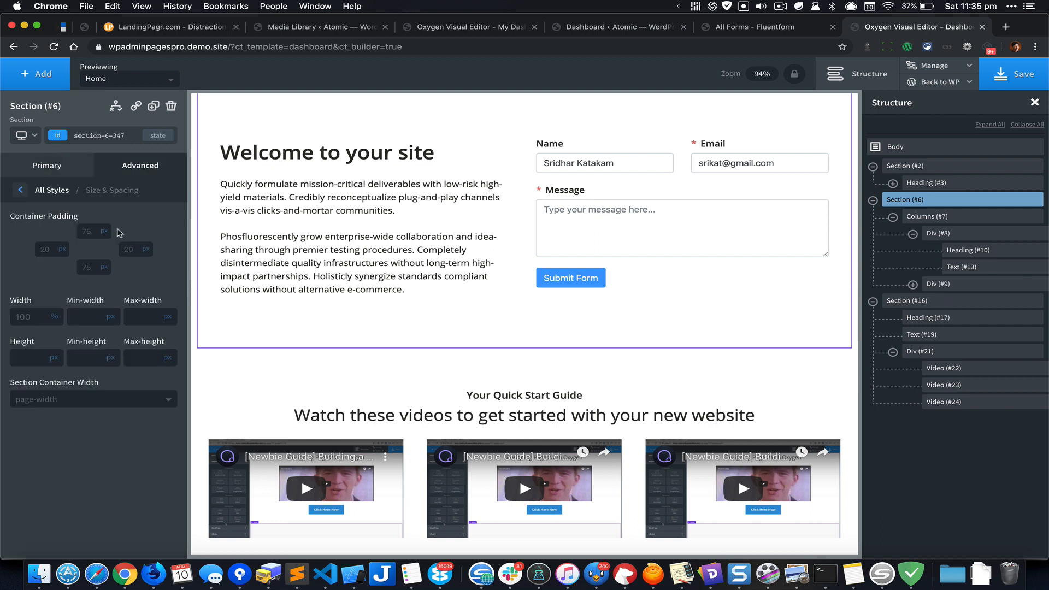
pyautogui.click(89, 266)
pyautogui.write('40')
pyautogui.scroll(3, 328, 208)
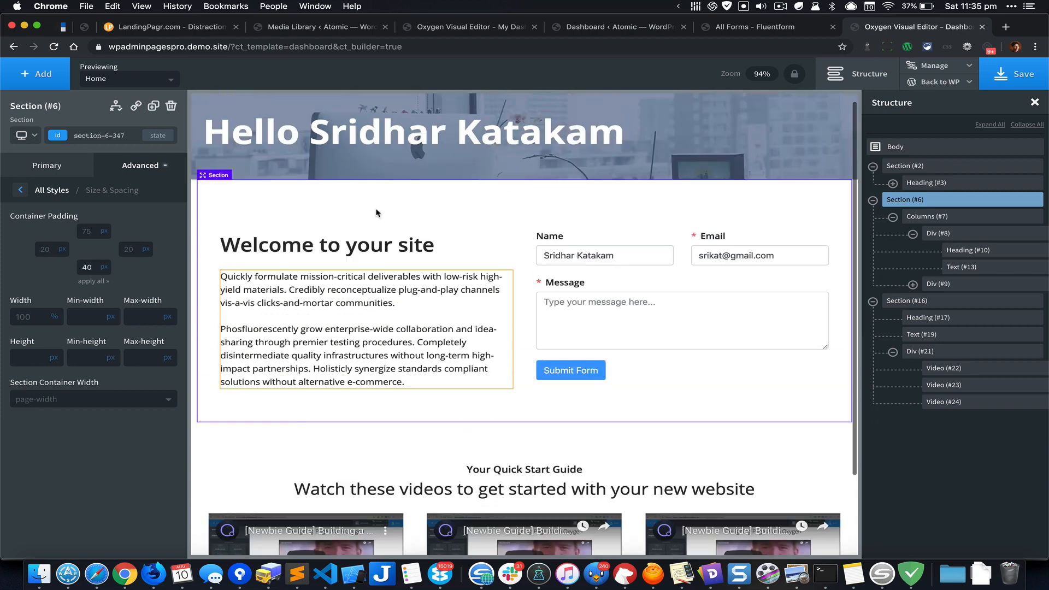
pyautogui.click(90, 232)
pyautogui.write('40')
pyautogui.scroll(-3, 396, 346)
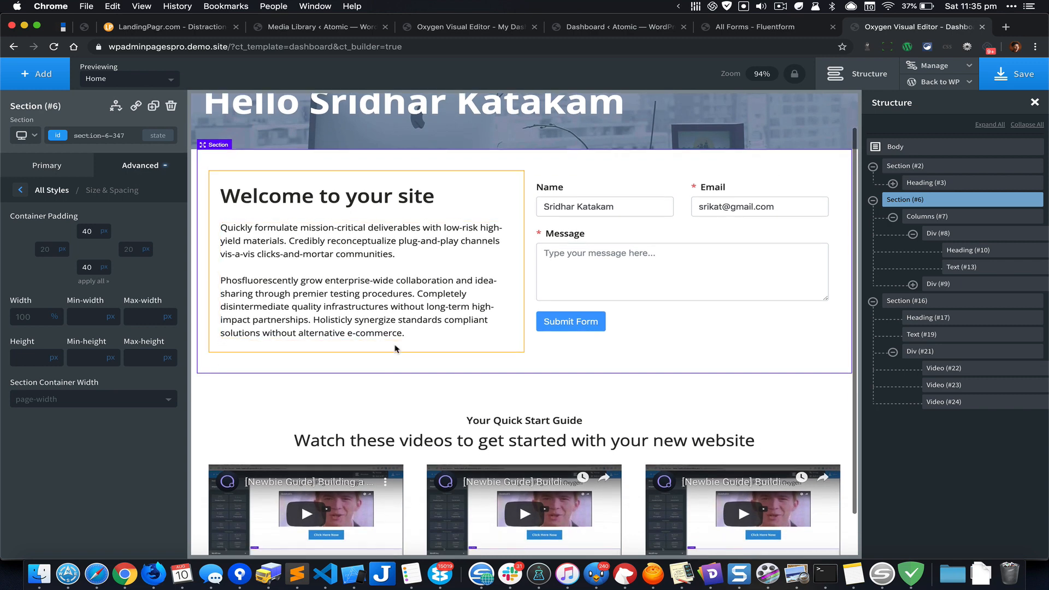
# Set the top and bottom container padding of the quick start video section to 0 and save the template.
pyautogui.click(918, 300)
pyautogui.click(141, 165)
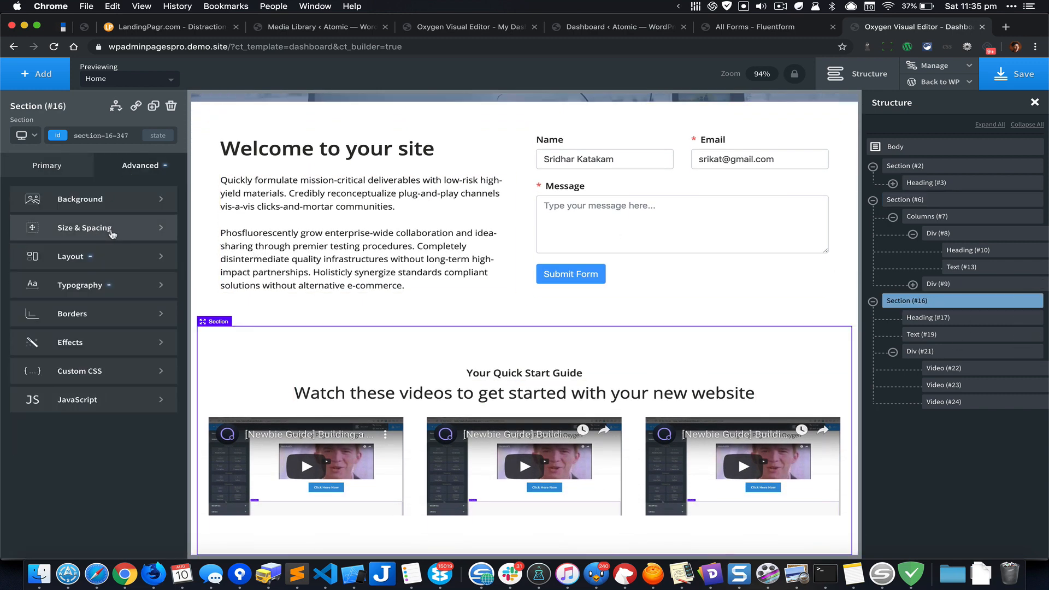
pyautogui.click(114, 234)
pyautogui.click(88, 231)
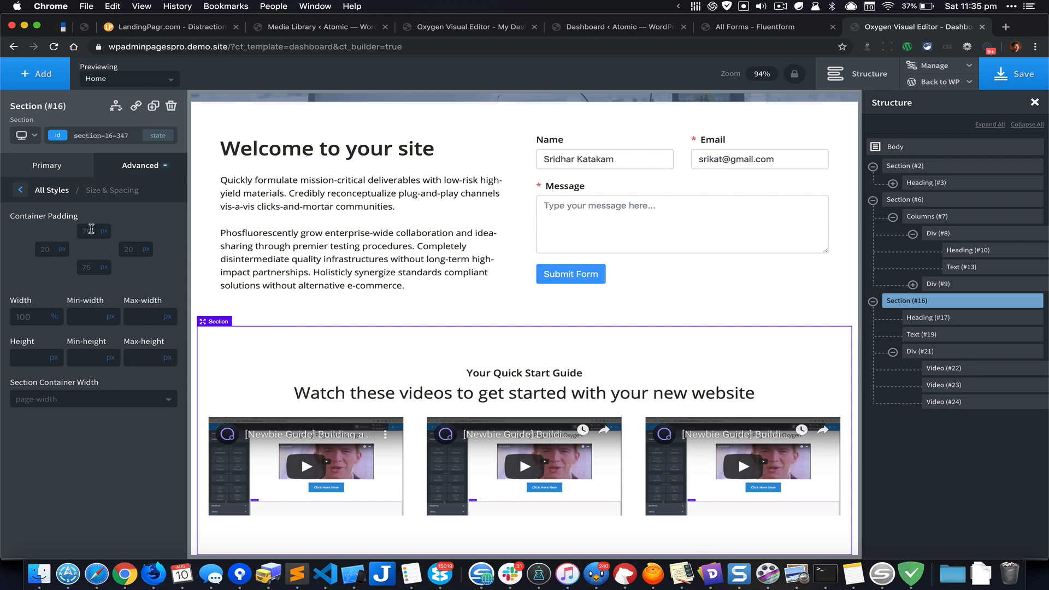
pyautogui.write('0')
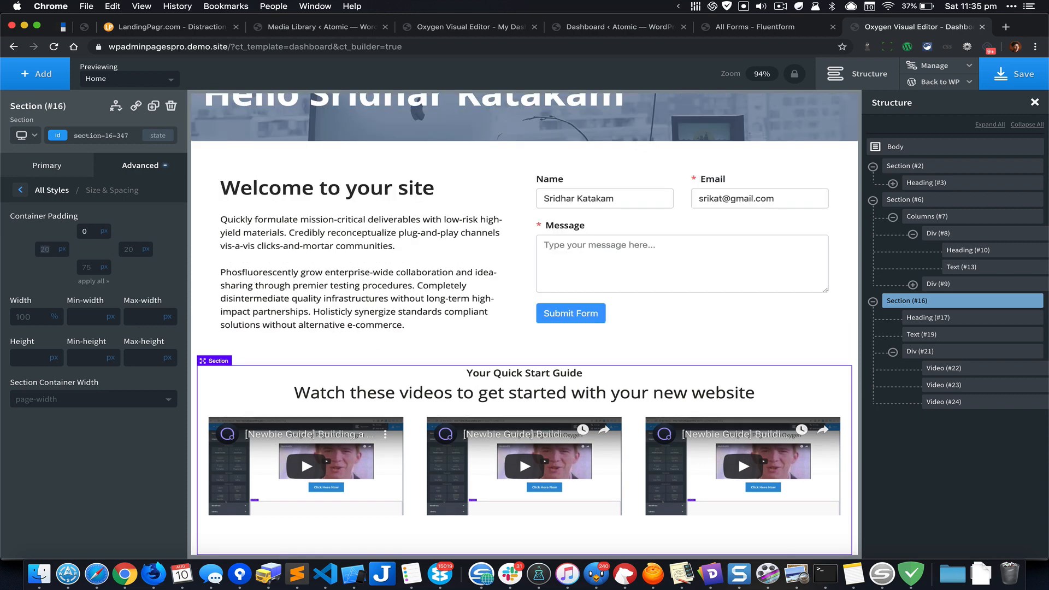
pyautogui.press('Tab')
pyautogui.press('Tab')
pyautogui.write('0')
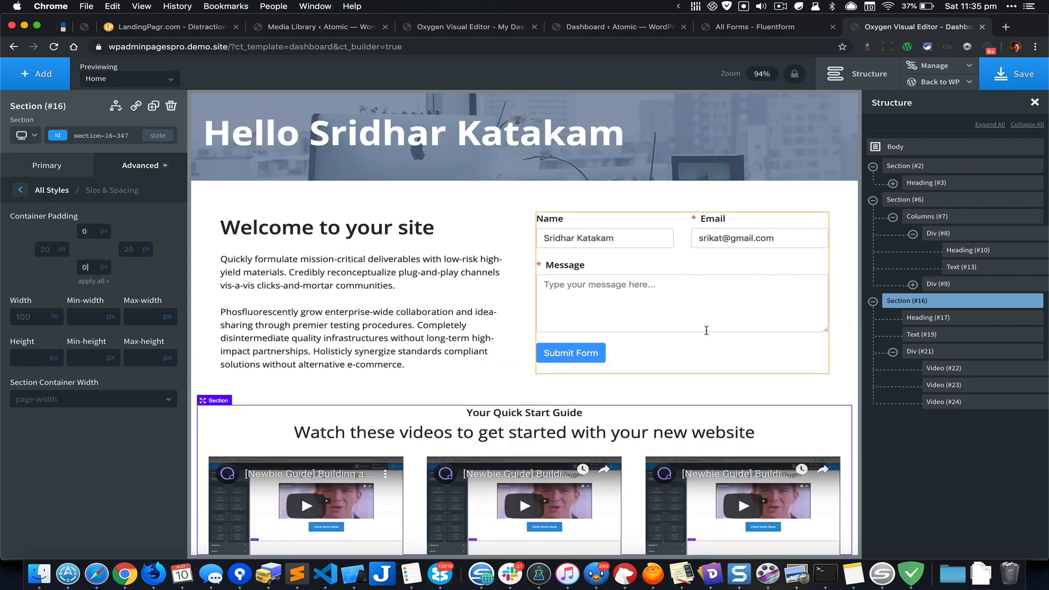
pyautogui.click(1014, 70)
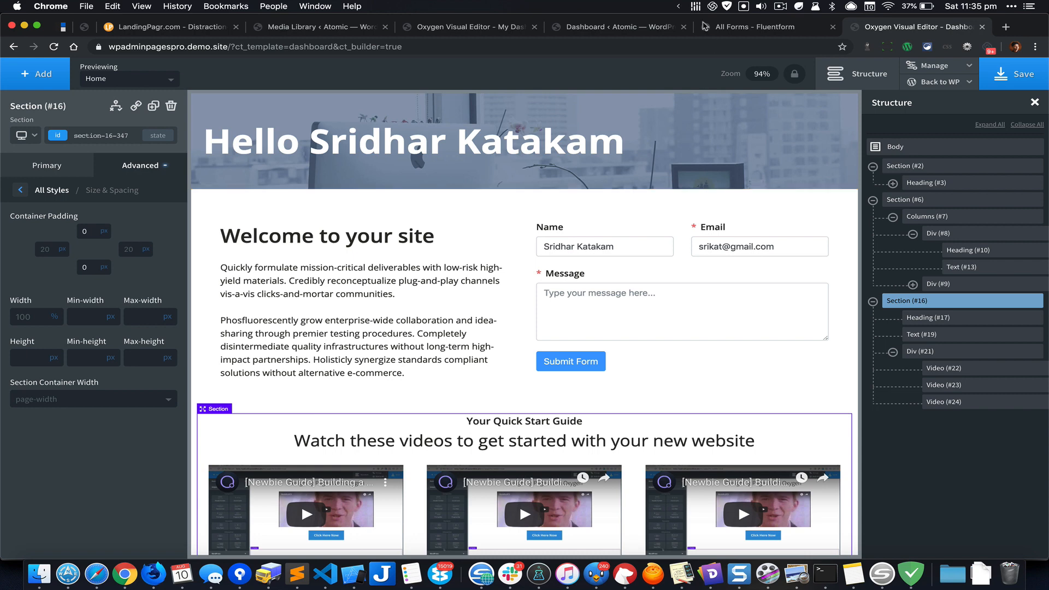
# Return to the WordPress admin of the demo site, check its installed plugins and open the page for adding a new plugin.
pyautogui.click(735, 30)
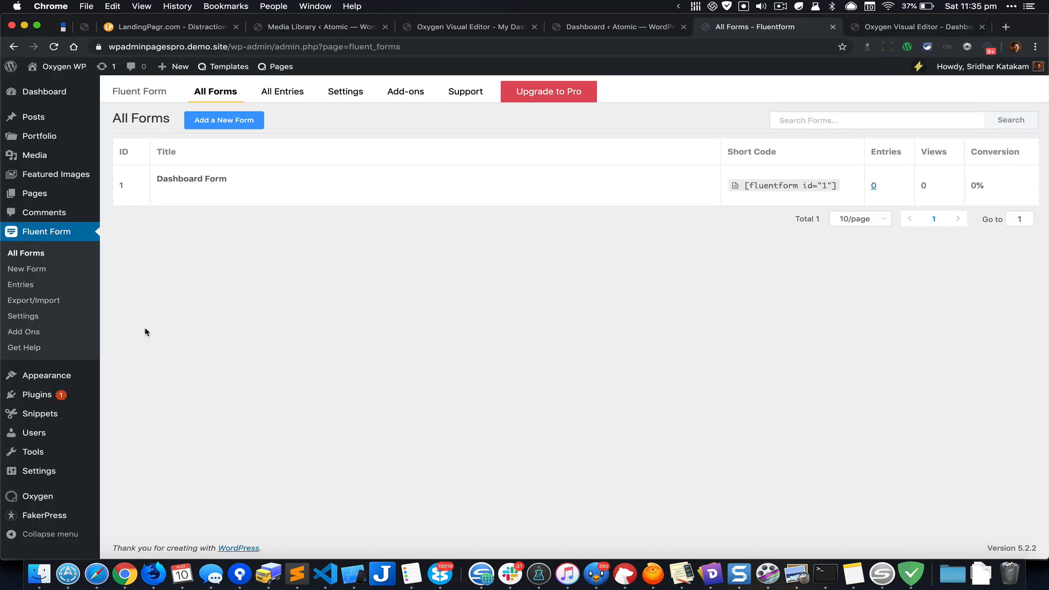
pyautogui.click(36, 394)
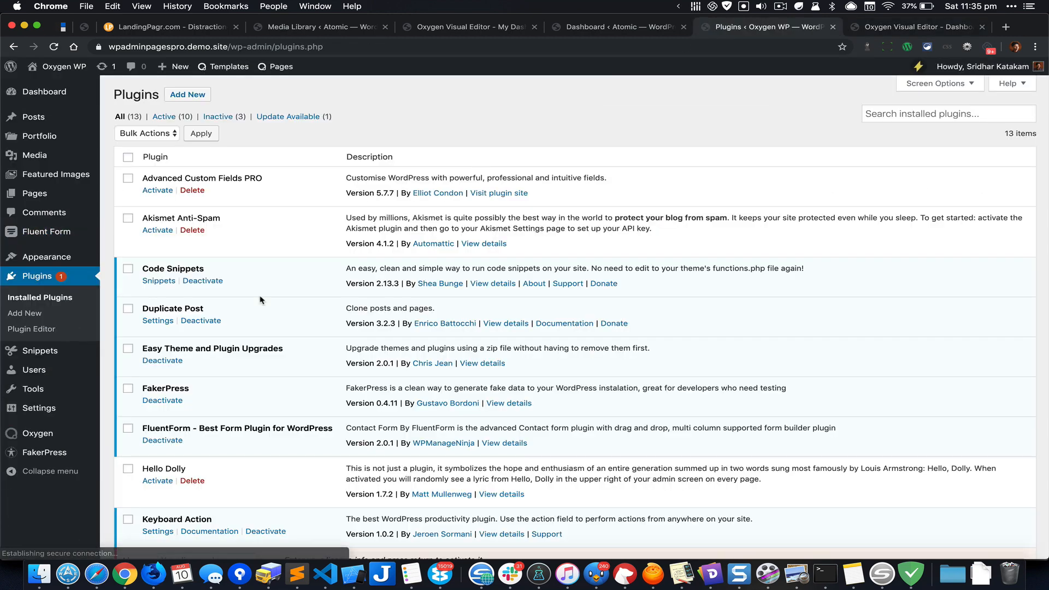
pyautogui.scroll(-2, 260, 300)
pyautogui.scroll(-6, 260, 300)
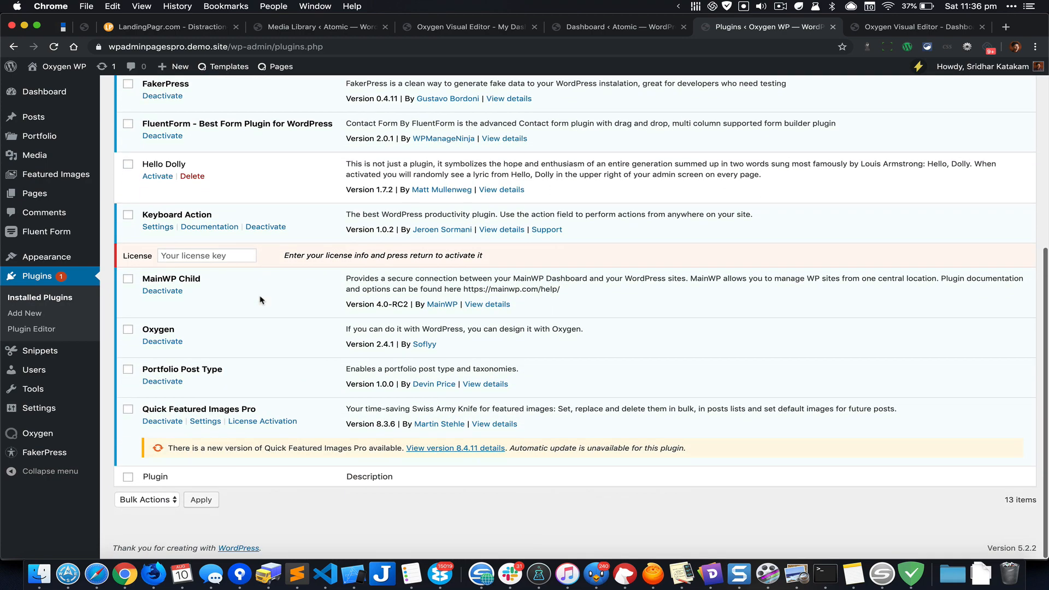
pyautogui.scroll(7, 260, 299)
pyautogui.click(183, 95)
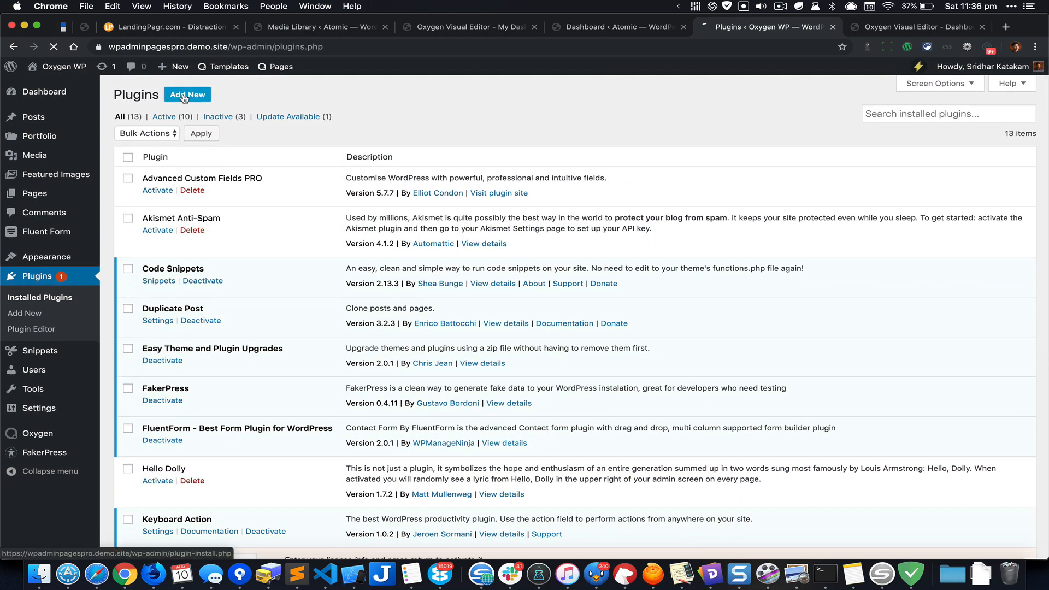
# Switch to Path Finder and open the WP Admin Pages PRO folder inside the WordPress Plugins folder.
pyautogui.press('super+Tab')
pyautogui.press('super+Tab')
pyautogui.press('super+Tab')
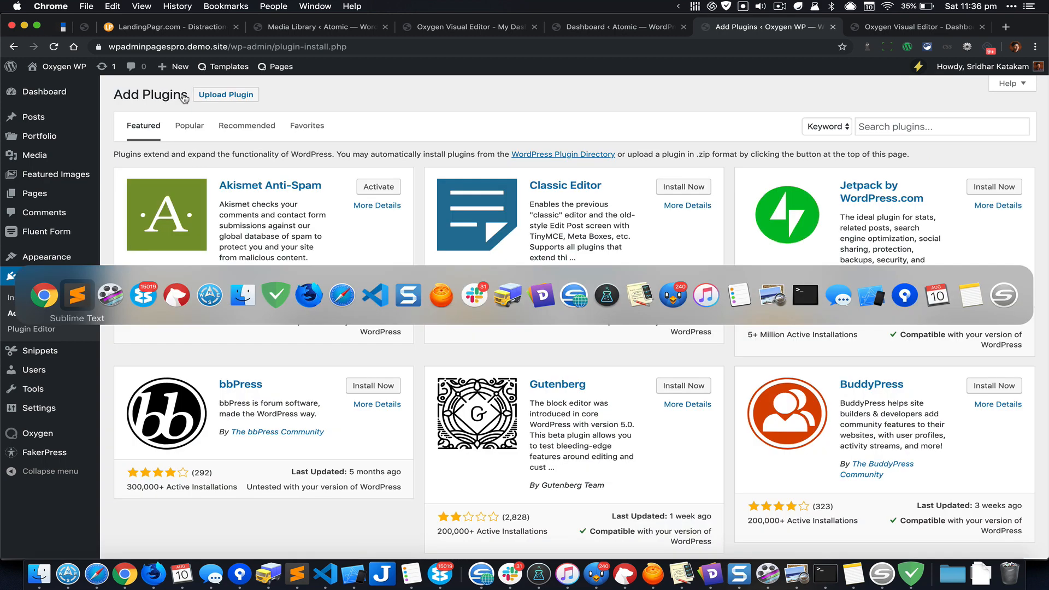
pyautogui.press('super+Tab')
pyautogui.press('super+Tab')
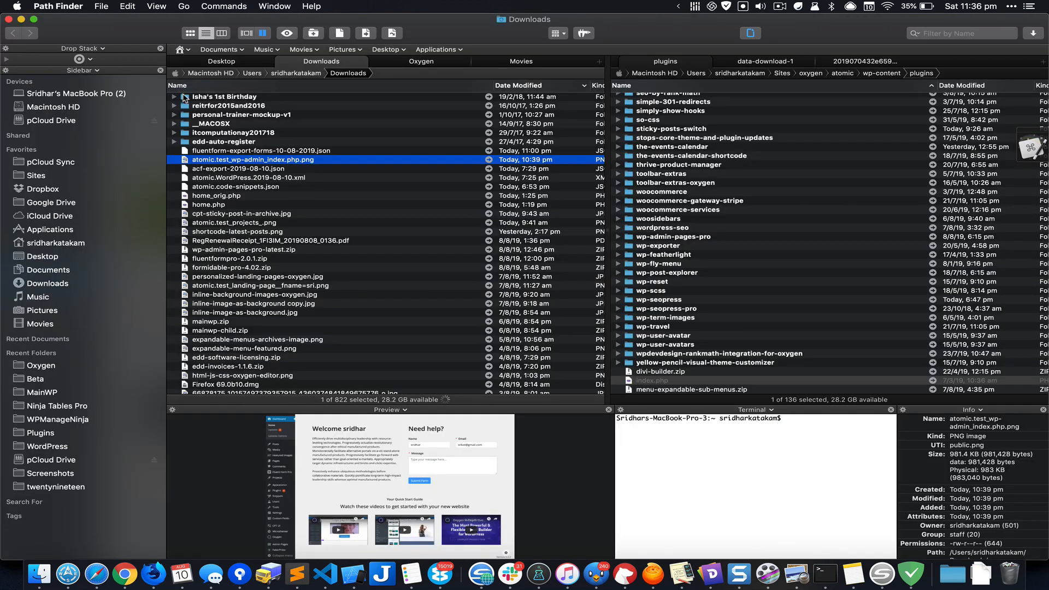
pyautogui.click(449, 66)
pyautogui.click(443, 73)
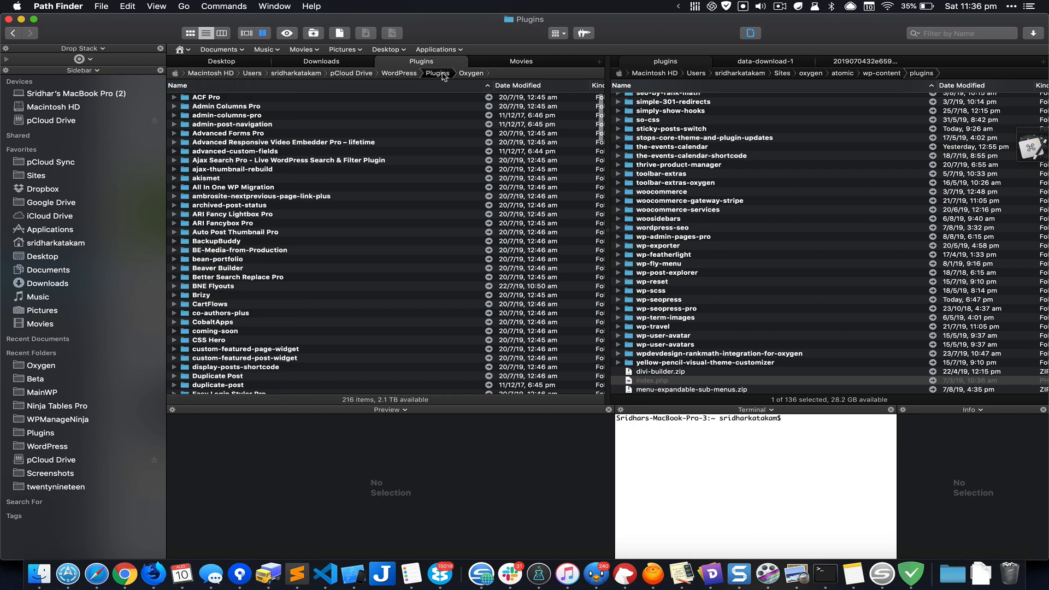
pyautogui.write('wp')
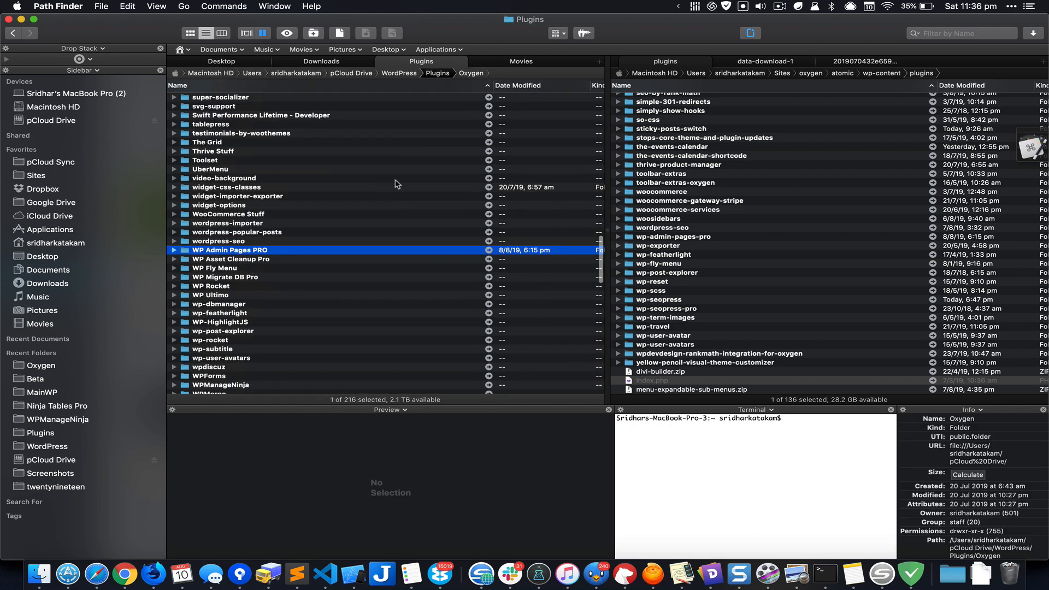
pyautogui.press('super+Down')
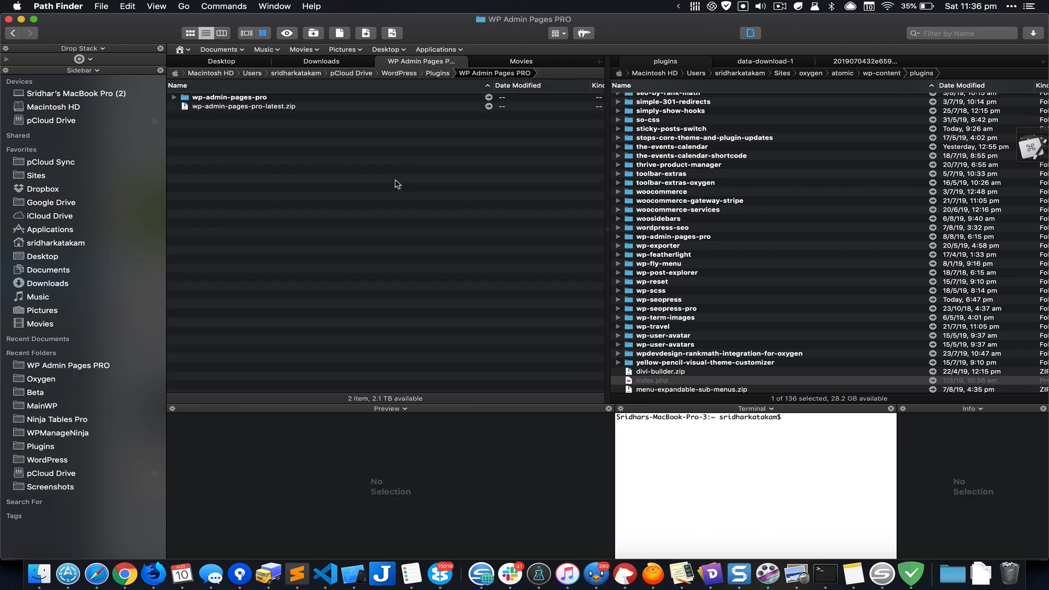
# Select wp-admin-pages-pro-latest.zip and place it on the floating shelf at the screen edge.
pyautogui.press('Down')
pyautogui.press('Down')
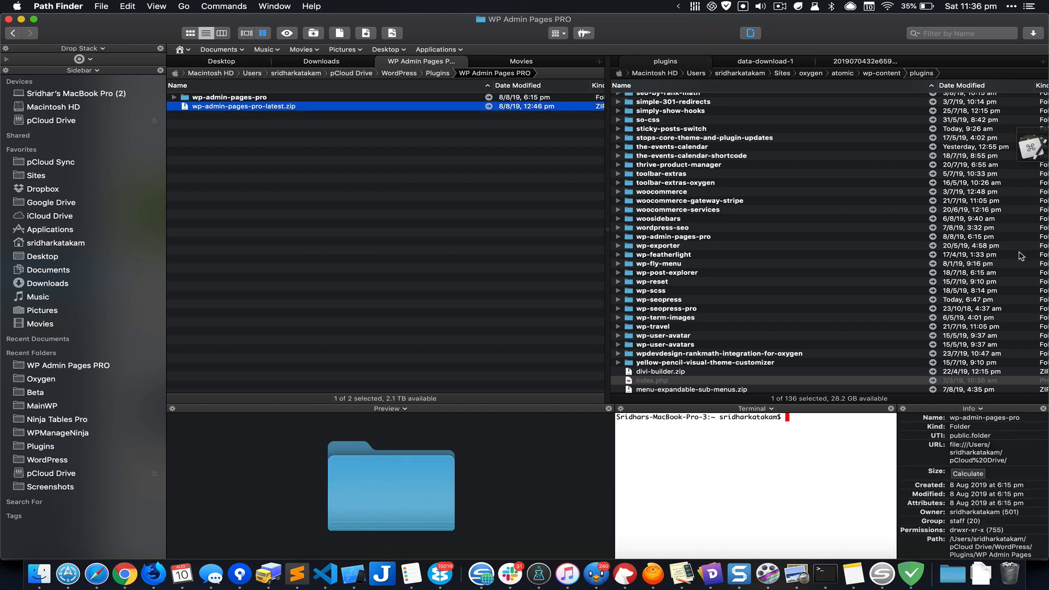
pyautogui.moveTo(1006, 262); pyautogui.dragTo(1036, 272)
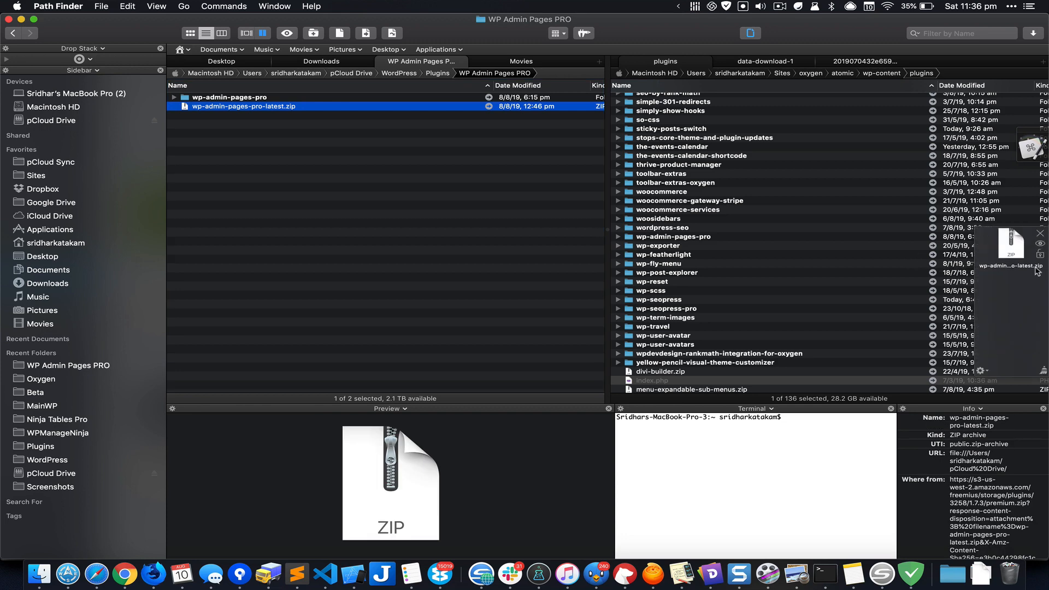
# Back in Chrome, upload wp-admin-pages-pro-latest.zip from the floating shelf as a plugin, then install and activate it.
pyautogui.press('super+Tab')
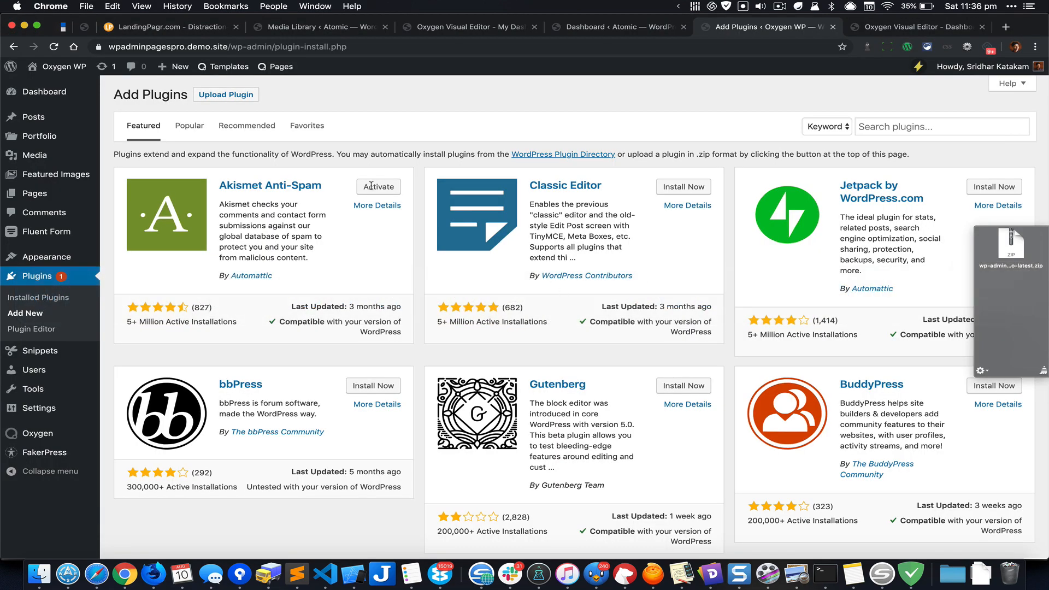
pyautogui.click(227, 96)
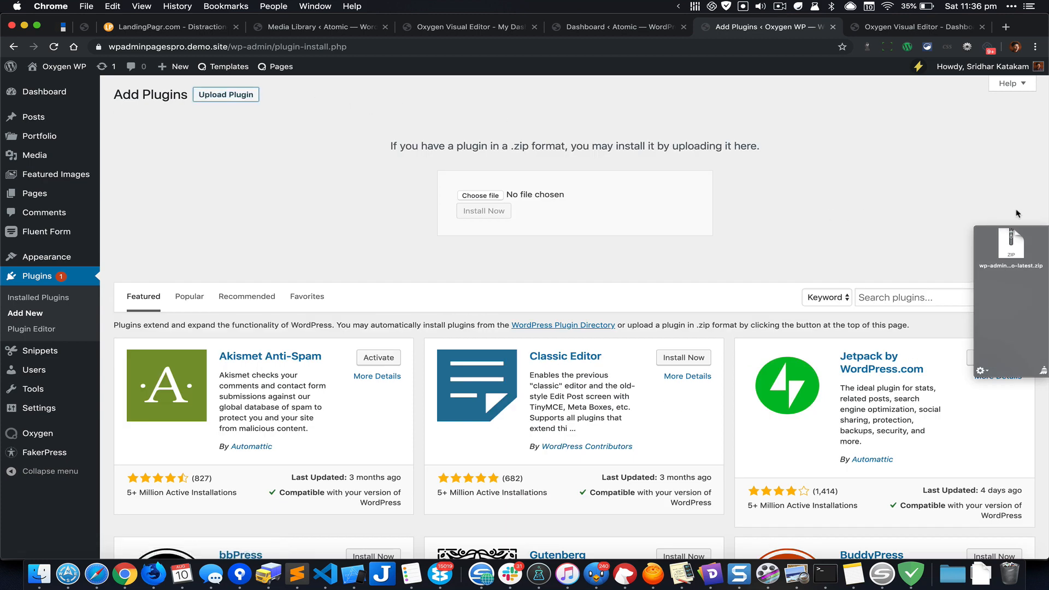
pyautogui.moveTo(1011, 245); pyautogui.dragTo(492, 199)
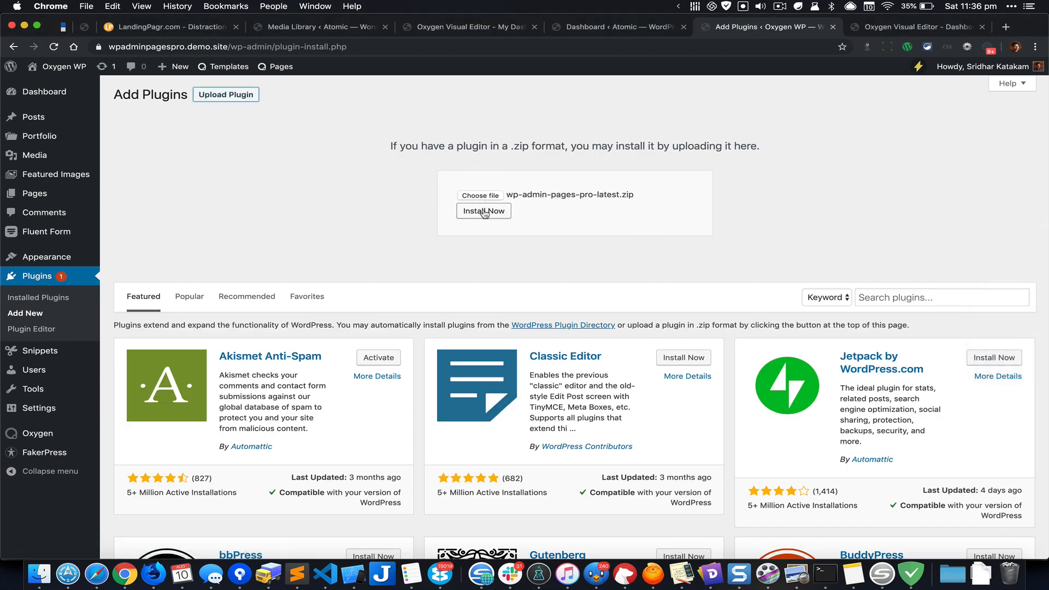
pyautogui.click(488, 212)
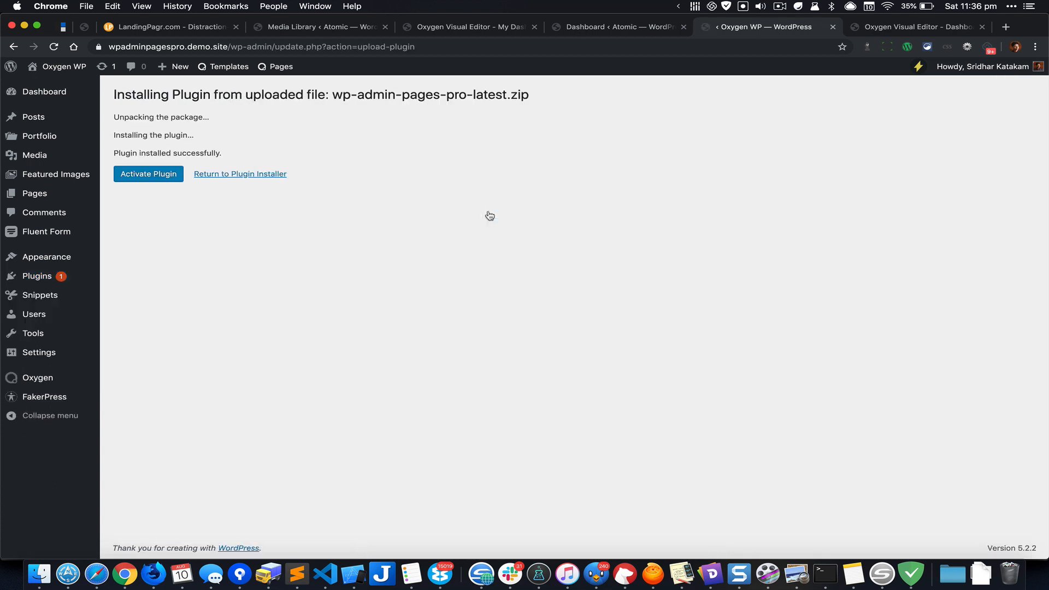
pyautogui.click(160, 173)
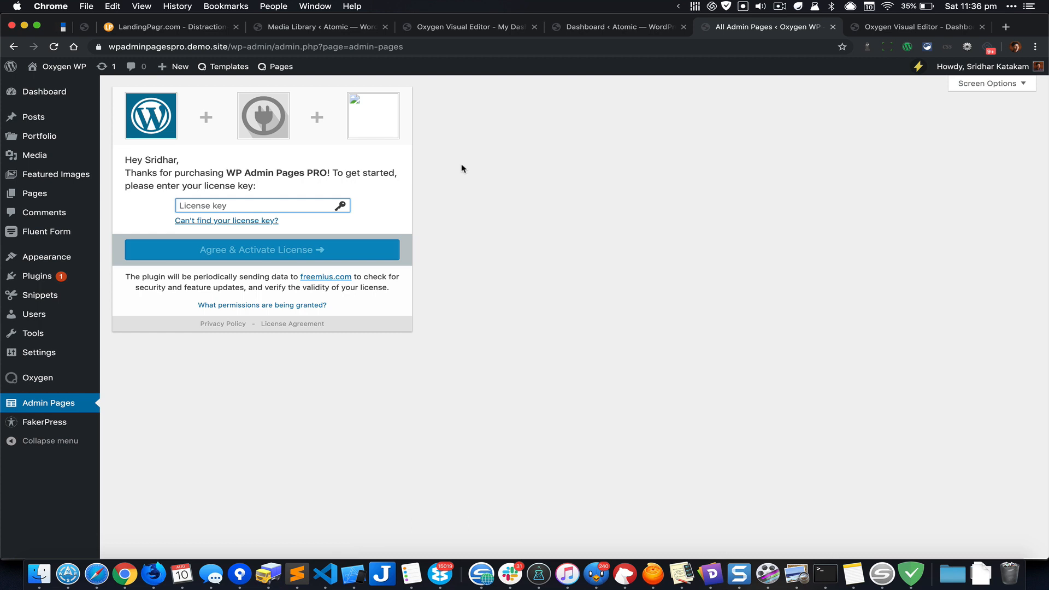
pyautogui.click(780, 10)
pyautogui.click(794, 40)
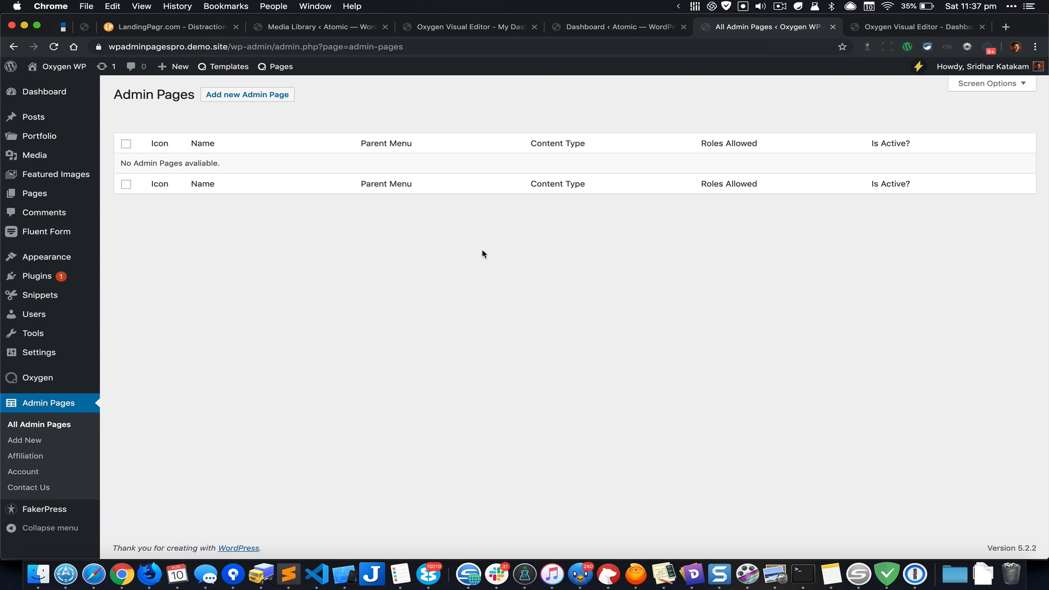
# Start a new admin page in WP Admin Pages PRO and title it "My Dashboard".
pyautogui.click(271, 102)
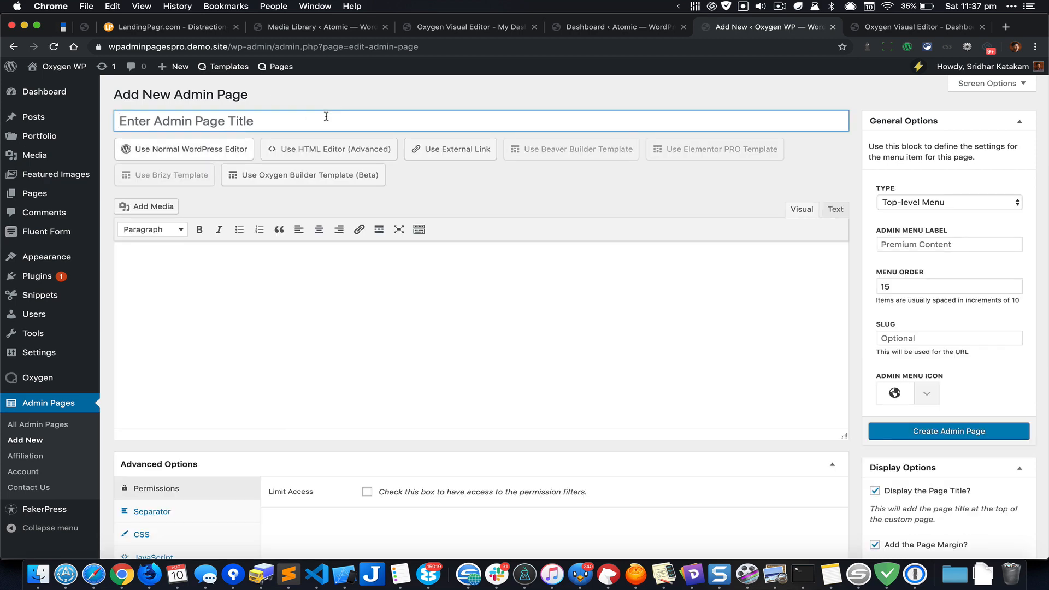
pyautogui.write('My da')
pyautogui.press('BackSpace')
pyautogui.press('BackSpace')
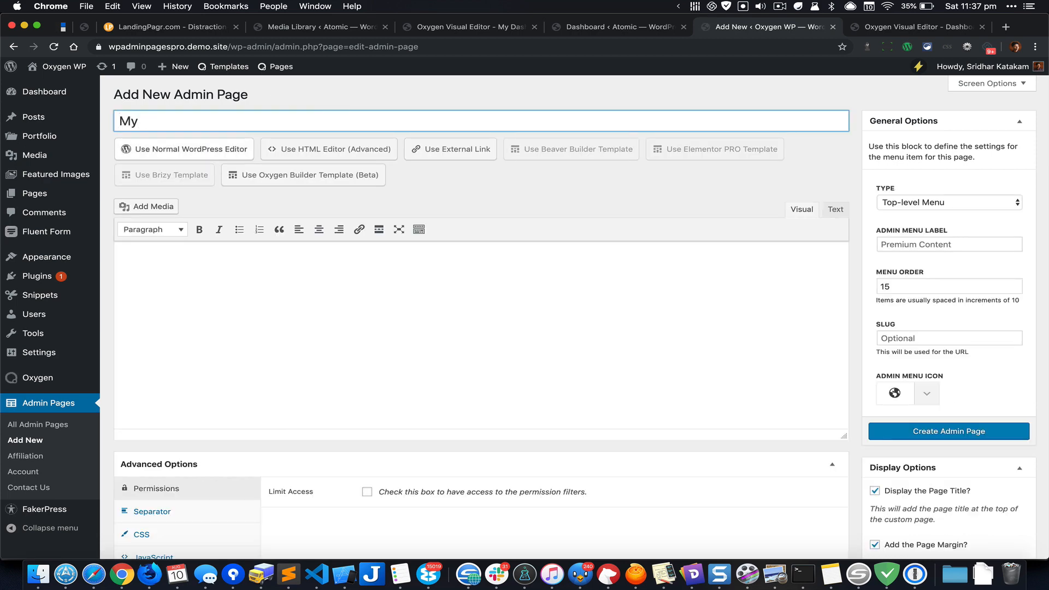
pyautogui.write('Dashboard')
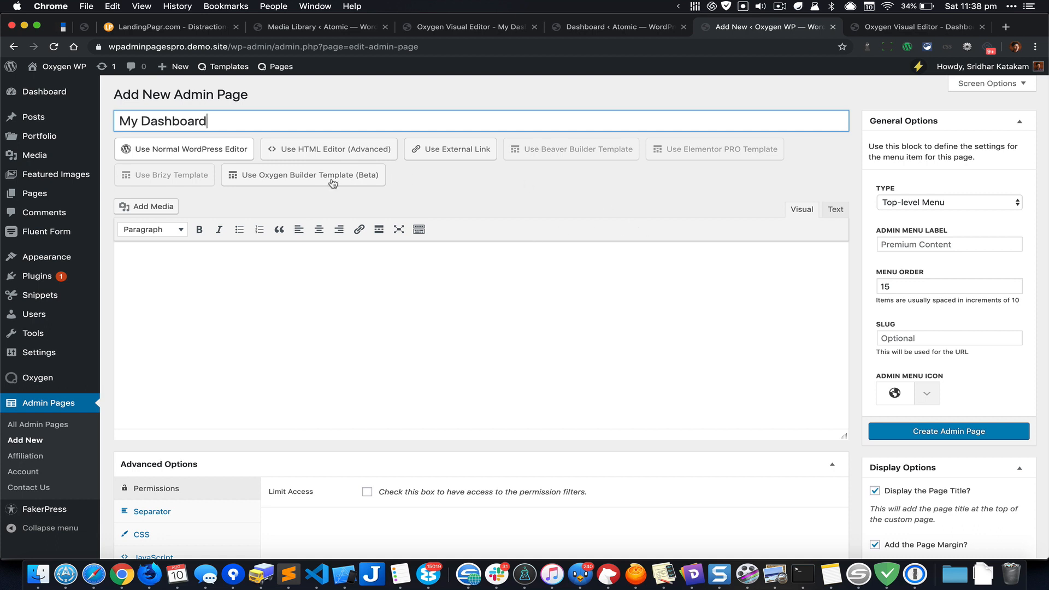
# Set the page content to an Oxygen Builder template and select the Dashboard template.
pyautogui.click(350, 182)
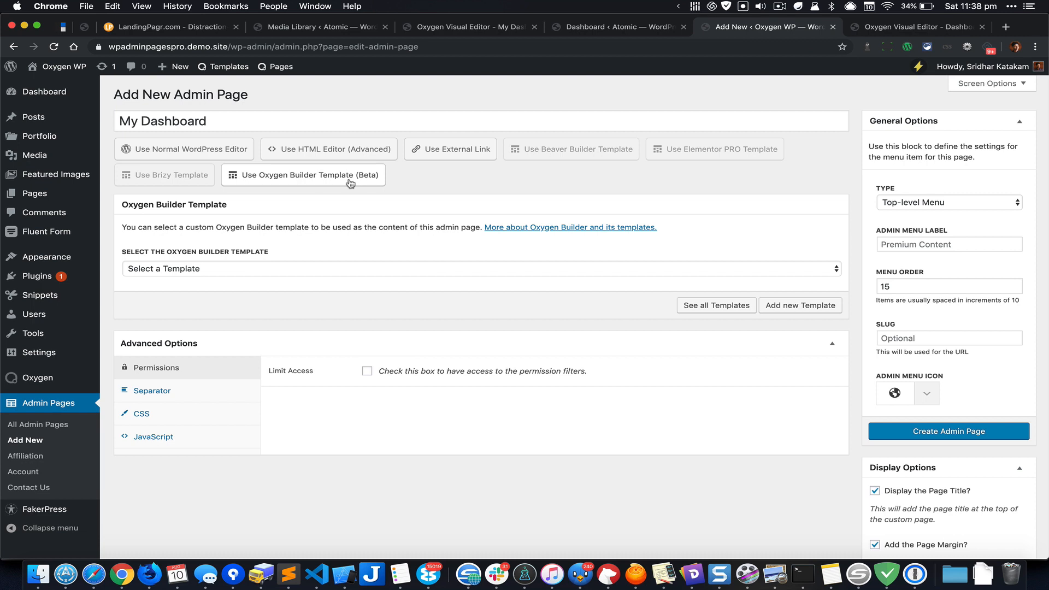
pyautogui.click(351, 269)
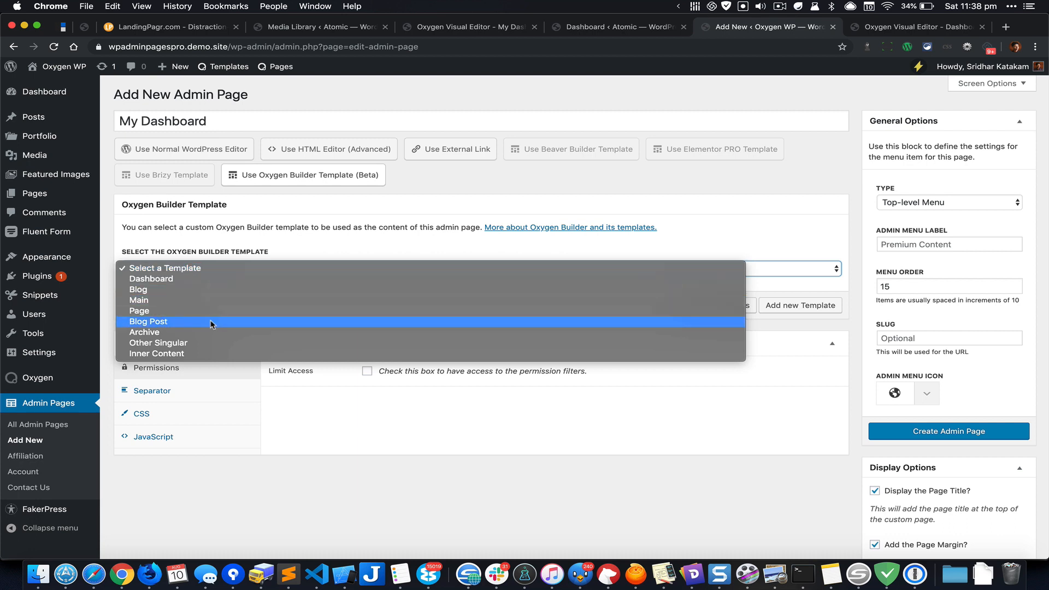
pyautogui.click(189, 280)
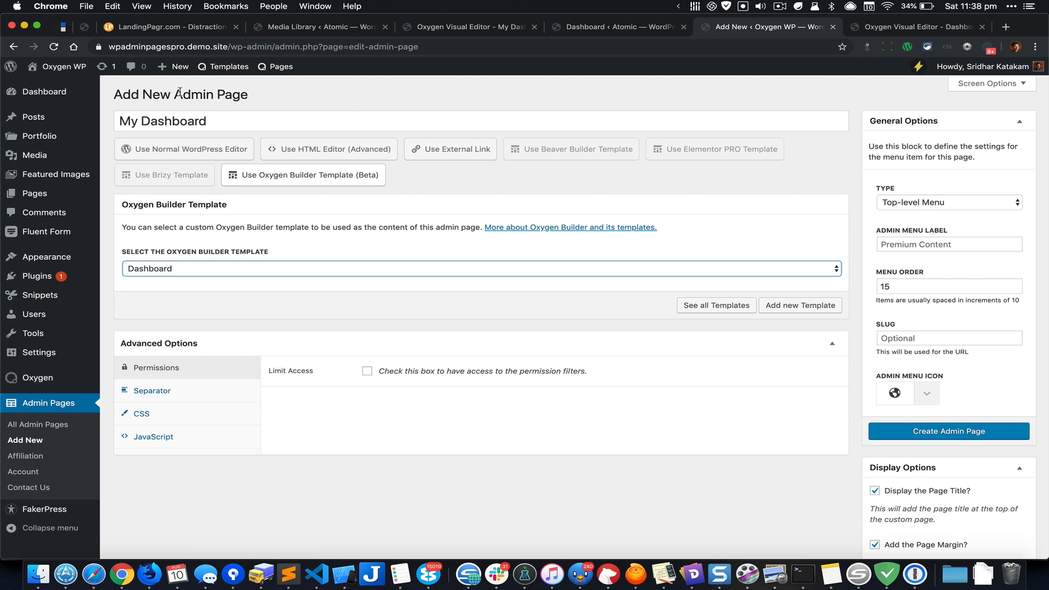
# Set the type to Replace Existing Page, keeping Dashboard with Replace All Content, and enter "Dashboard" as the admin menu label.
pyautogui.click(924, 203)
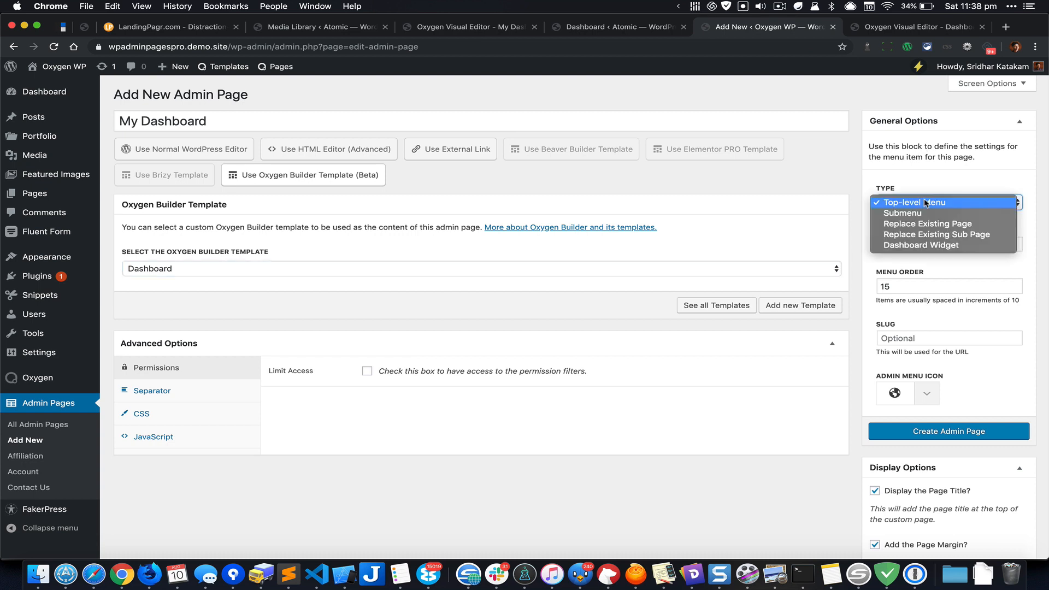
pyautogui.click(983, 225)
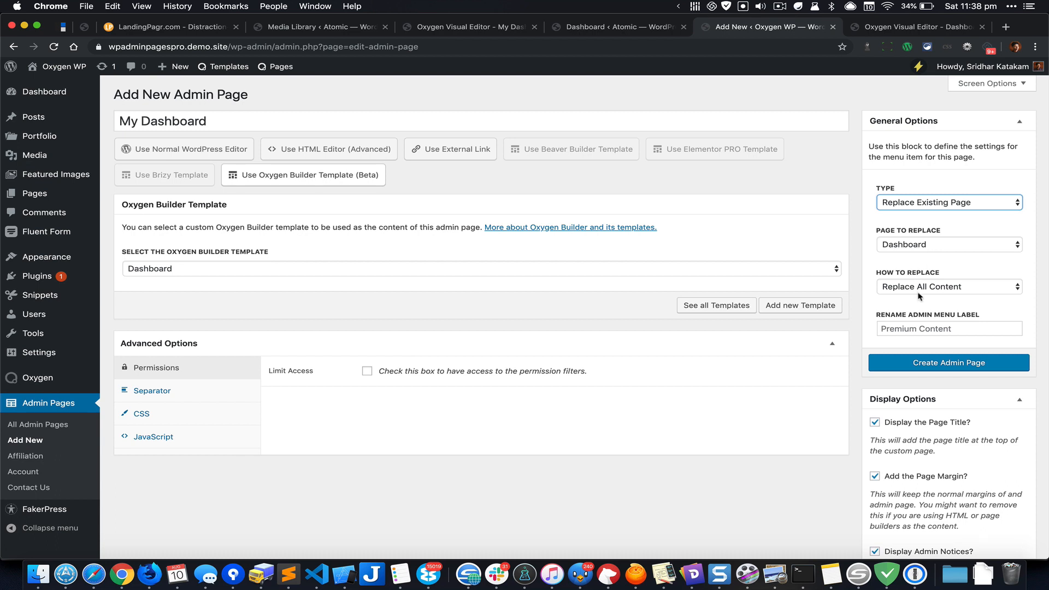
pyautogui.click(955, 289)
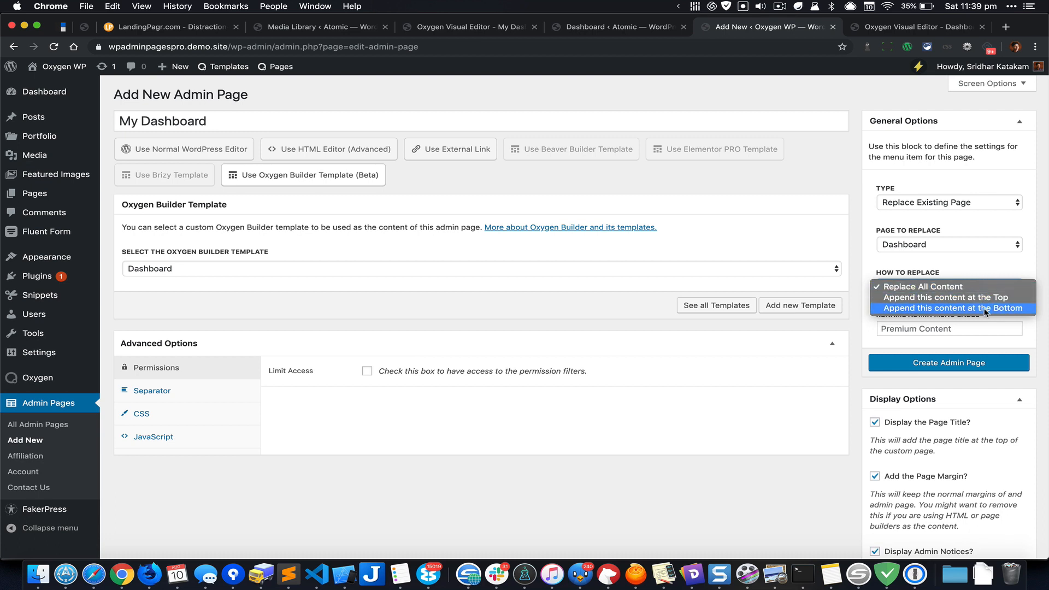
pyautogui.click(987, 268)
pyautogui.click(975, 249)
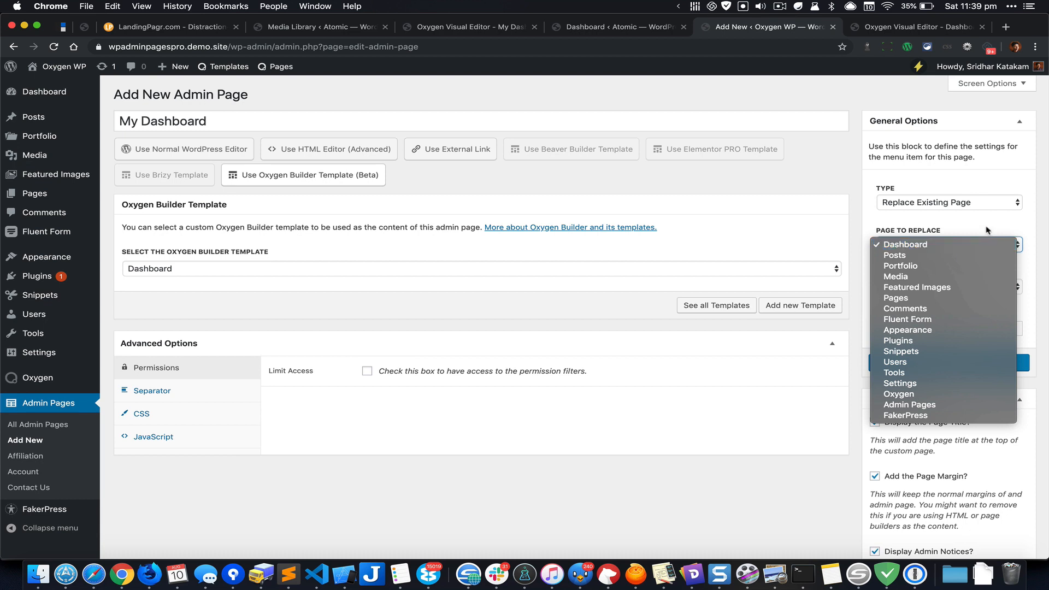
pyautogui.click(989, 231)
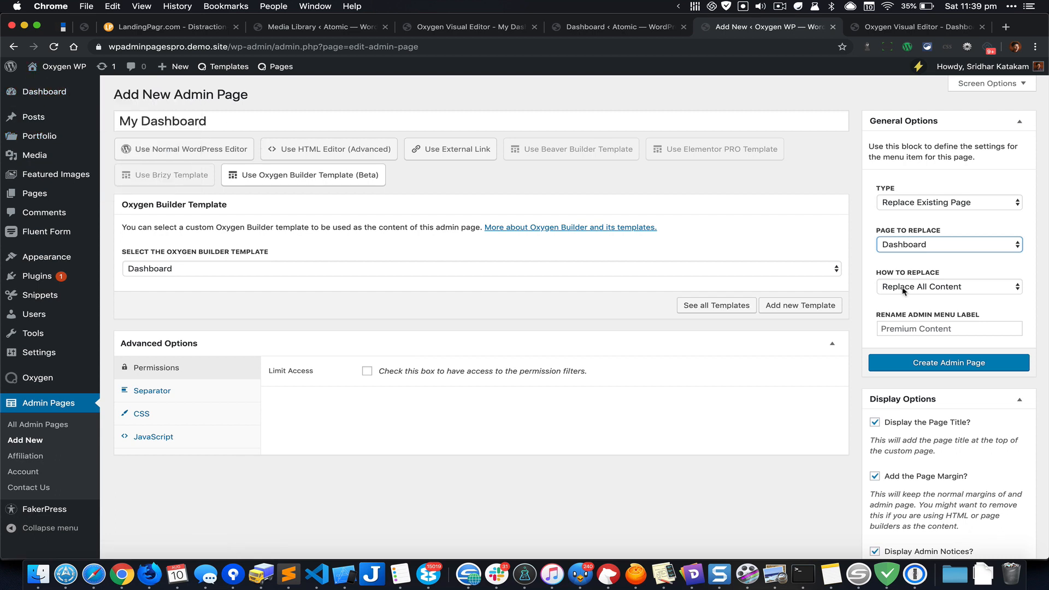
pyautogui.click(948, 326)
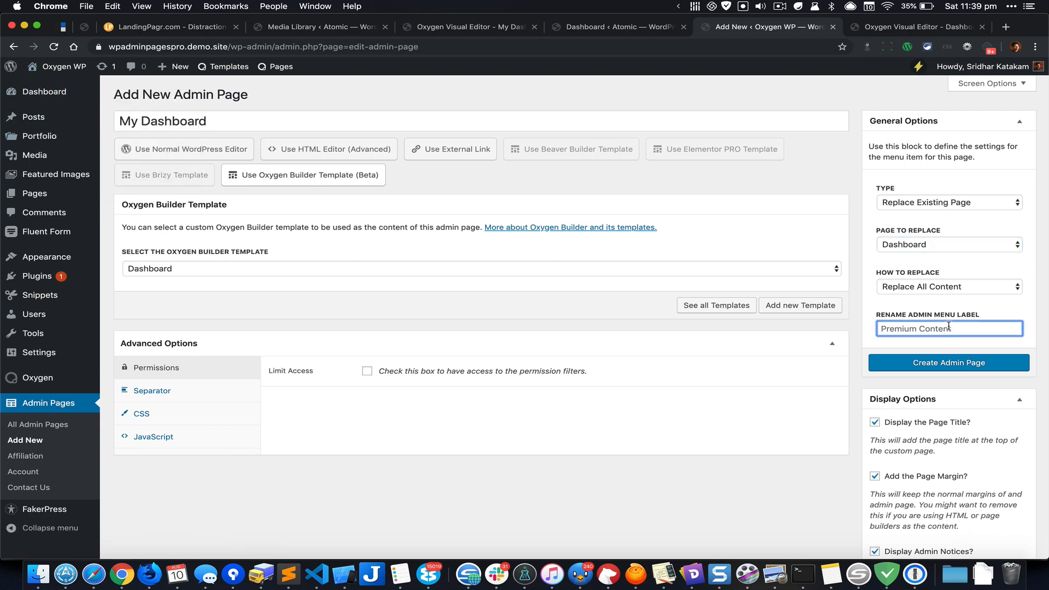
pyautogui.write('Dashboard')
# Disable displaying the page title and create the admin page.
pyautogui.scroll(-1, 975, 382)
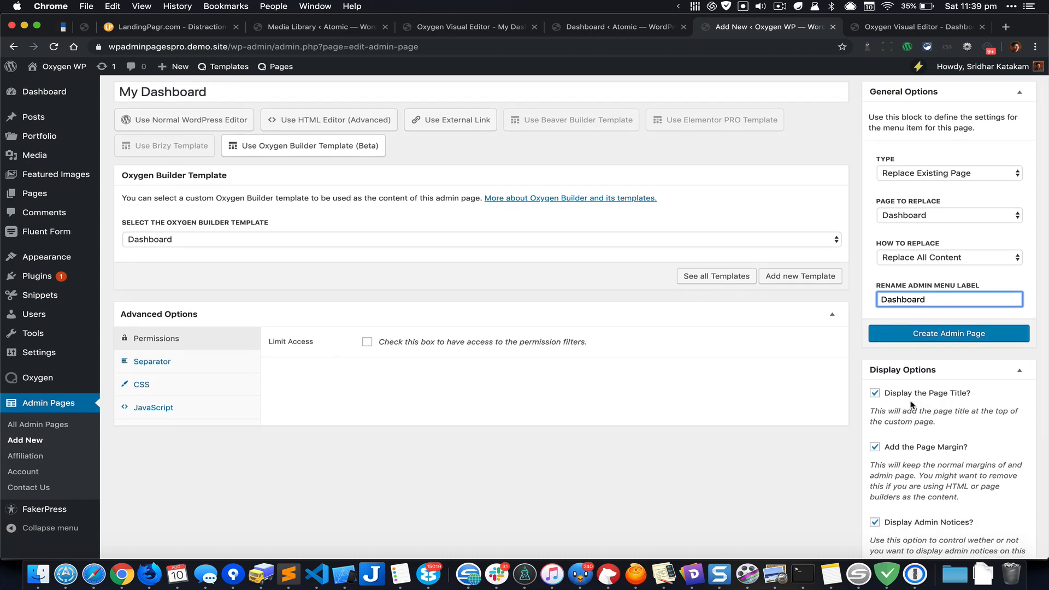
pyautogui.click(874, 394)
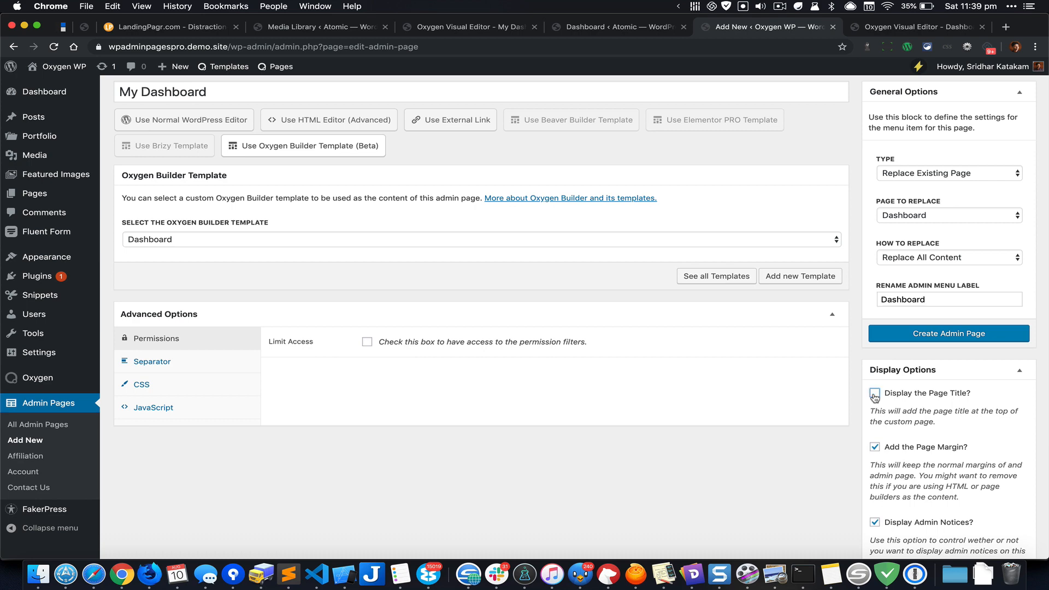
pyautogui.scroll(-1, 906, 434)
pyautogui.scroll(-1, 909, 436)
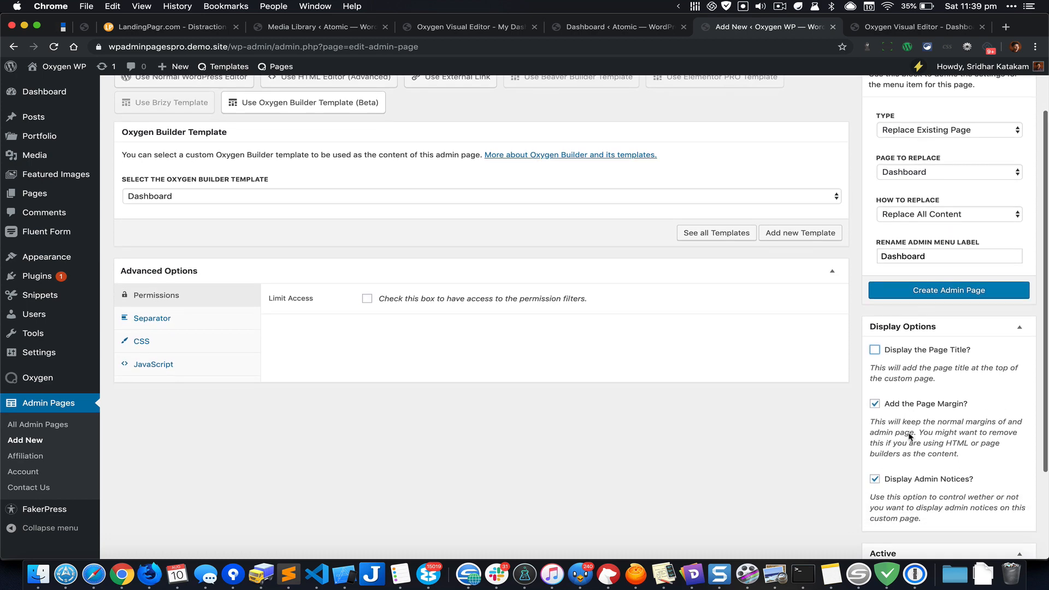
pyautogui.scroll(-2, 909, 436)
pyautogui.scroll(4, 909, 434)
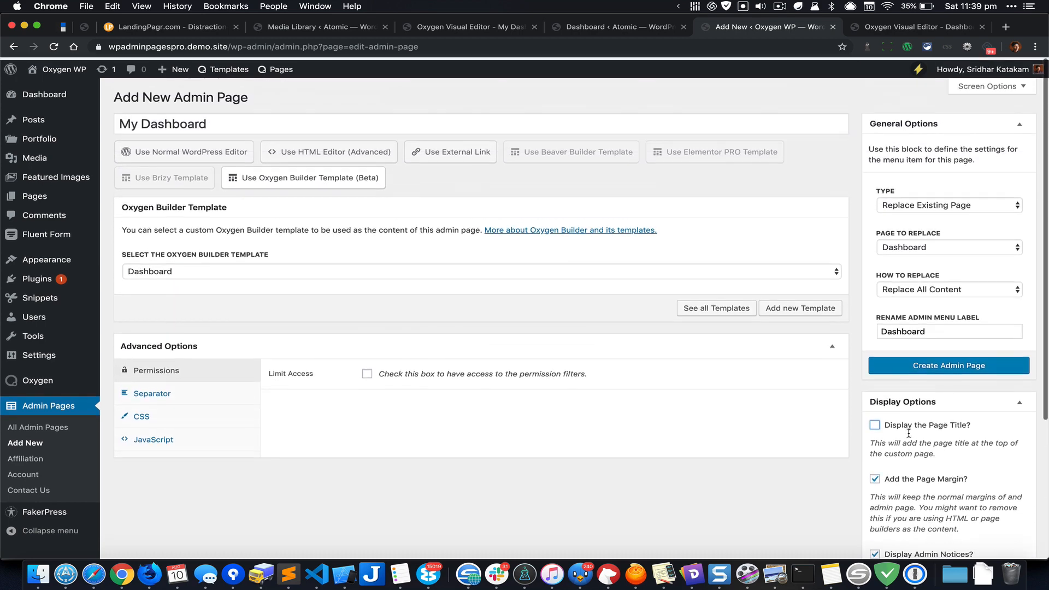
pyautogui.click(955, 367)
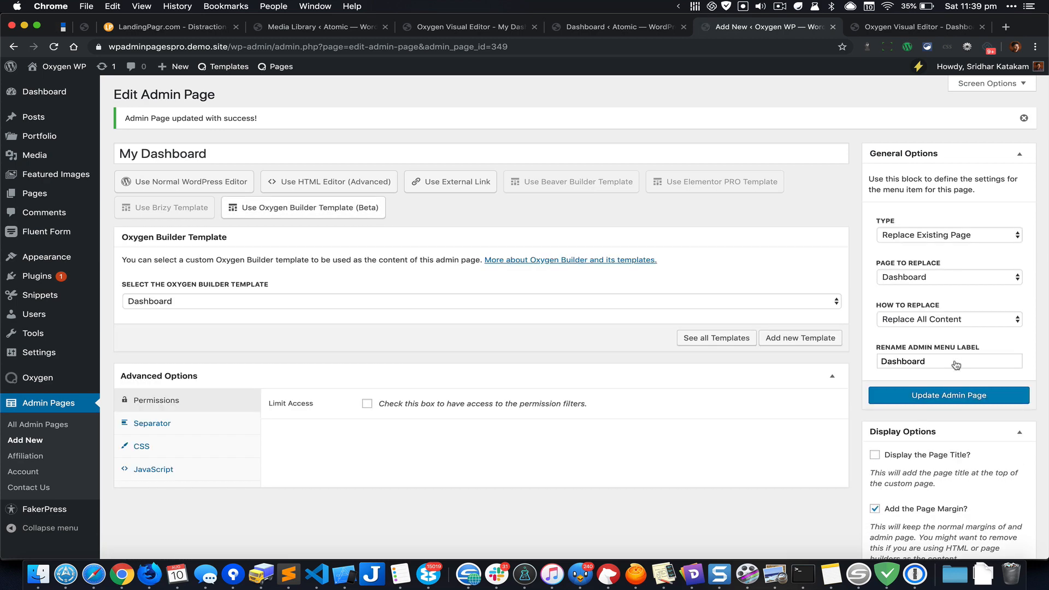
# Open the WordPress dashboard and look through the custom content that replaces it.
pyautogui.click(59, 93)
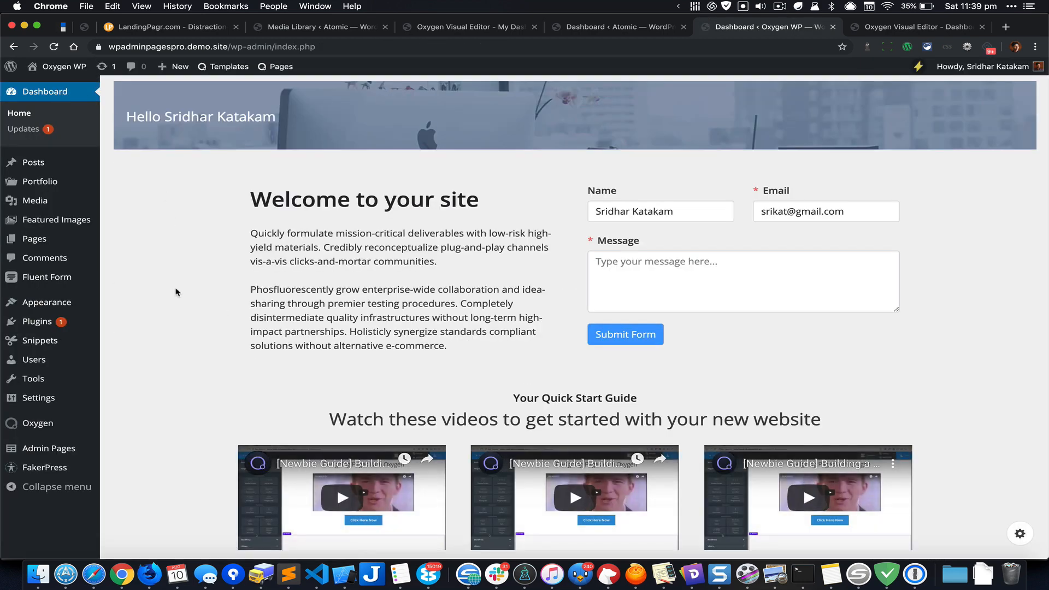
pyautogui.scroll(-2, 177, 292)
pyautogui.scroll(2, 177, 293)
# Edit the My Dashboard admin page to remove its page margin, update it and reopen the dashboard.
pyautogui.moveTo(71, 448)
pyautogui.click(121, 450)
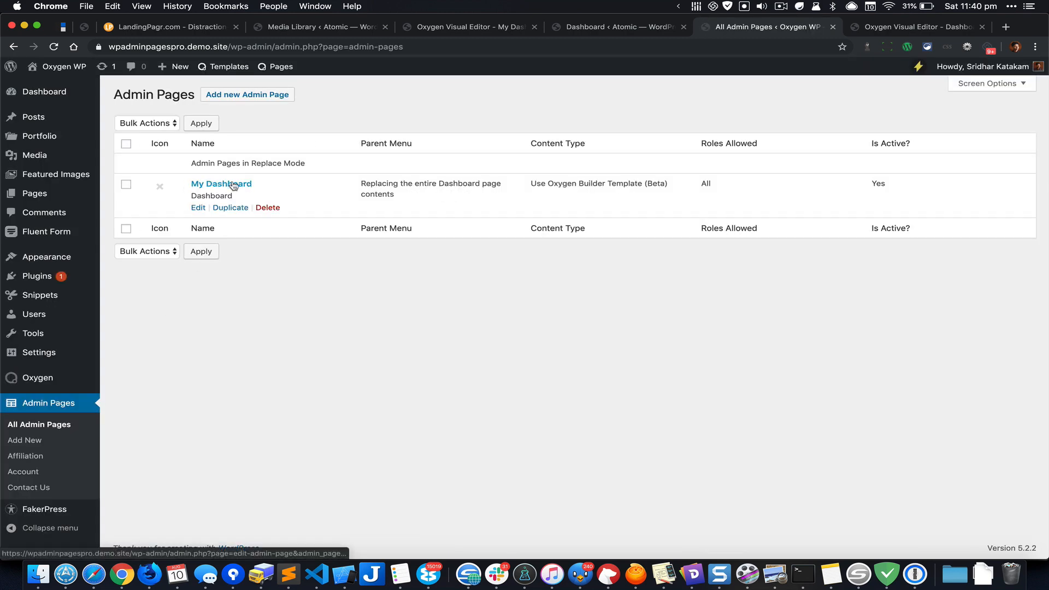
pyautogui.click(233, 184)
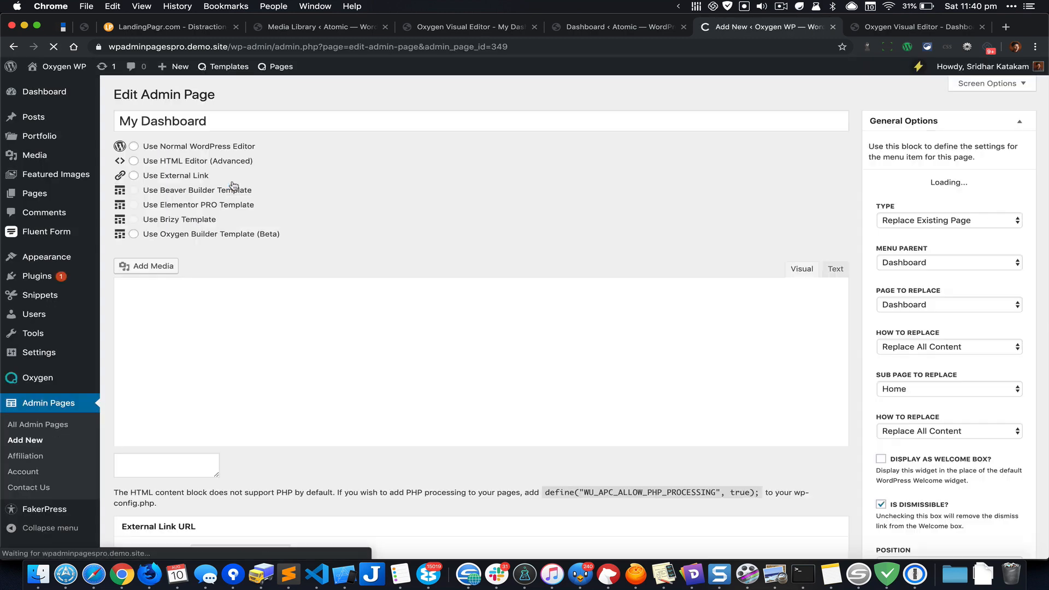
pyautogui.scroll(-2, 904, 343)
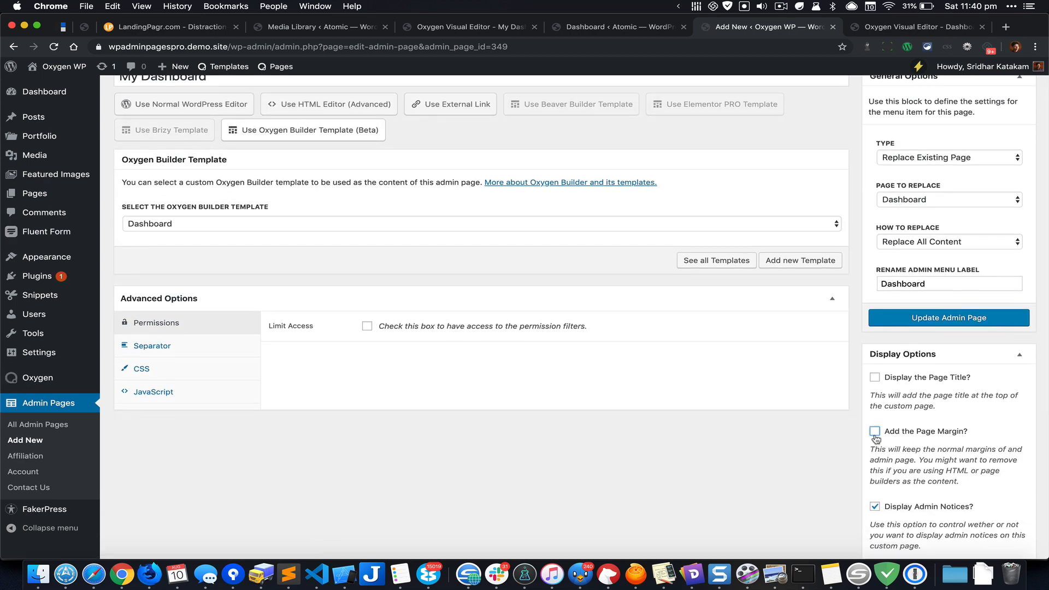
pyautogui.click(960, 327)
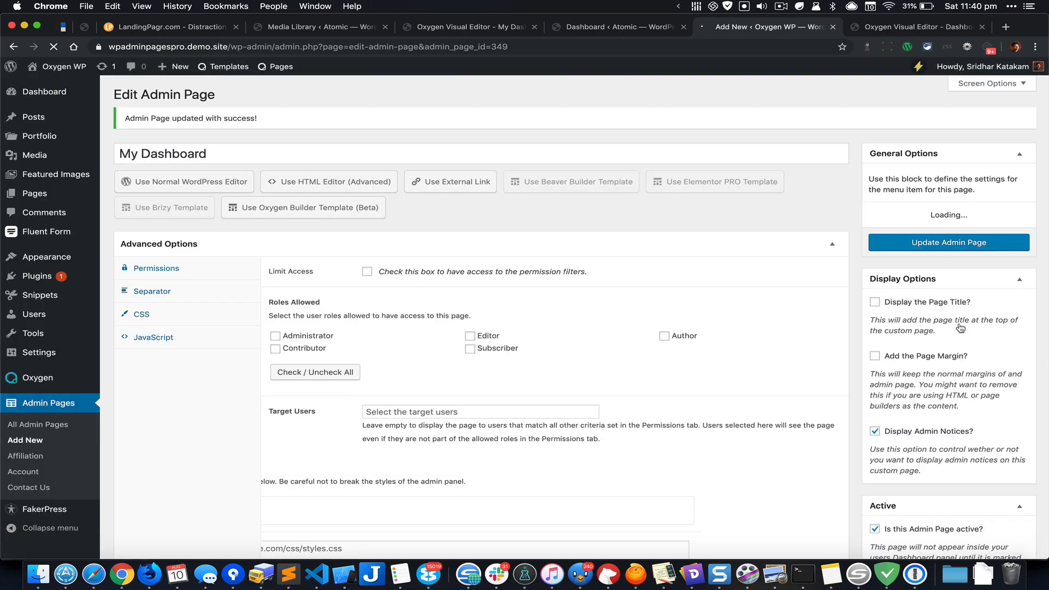
pyautogui.click(58, 97)
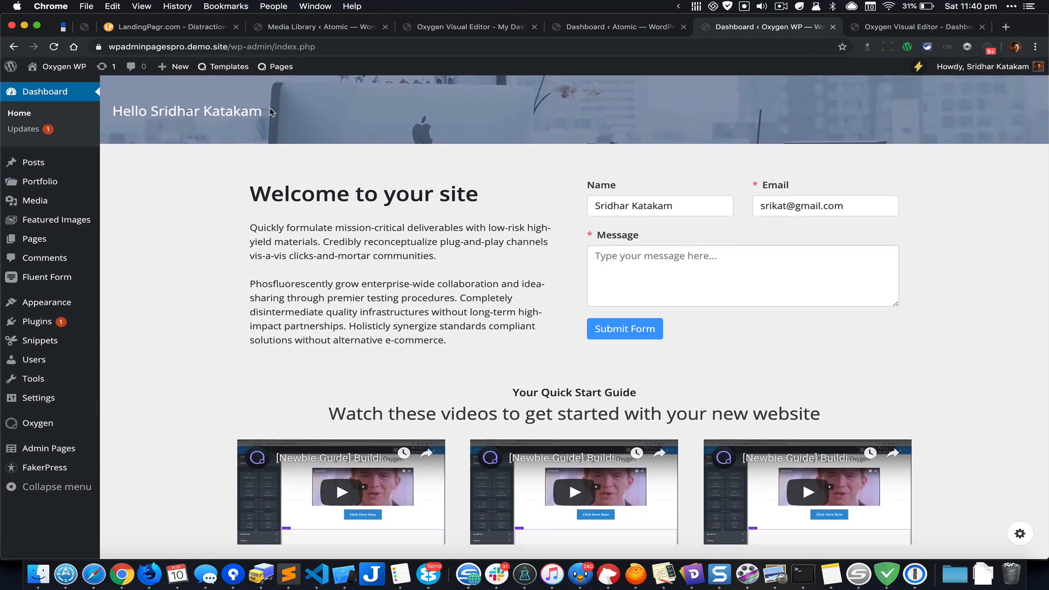
# In the Oxygen editor, set the banner section's top and bottom container padding to 75 px and save the template.
pyautogui.click(853, 32)
pyautogui.click(745, 93)
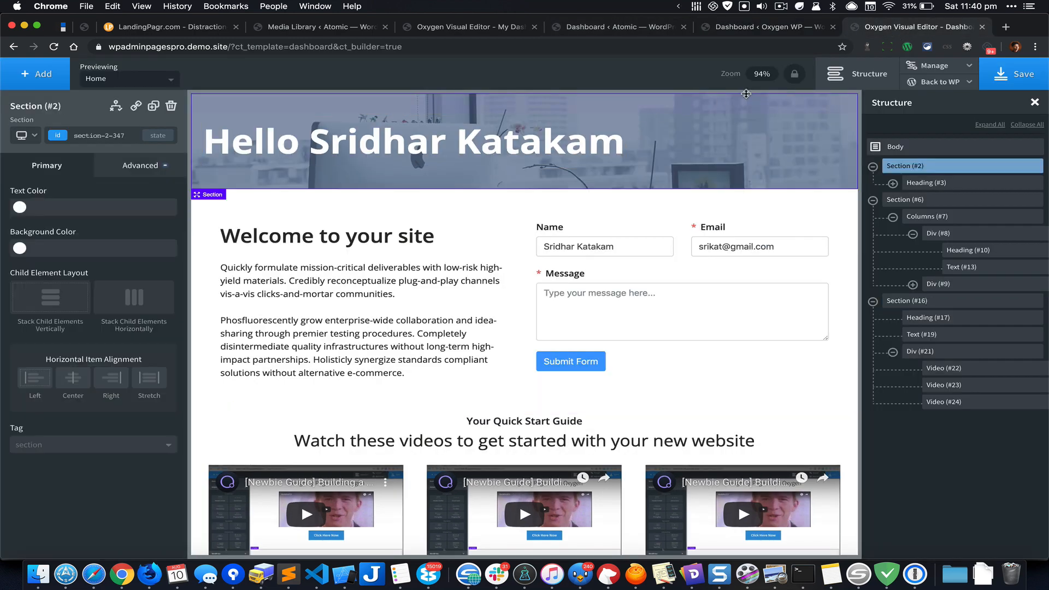
pyautogui.click(147, 173)
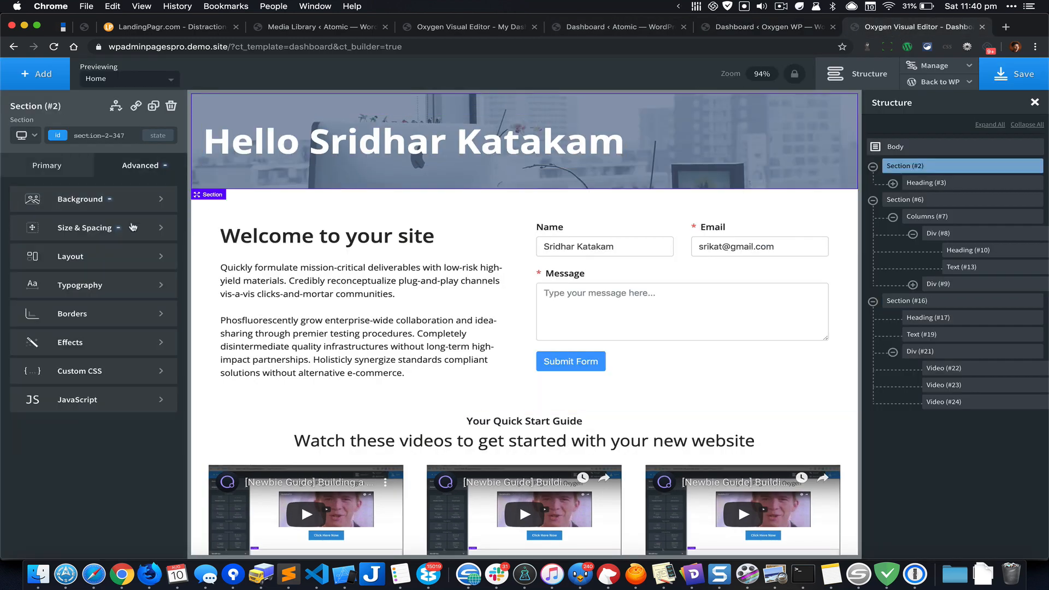
pyautogui.click(132, 227)
pyautogui.doubleClick(88, 232)
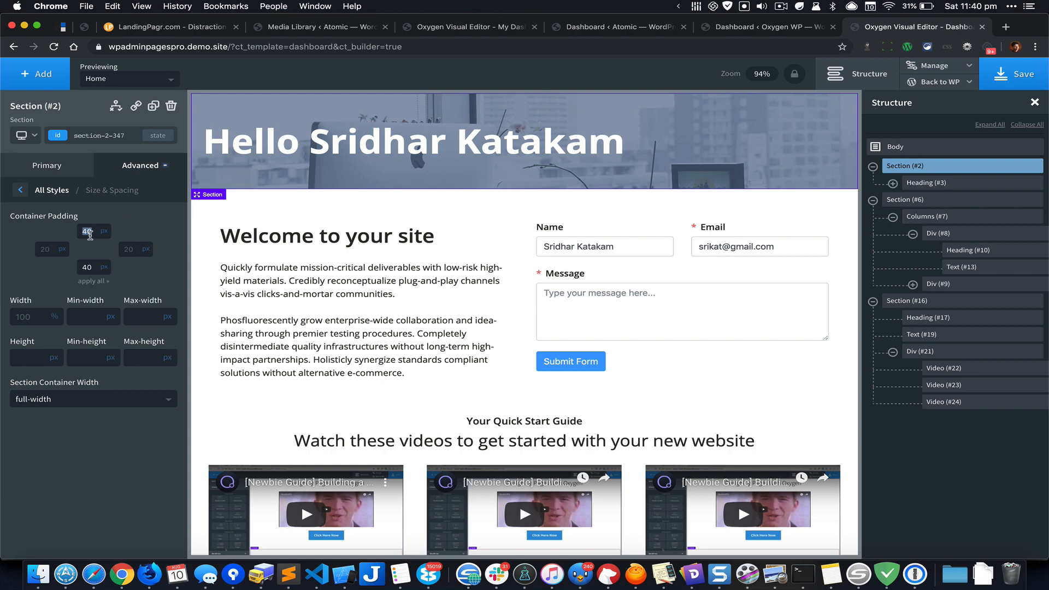
pyautogui.write('75')
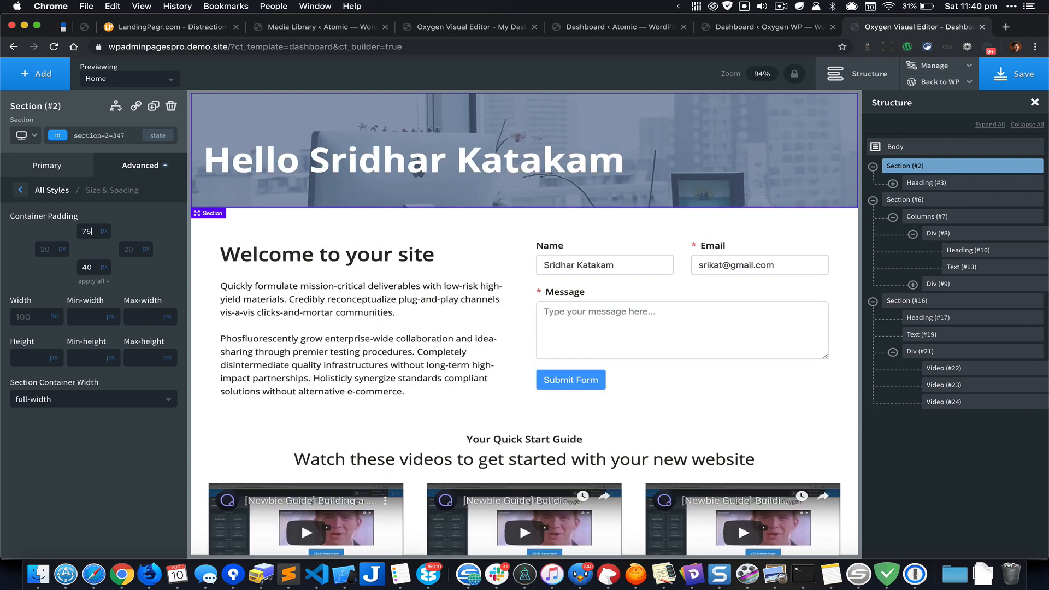
pyautogui.press('Tab')
pyautogui.press('Tab')
pyautogui.press('Tab')
pyautogui.write('75')
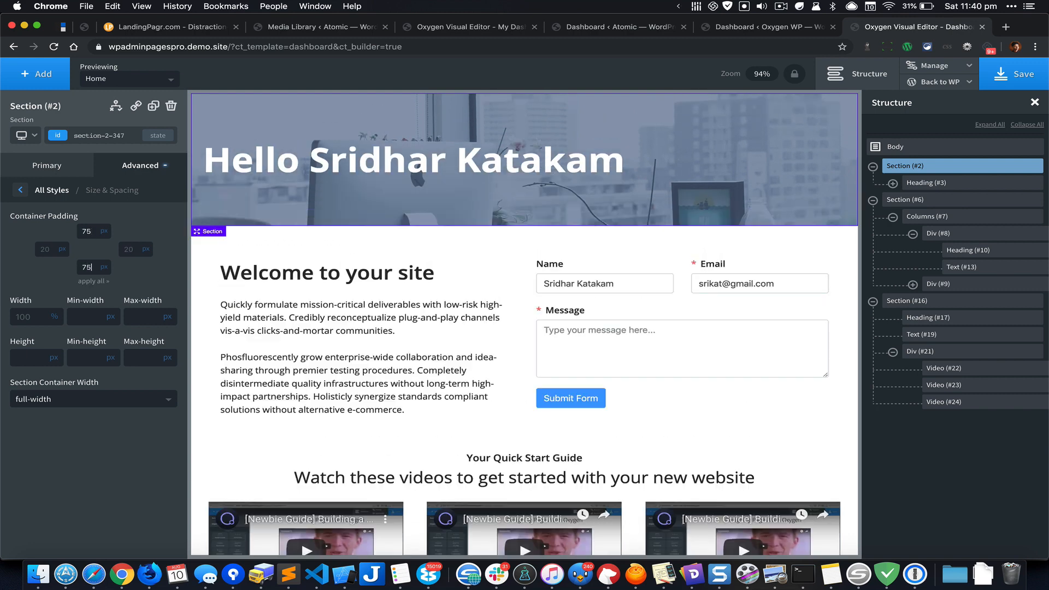
pyautogui.click(1010, 75)
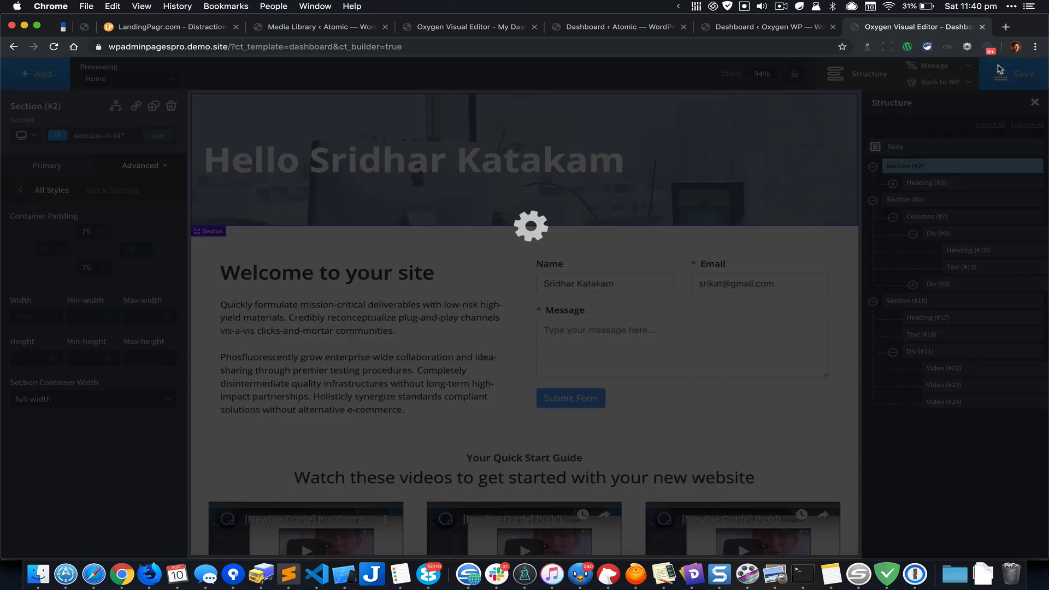
# Reload the WordPress dashboard, save the Oxygen template once more and reload the dashboard again to check the banner.
pyautogui.click(801, 29)
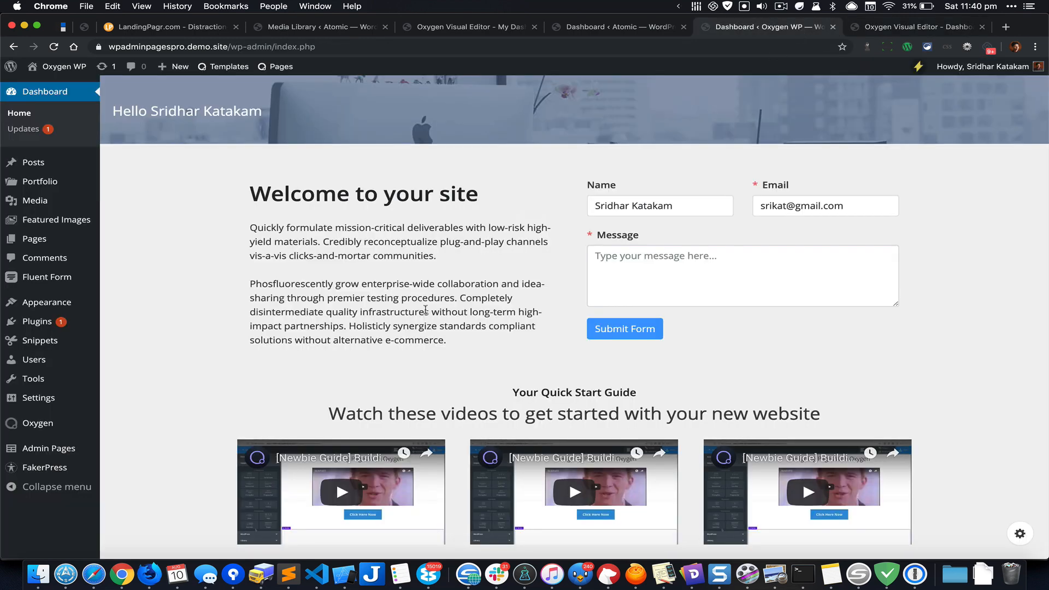
pyautogui.press('super+r')
pyautogui.moveTo(892, 34); pyautogui.dragTo(816, 33)
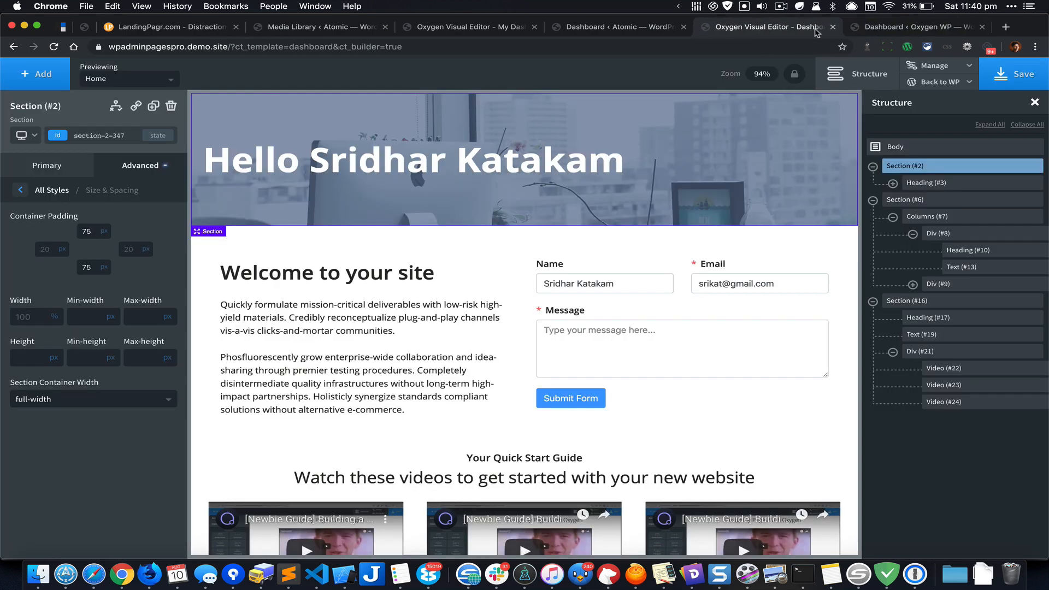
pyautogui.click(1013, 81)
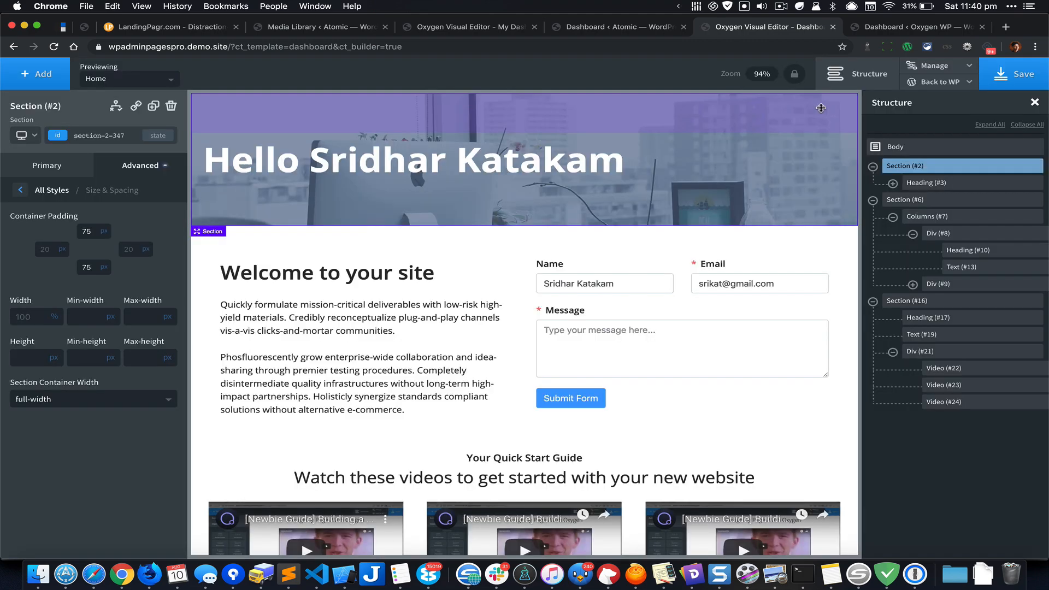
pyautogui.click(918, 27)
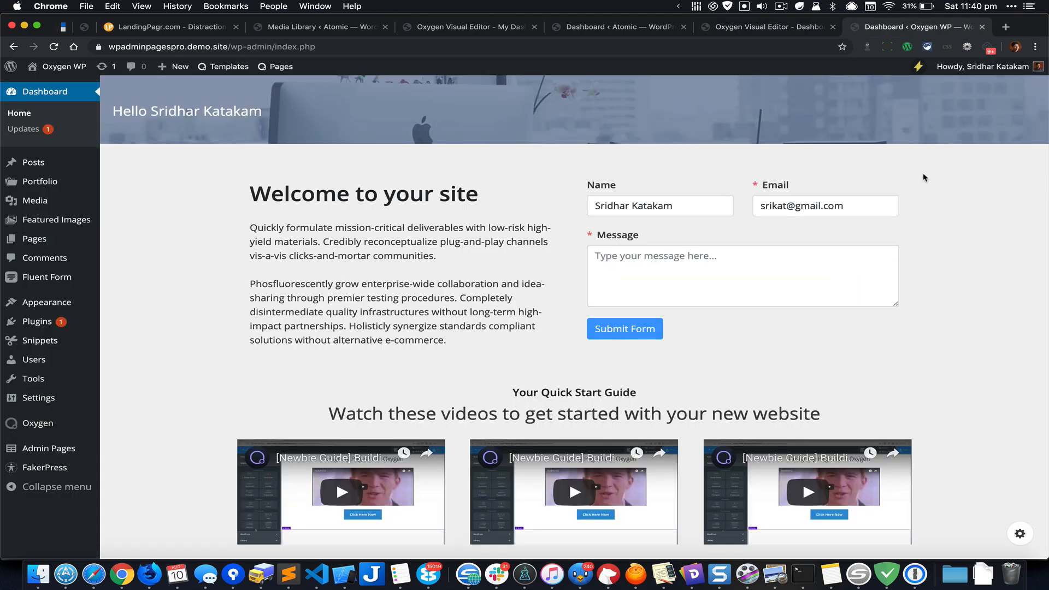
pyautogui.press('super+r')
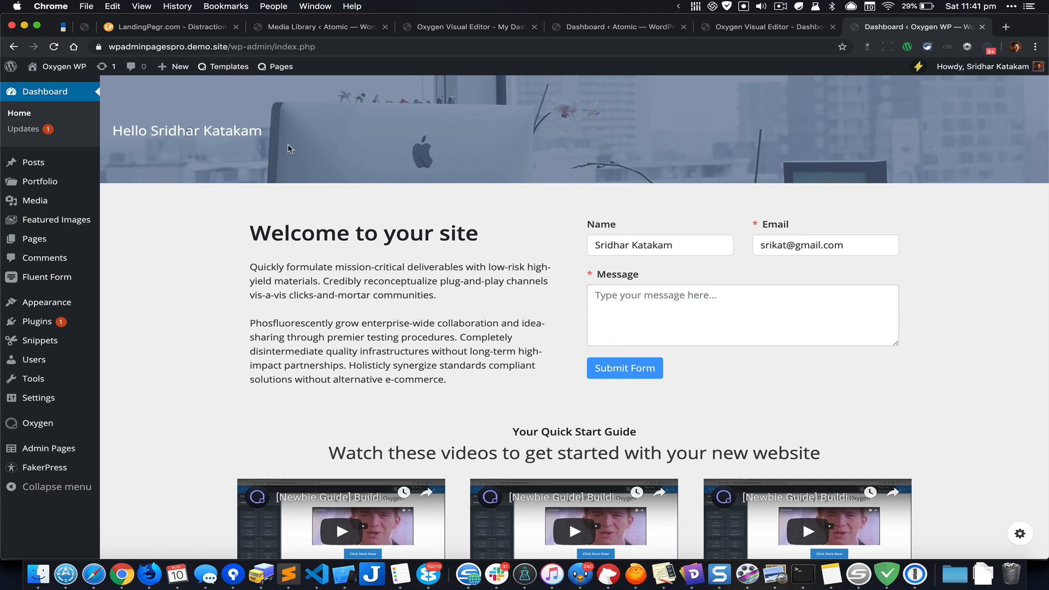
# In the Oxygen editor, set the banner greeting heading's font size to 46 px after comparing it with the live dashboard.
pyautogui.click(787, 29)
pyautogui.click(948, 186)
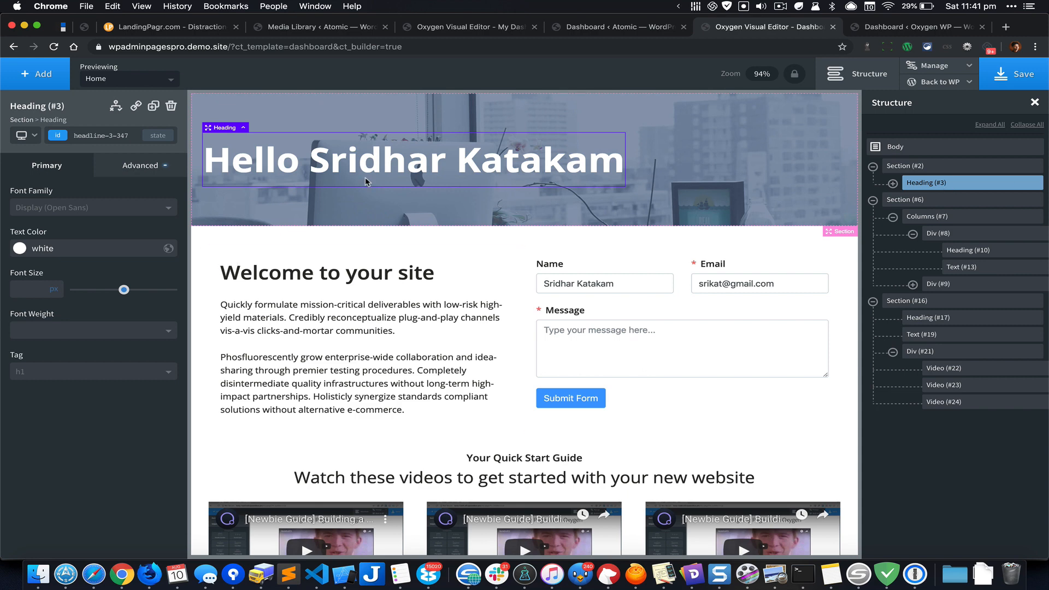
pyautogui.click(904, 27)
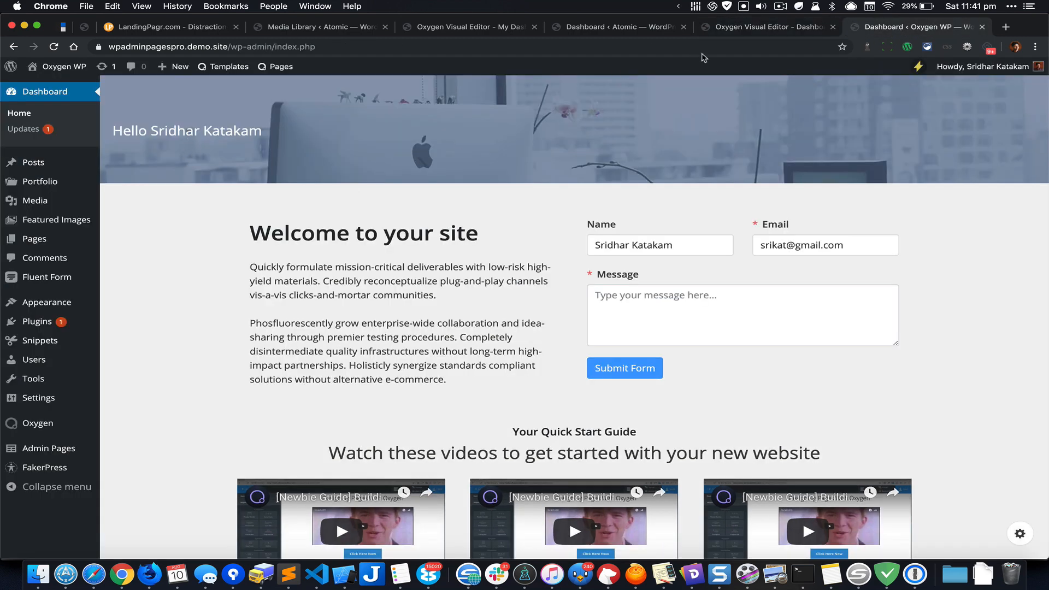
pyautogui.click(786, 30)
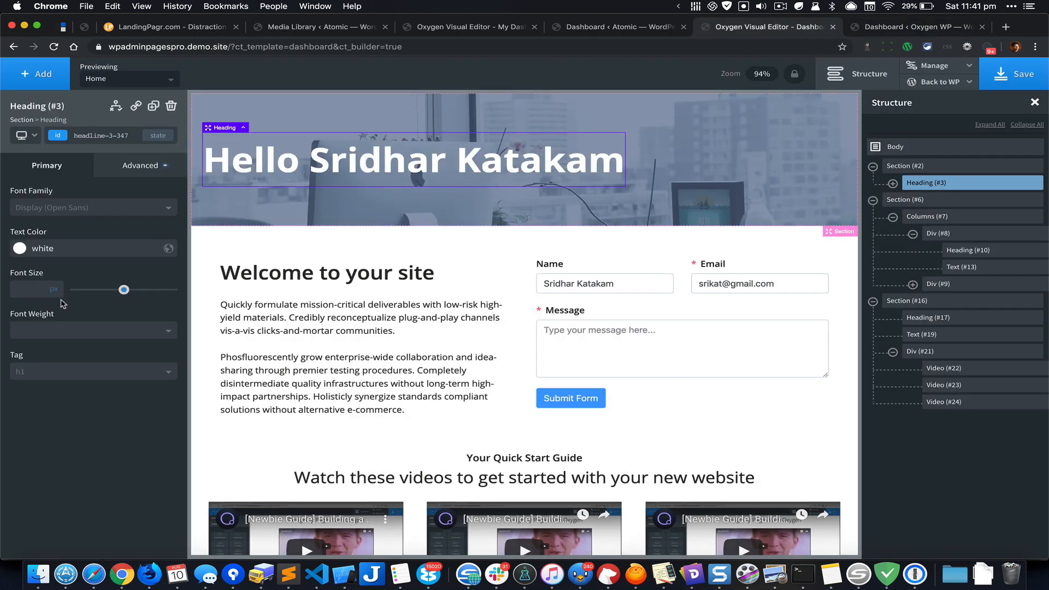
pyautogui.moveTo(124, 289); pyautogui.dragTo(119, 290)
pyautogui.doubleClick(28, 287)
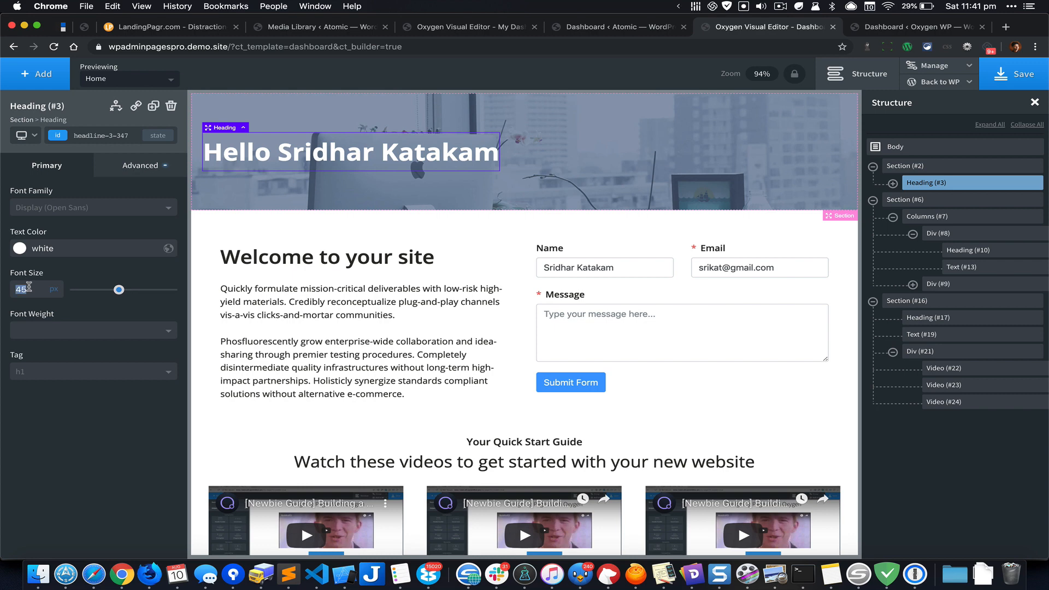
pyautogui.write('46')
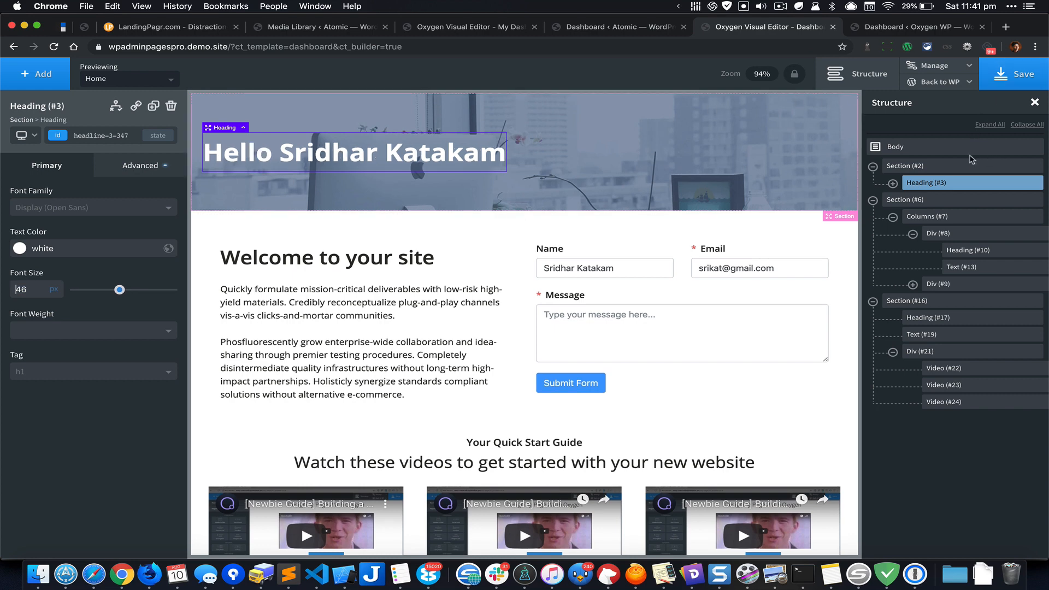
# Set the banner section's container width to page width and save the template.
pyautogui.click(957, 165)
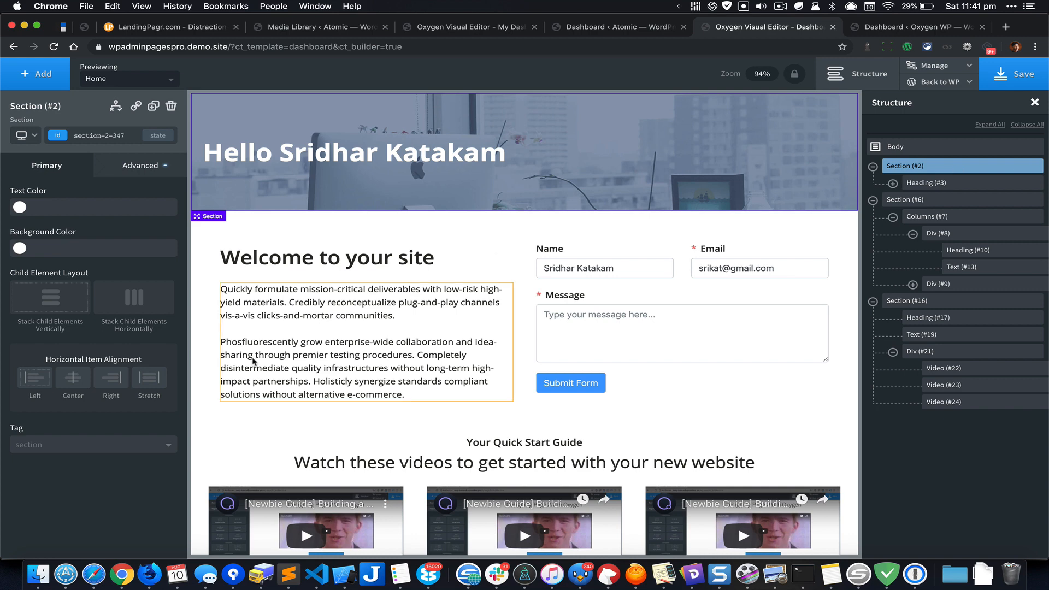
pyautogui.click(153, 168)
pyautogui.click(125, 230)
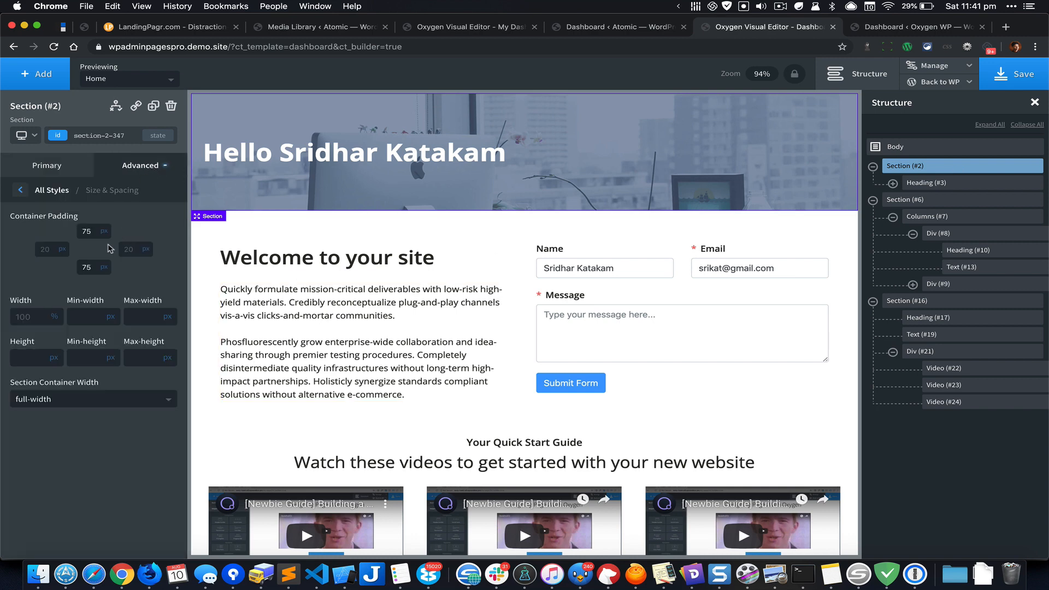
pyautogui.click(67, 399)
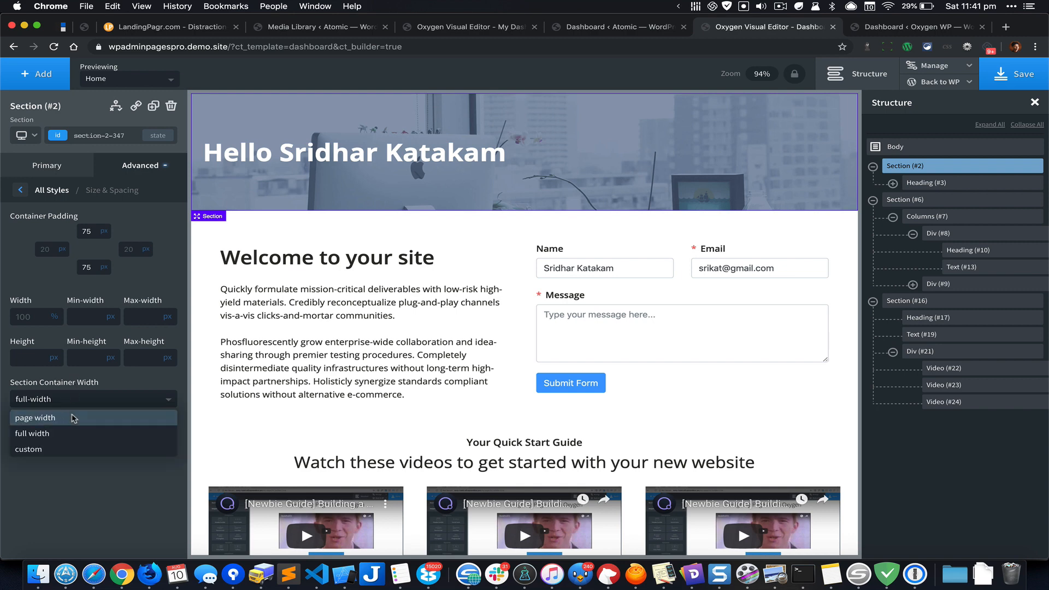
pyautogui.click(73, 418)
pyautogui.click(1013, 74)
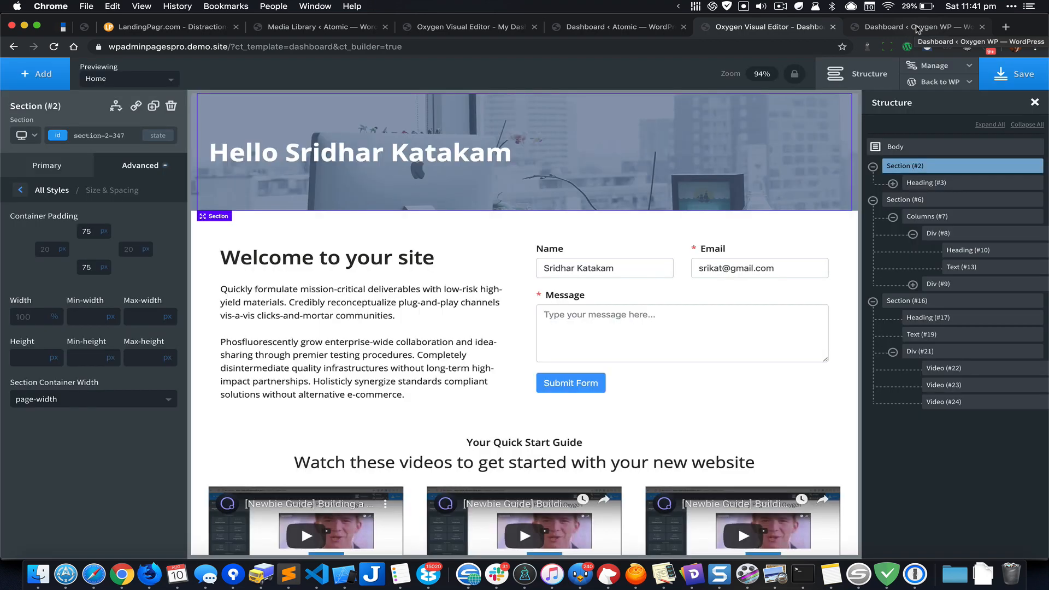
# Reload the WordPress dashboard and look over the banner heading's size and alignment and the content below it.
pyautogui.click(917, 29)
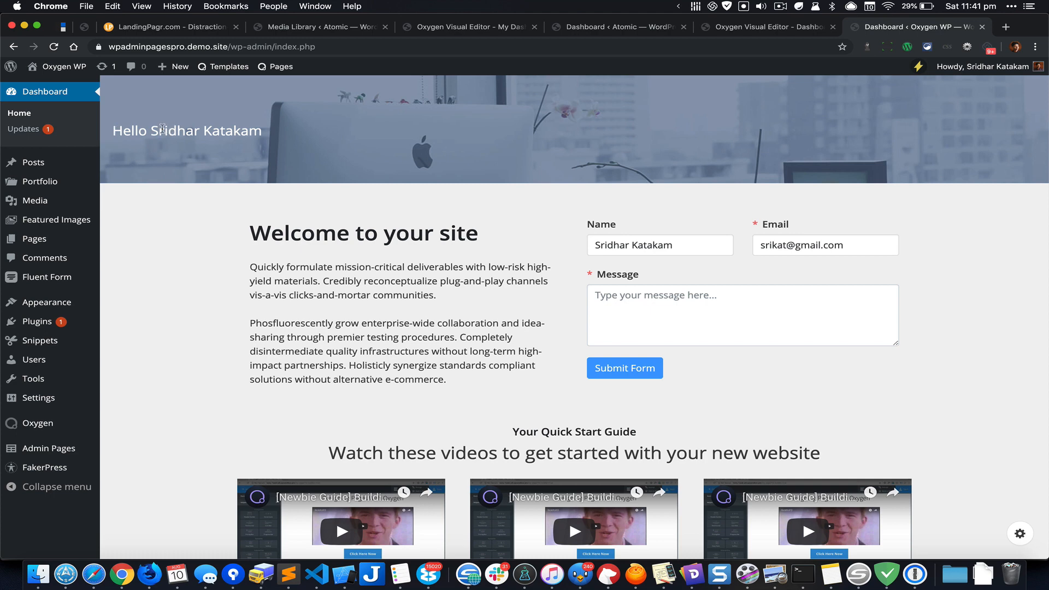
pyautogui.press('super+r')
pyautogui.press('super+r')
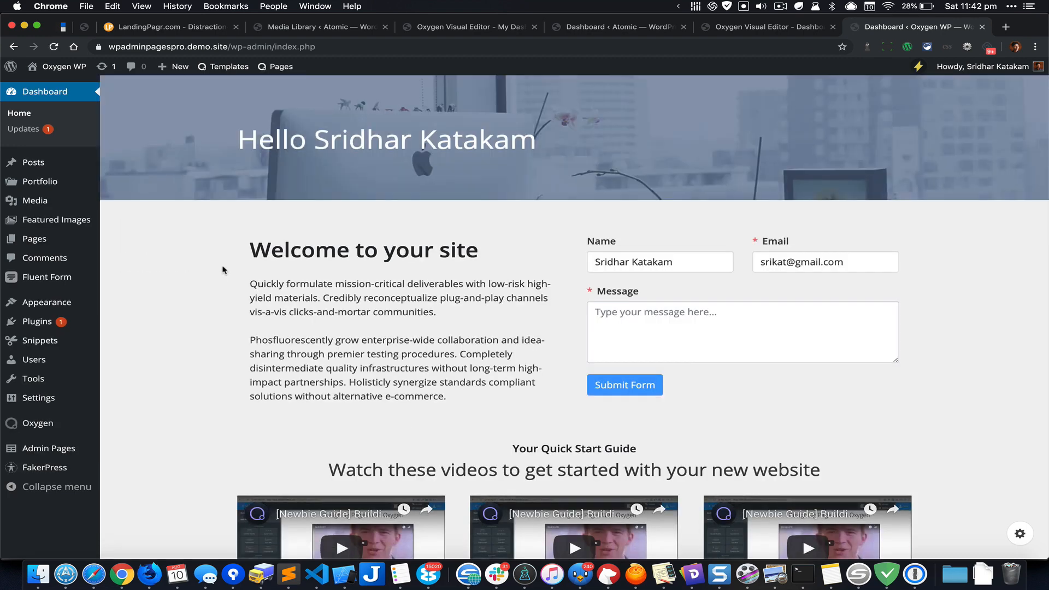
pyautogui.scroll(-3, 222, 268)
pyautogui.scroll(3, 222, 269)
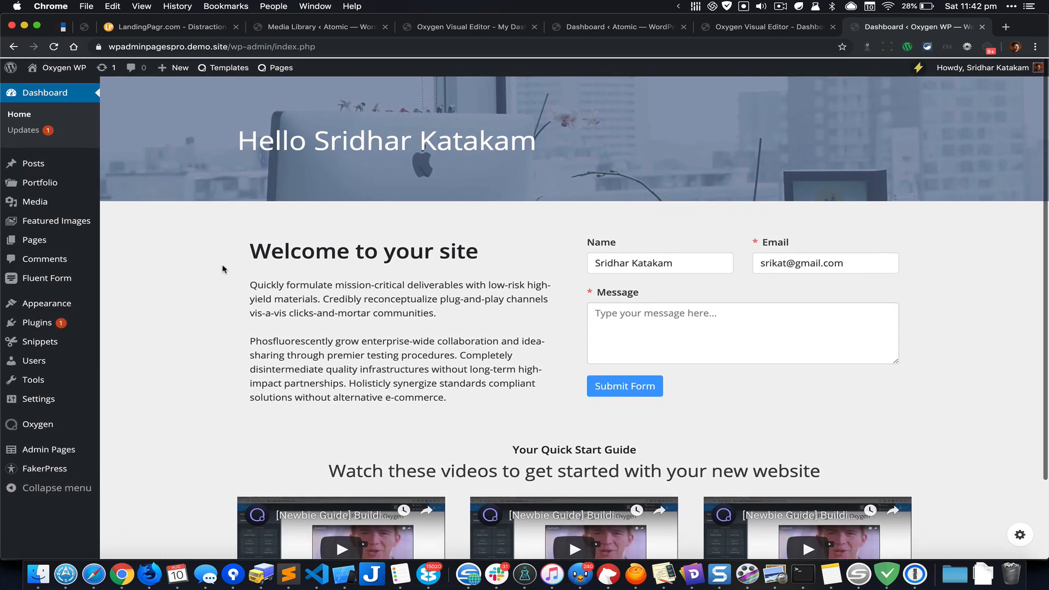
pyautogui.scroll(-3, 223, 268)
pyautogui.scroll(3, 222, 269)
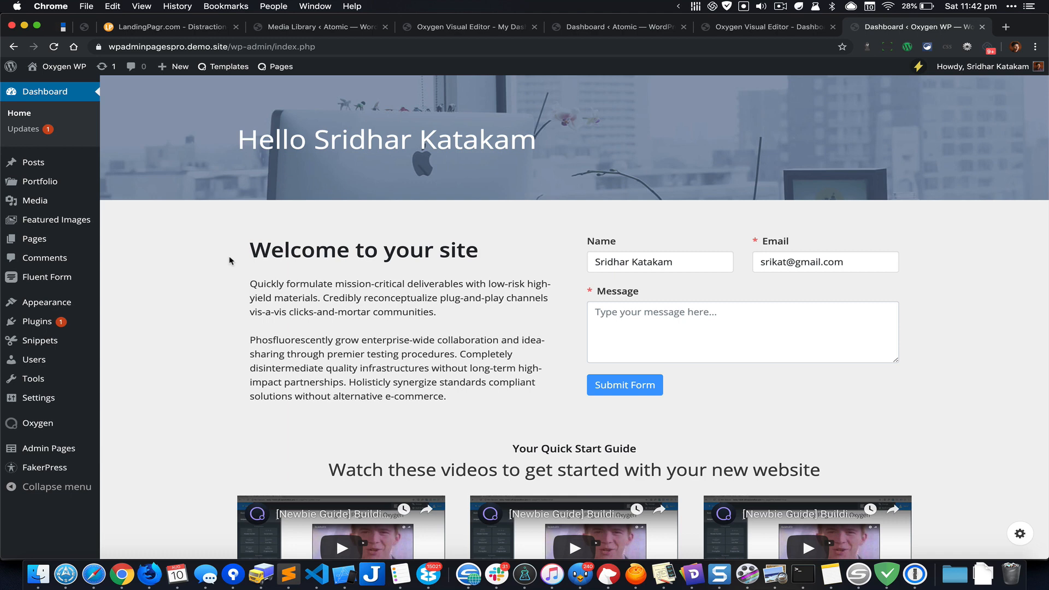
pyautogui.scroll(-3, 229, 260)
pyautogui.scroll(3, 230, 260)
# Switch to Bear and read the list of problems in the WP Admin Pages PRO note.
pyautogui.press('super+Tab')
pyautogui.press('Tab')
pyautogui.press('Tab')
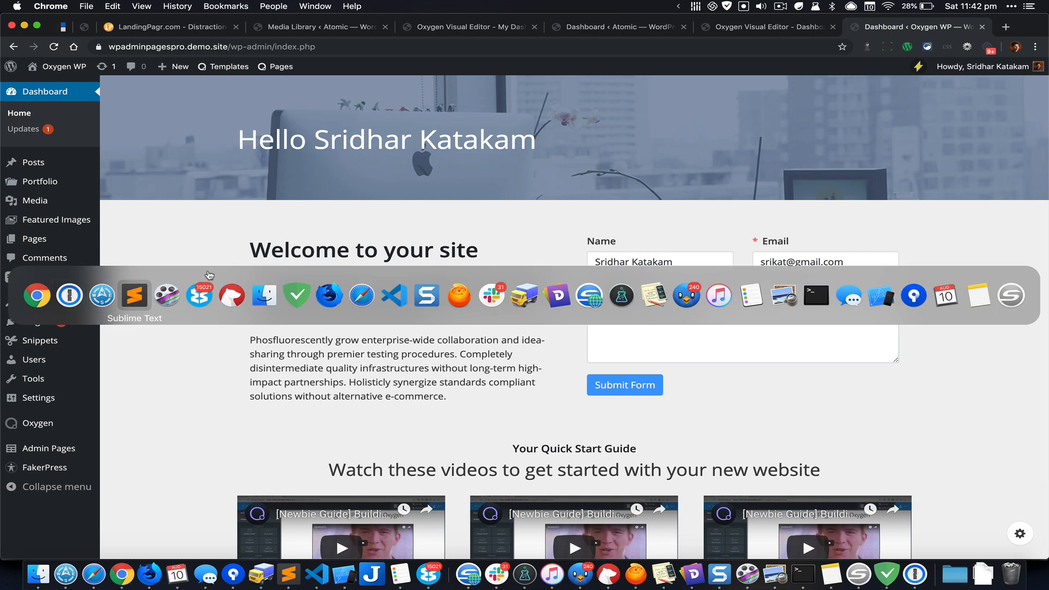
pyautogui.press('Tab')
pyautogui.press('Tab')
pyautogui.press('Tab')
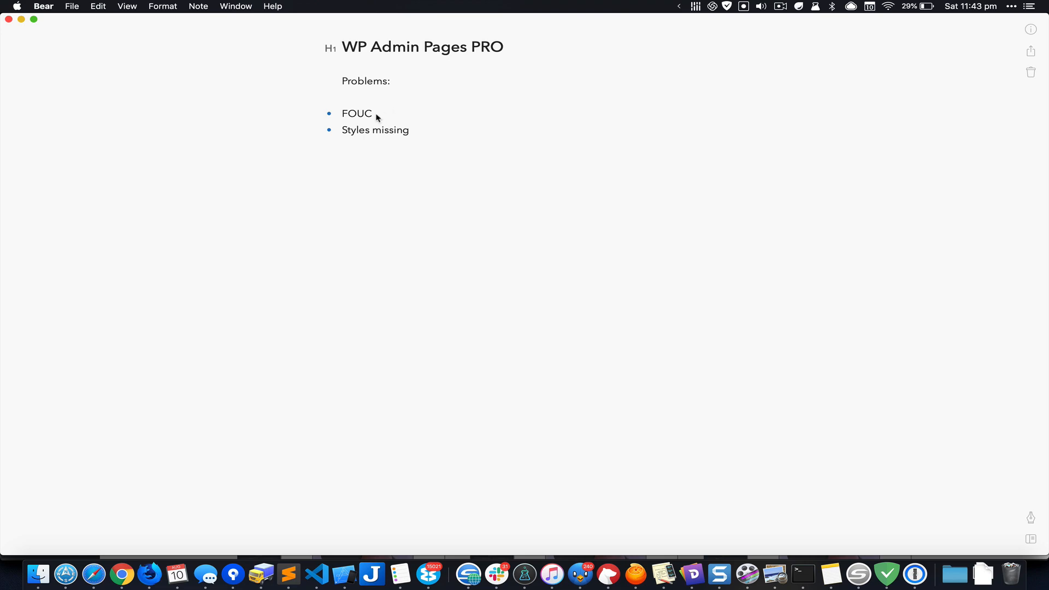
# Return to Chrome, reload the dashboard to check for the FOUC problem, and review the missing styles item in the Bear note.
pyautogui.press('super+Tab')
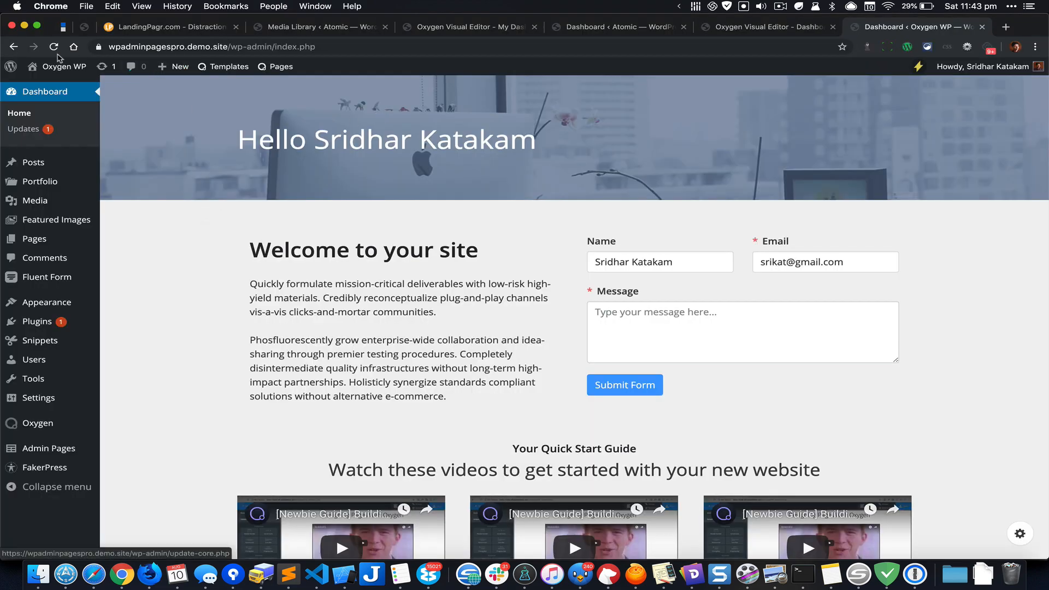
pyautogui.click(54, 47)
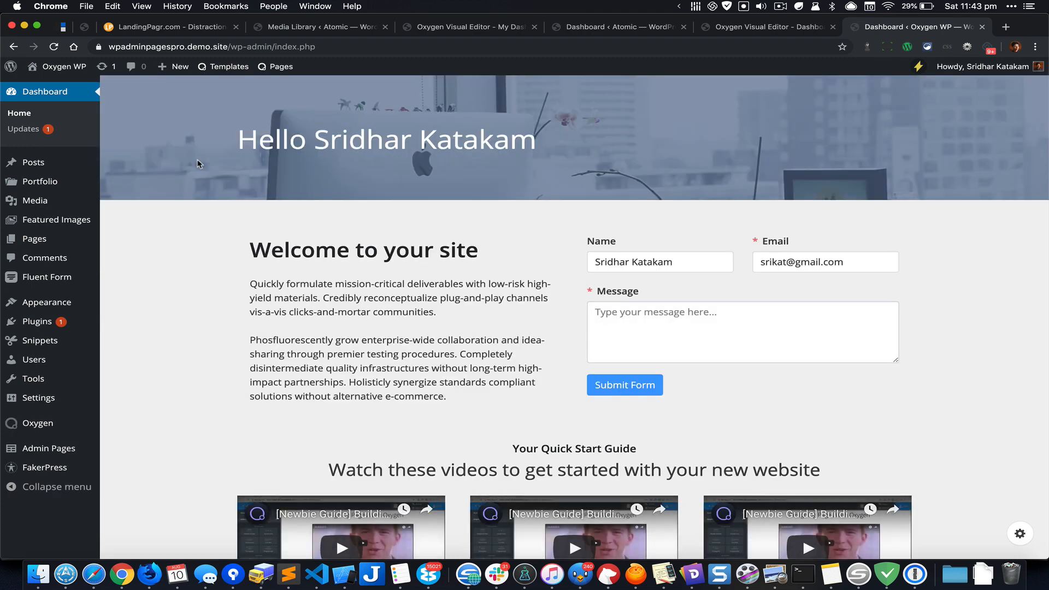
pyautogui.scroll(-3, 173, 289)
pyautogui.scroll(3, 173, 289)
pyautogui.press('super+Tab')
pyautogui.click(436, 133)
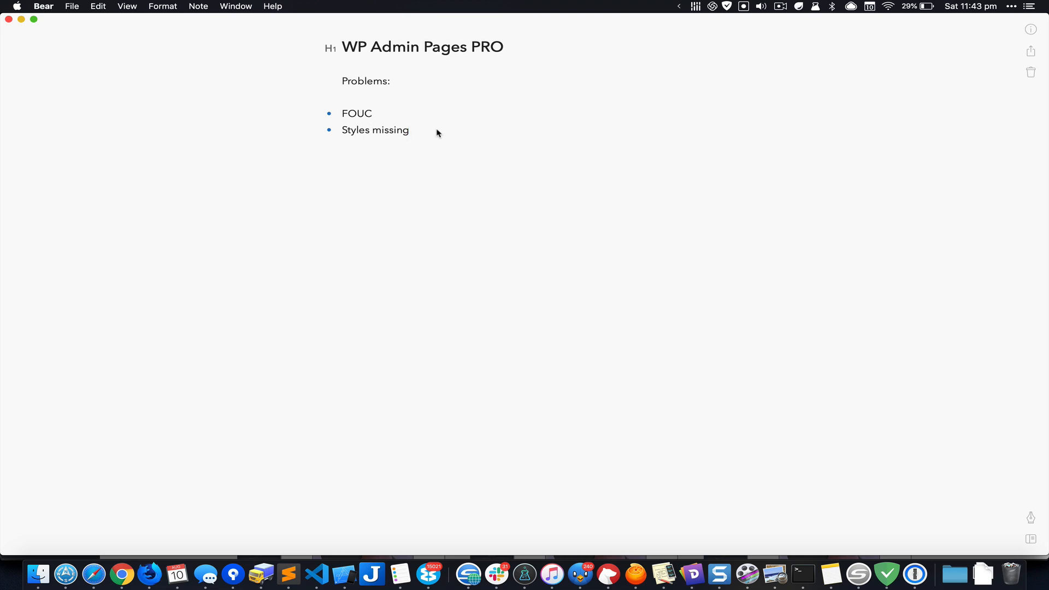
pyautogui.press('super+Tab')
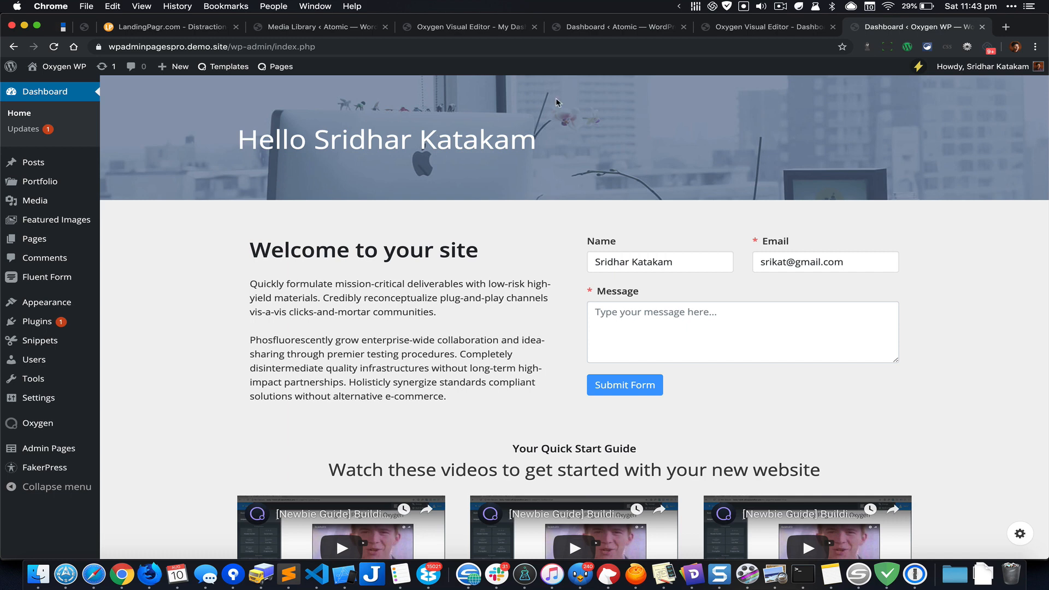
# In the Oxygen editor, clear the text color of the banner greeting heading.
pyautogui.click(778, 29)
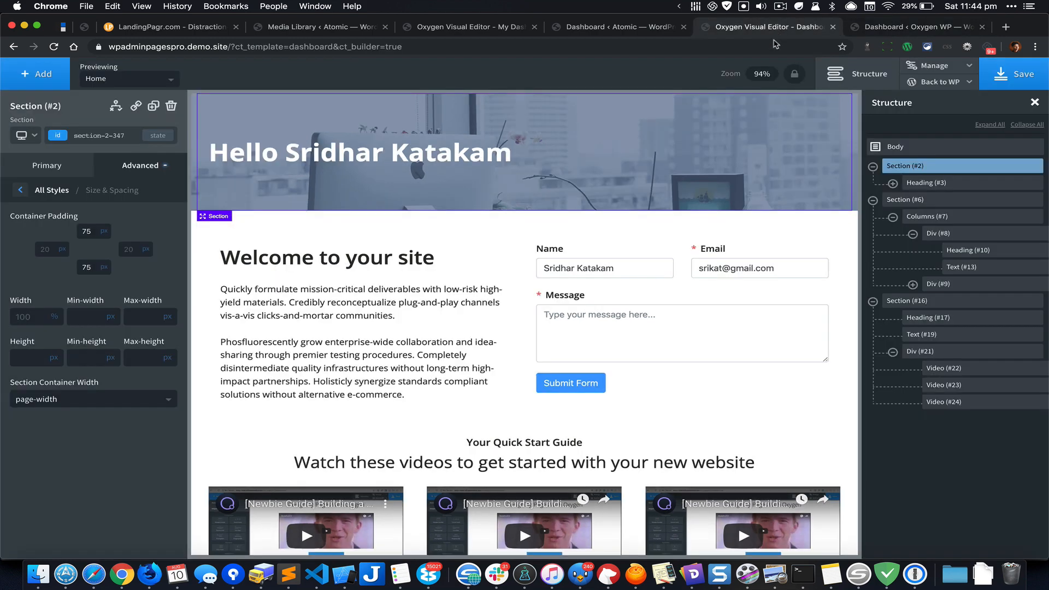
pyautogui.click(926, 184)
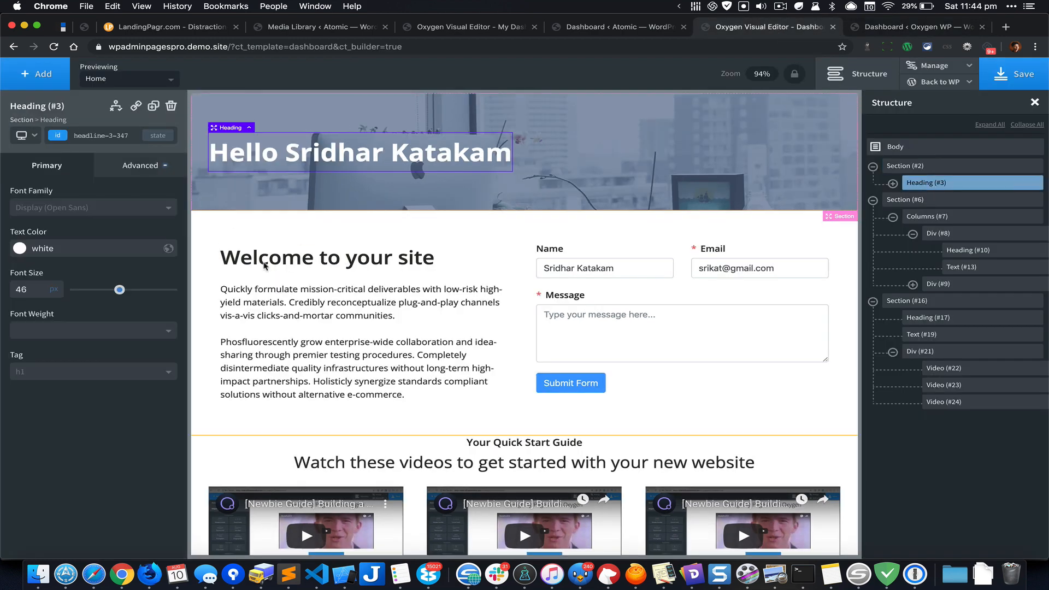
pyautogui.press('BackSpace')
pyautogui.press('BackSpace')
pyautogui.press('BackSpace')
pyautogui.press('BackSpace')
pyautogui.press('BackSpace')
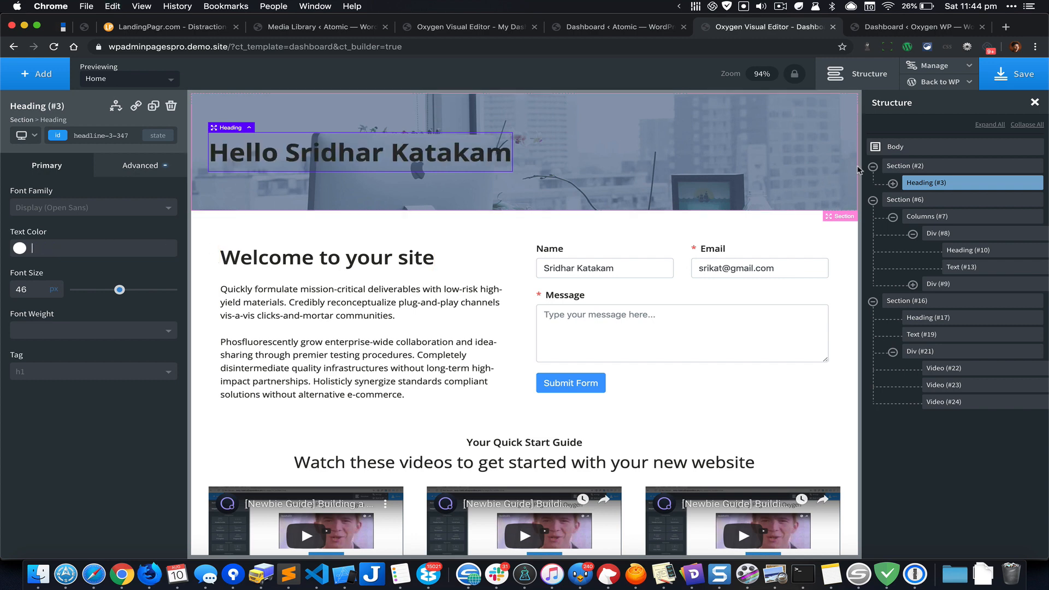
# Set the banner section's text color to white and save the template.
pyautogui.click(906, 166)
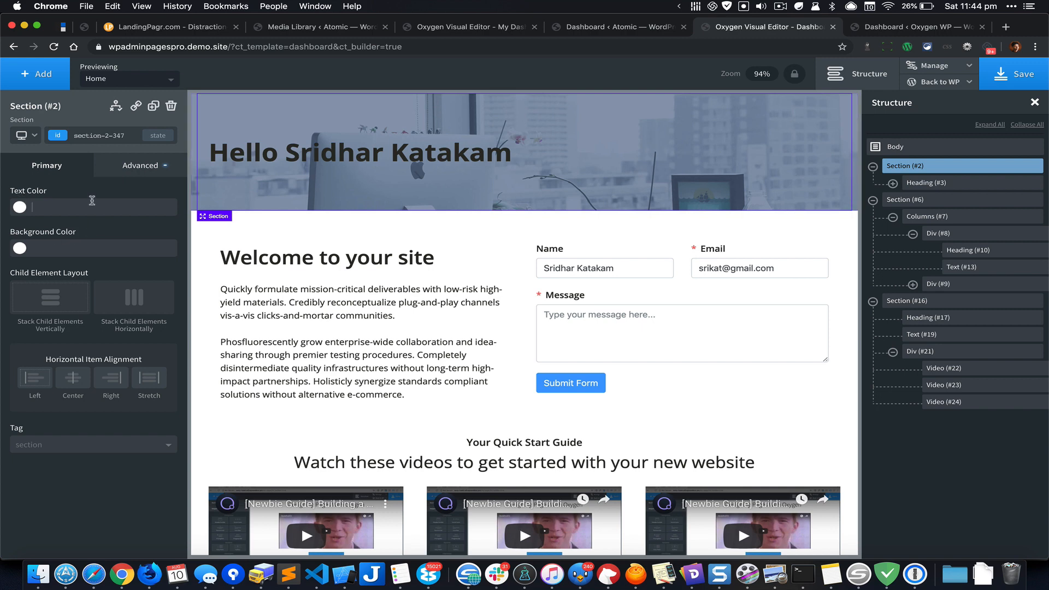
pyautogui.write('white')
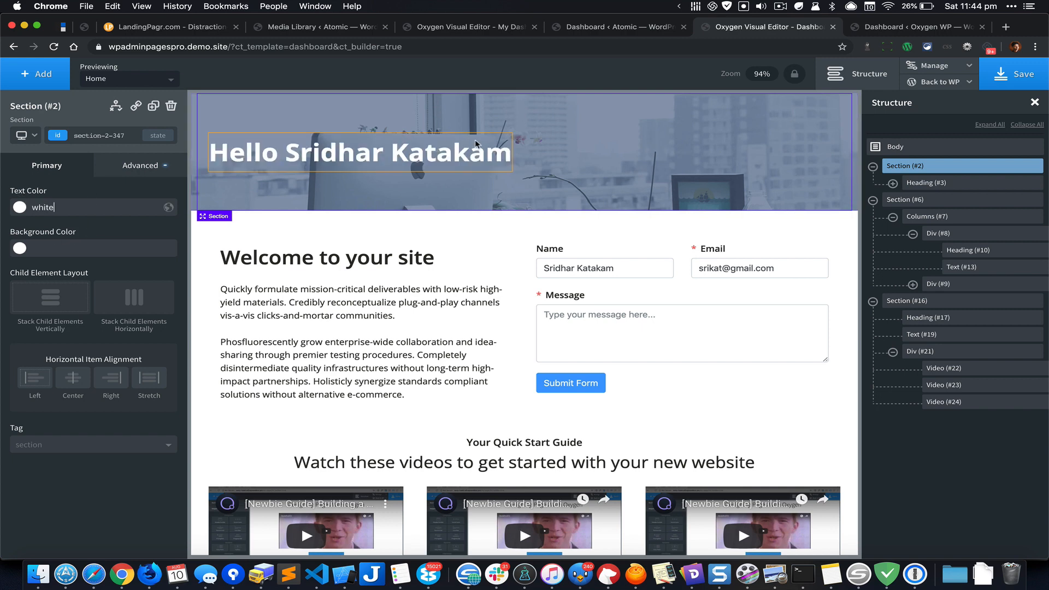
pyautogui.click(1008, 81)
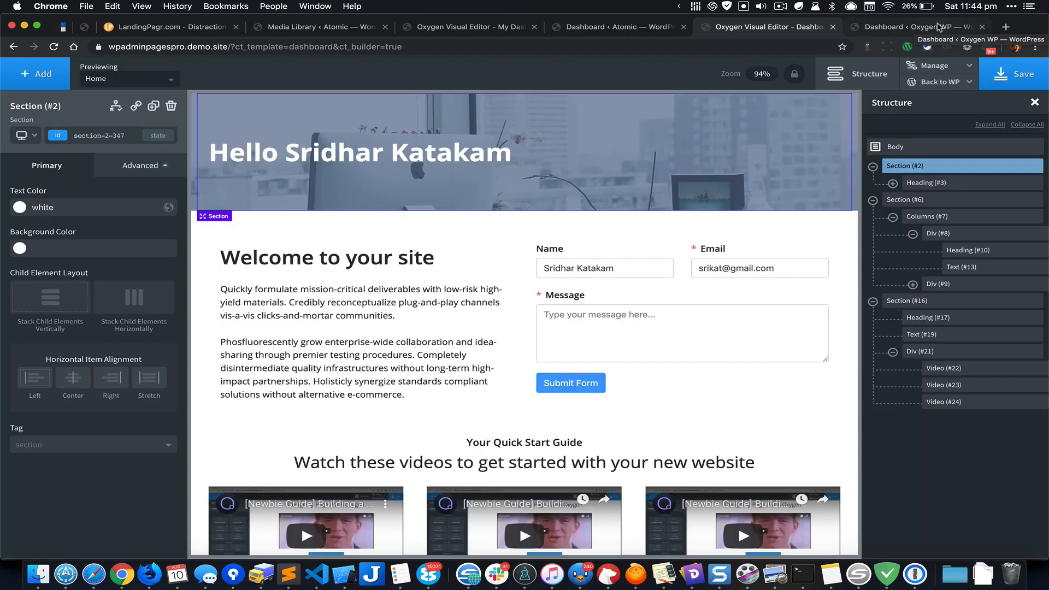
# Reload the WordPress dashboard and compare the greeting heading's color with the Oxygen editor preview.
pyautogui.click(938, 28)
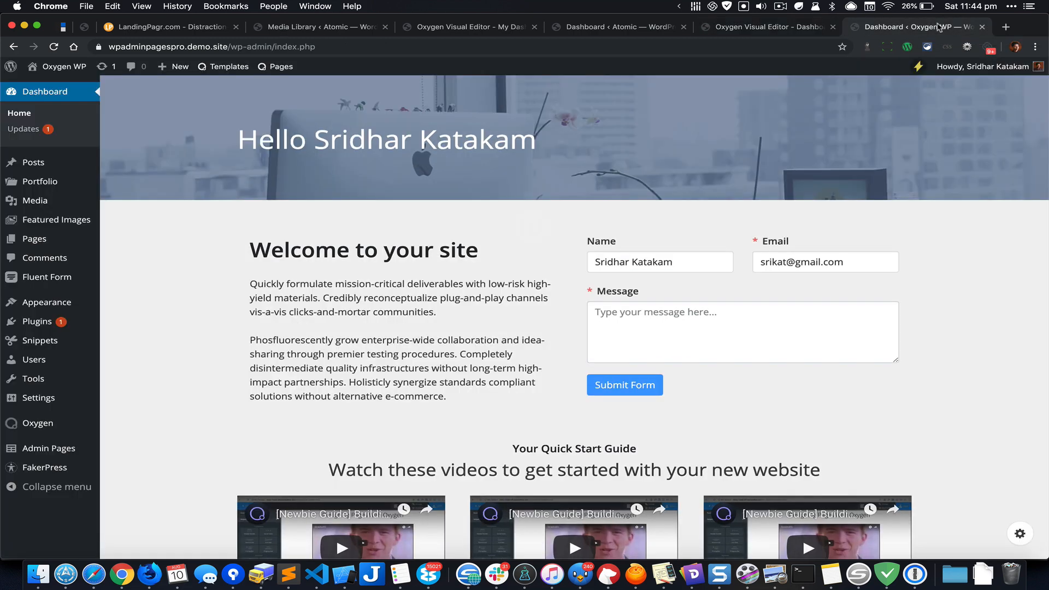
pyautogui.press('super+r')
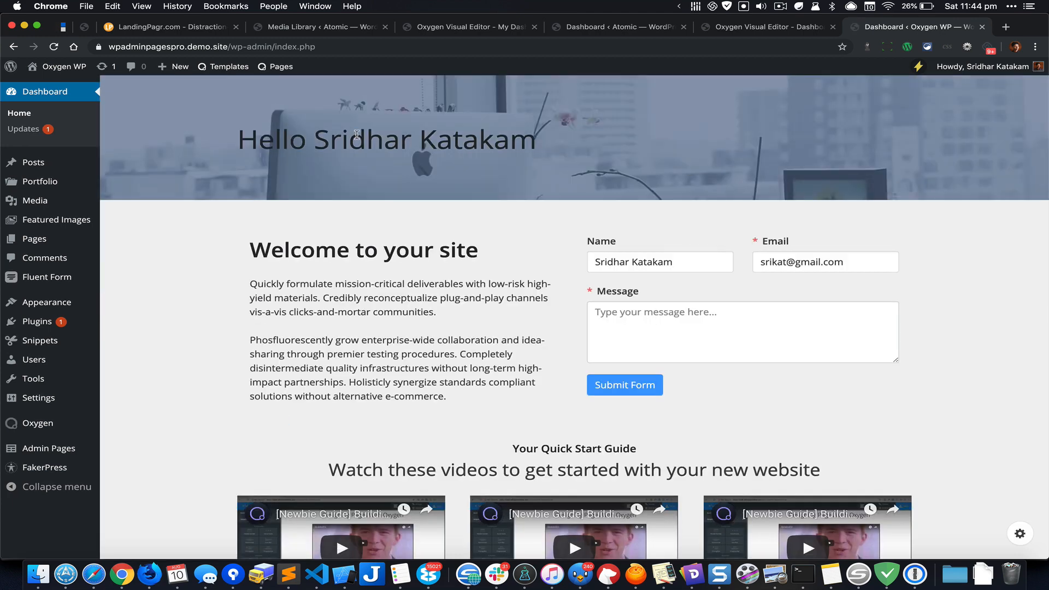
pyautogui.click(772, 34)
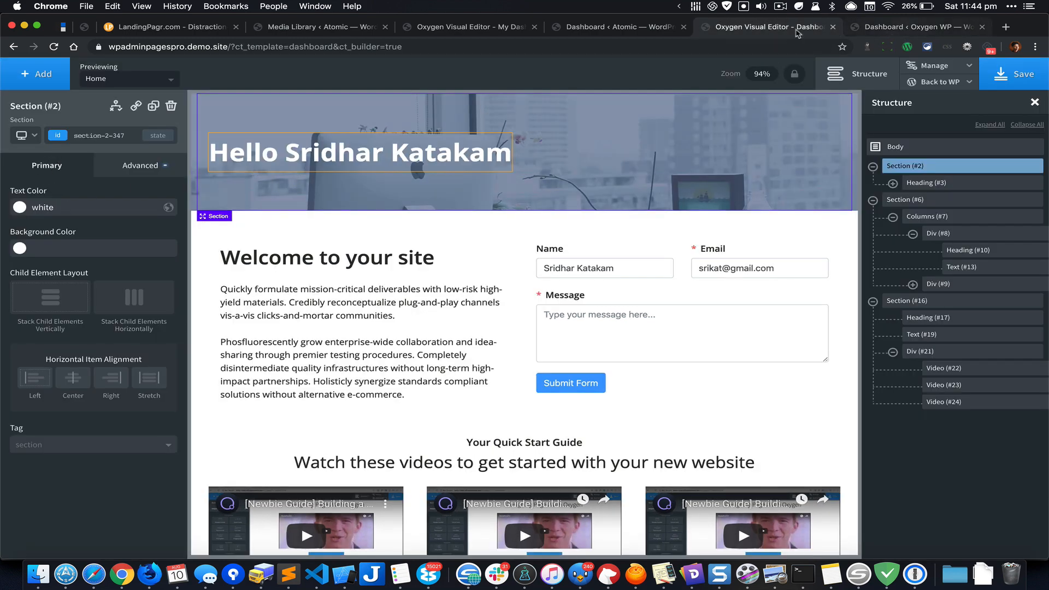
pyautogui.hotkey('ctrl', 'Tab')
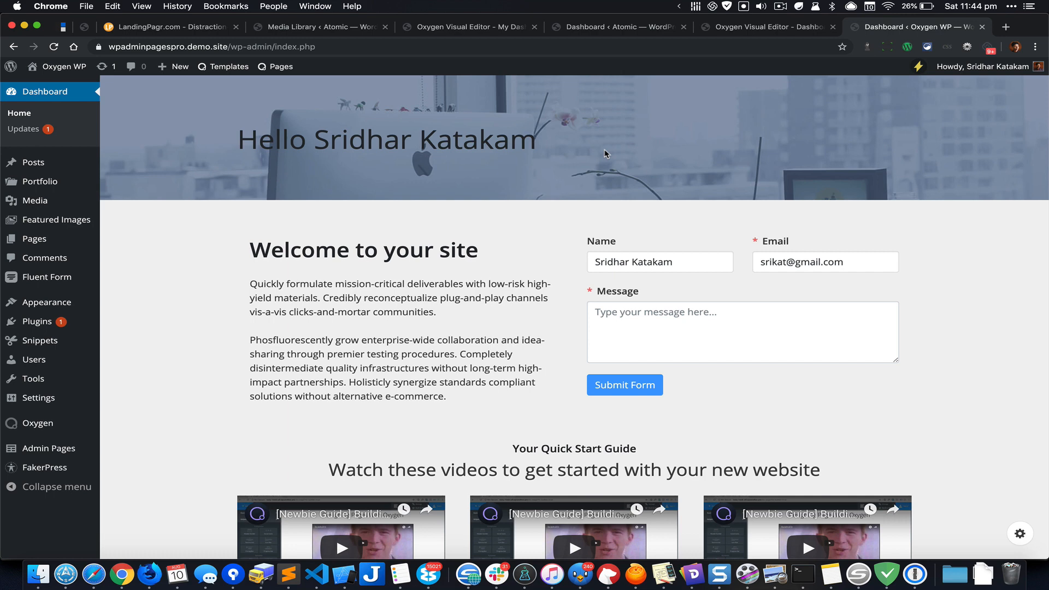
# Inspect the dashboard's greeting heading and its parent section in the developer tools, examining the CSS rules applied to each.
pyautogui.rightClick(490, 140)
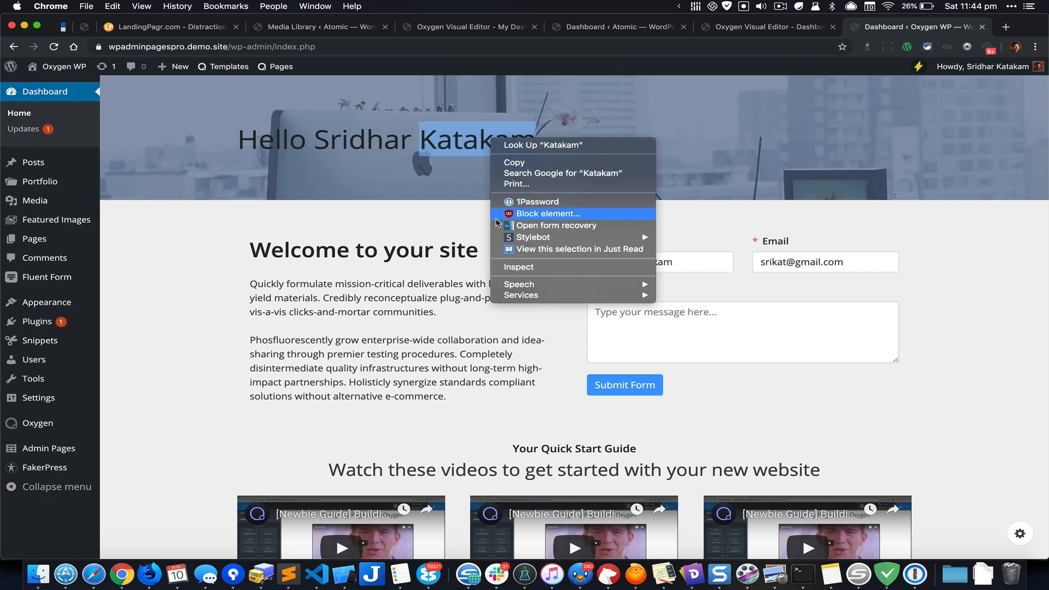
pyautogui.click(529, 267)
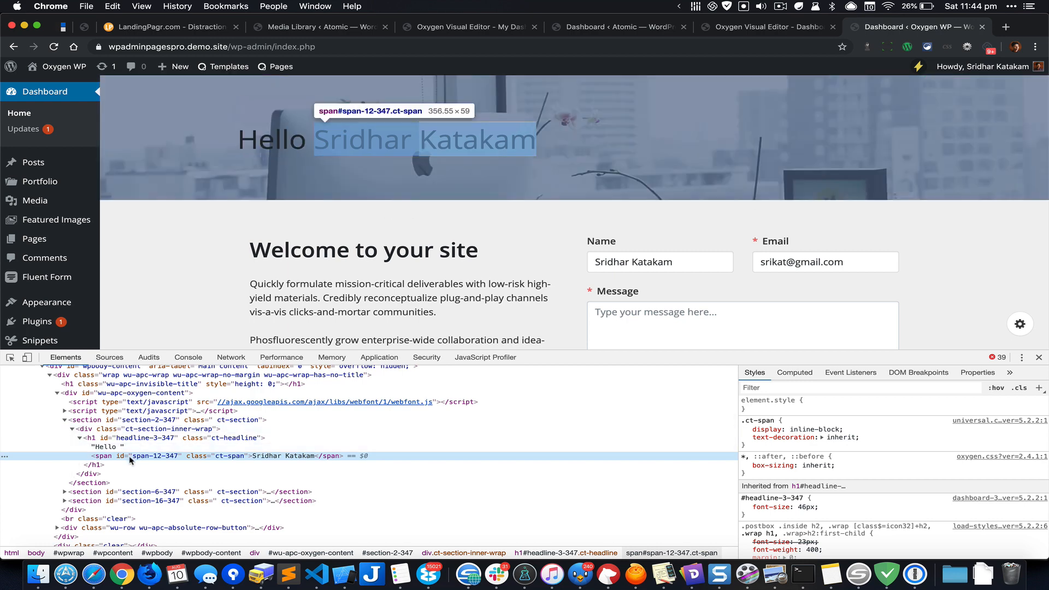
pyautogui.click(97, 441)
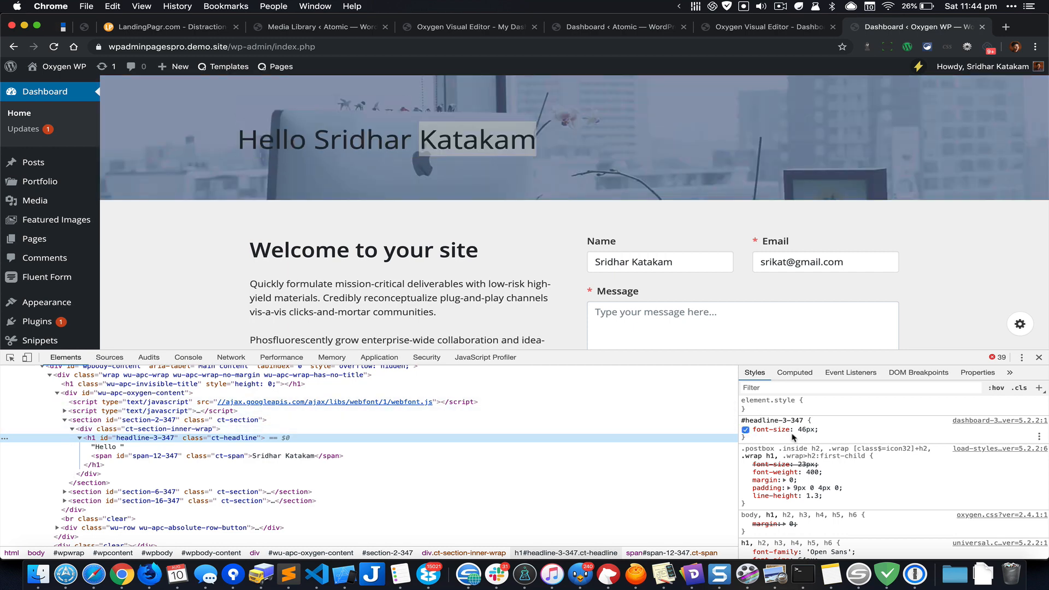
pyautogui.click(87, 424)
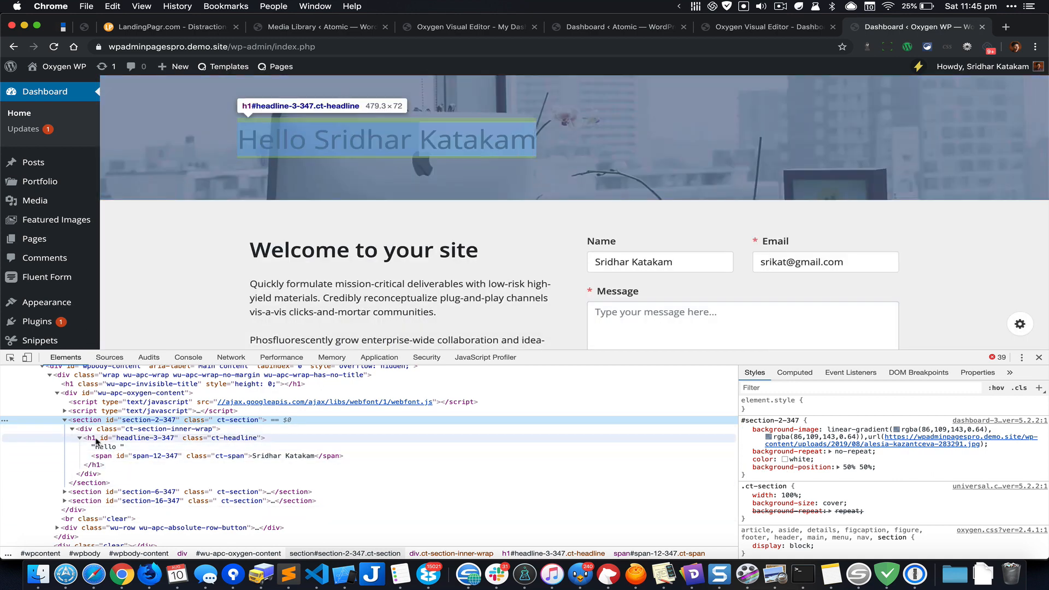
pyautogui.click(99, 437)
pyautogui.scroll(-4, 826, 445)
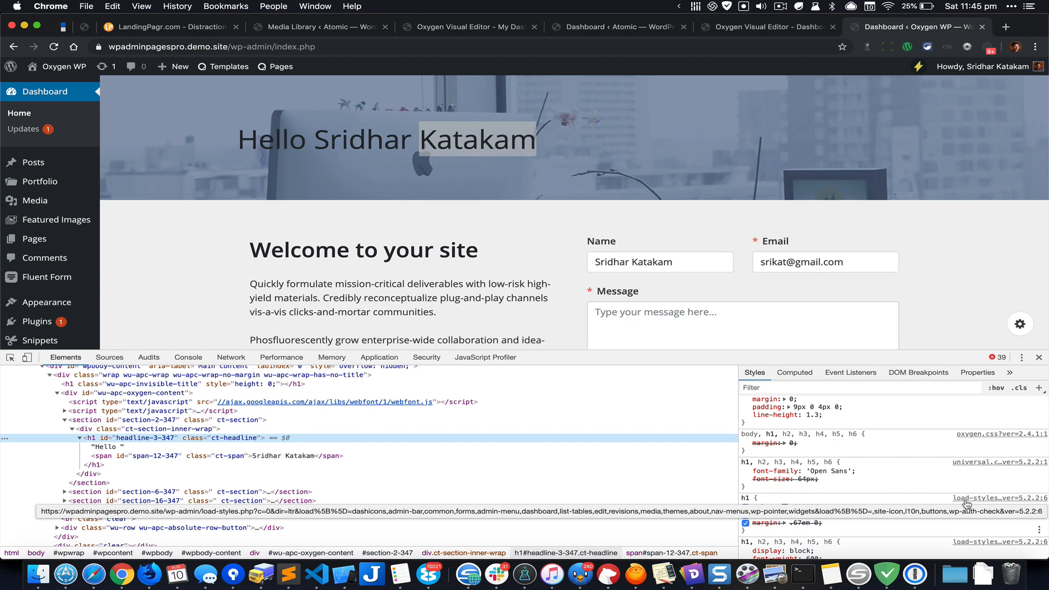
pyautogui.scroll(4, 797, 505)
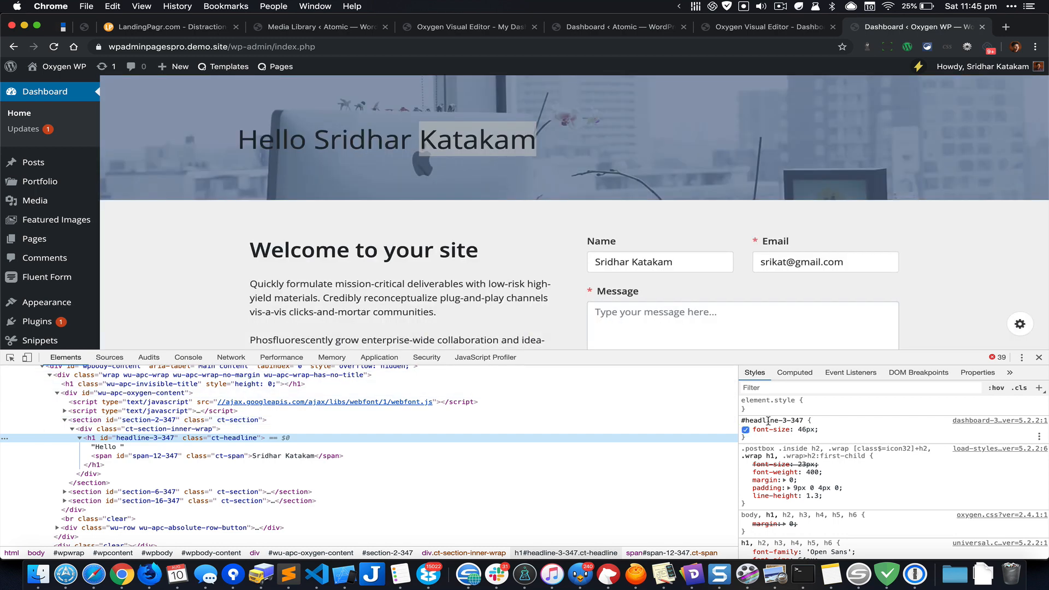
# Copy the greeting heading's ID selector from its CSS rules, then compare the dashboard with the Atomic site's version.
pyautogui.click(789, 420)
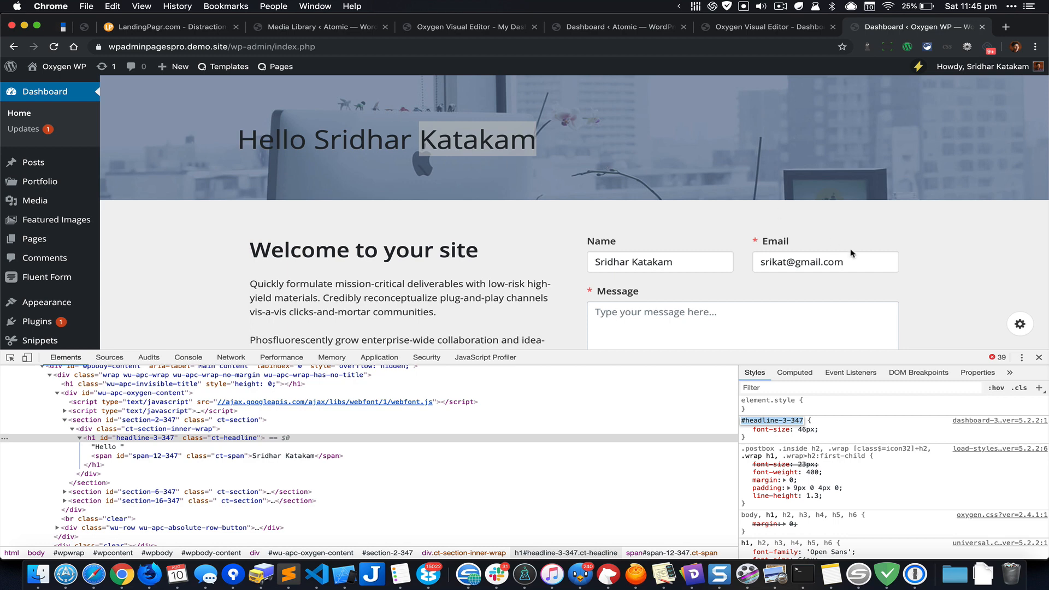
pyautogui.click(1039, 357)
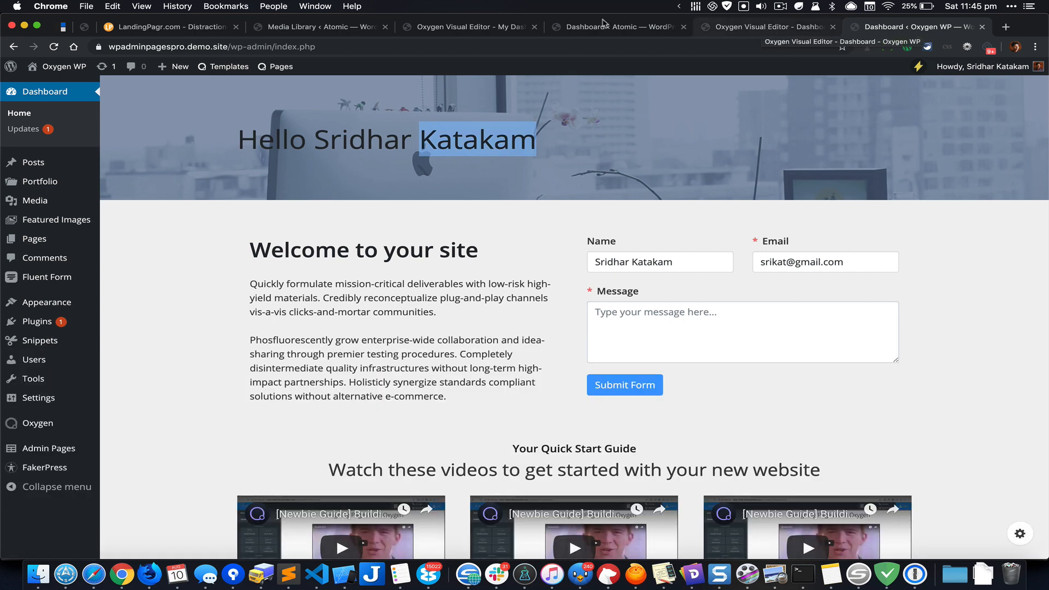
pyautogui.click(663, 28)
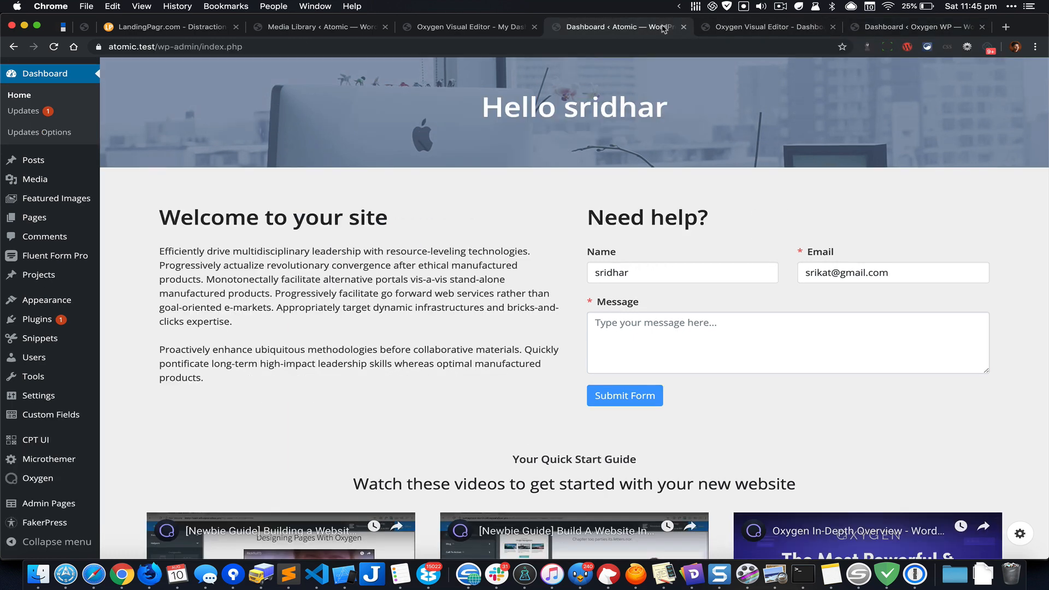
pyautogui.click(937, 30)
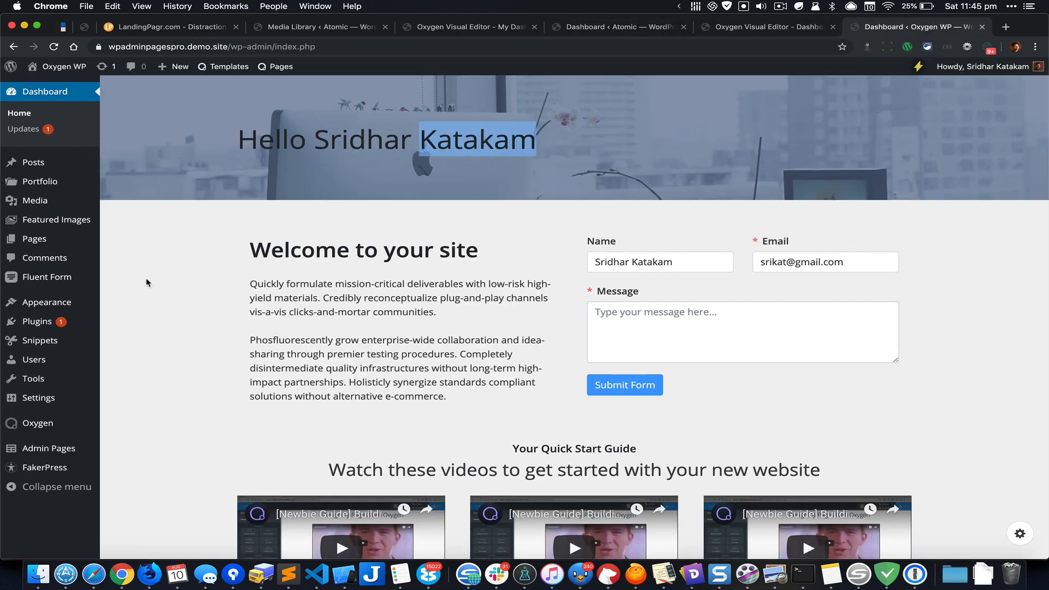
# Open the admin page that replaces the dashboard for editing and show its custom CSS options.
pyautogui.scroll(-4, 304, 253)
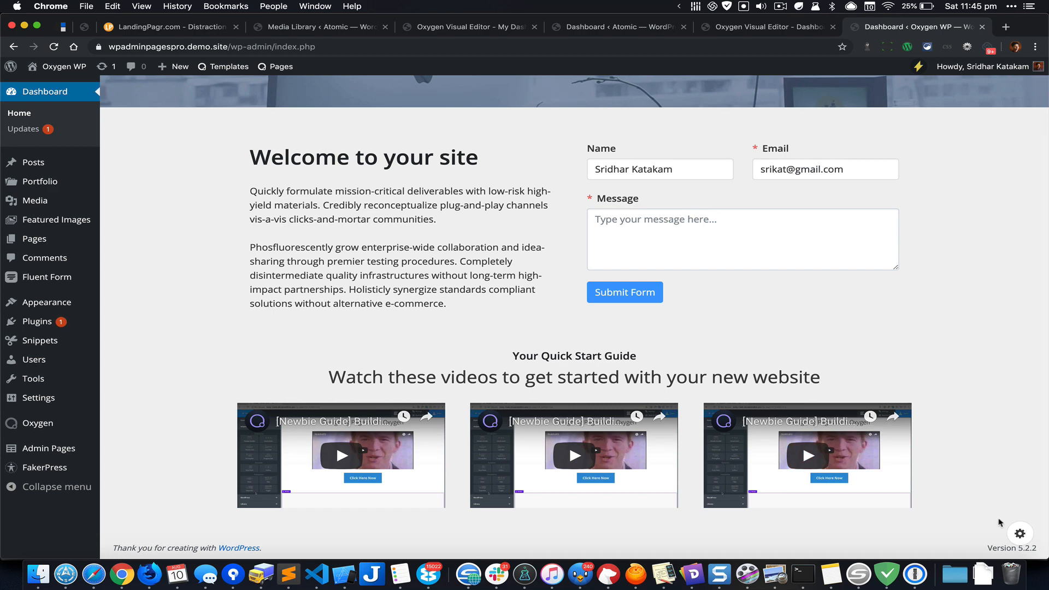
pyautogui.moveTo(1019, 532)
pyautogui.click(963, 534)
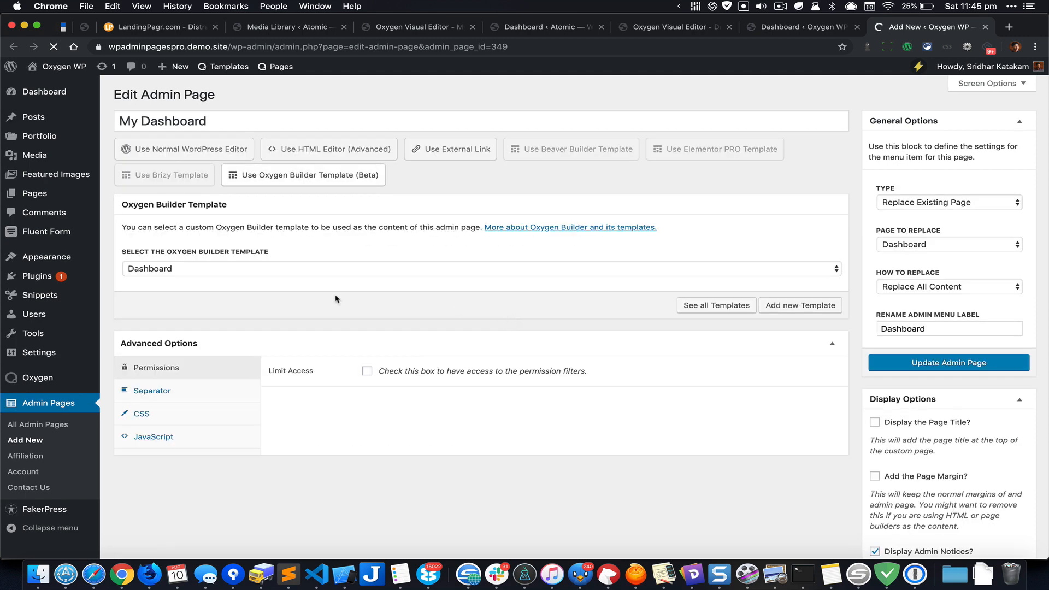
pyautogui.click(142, 414)
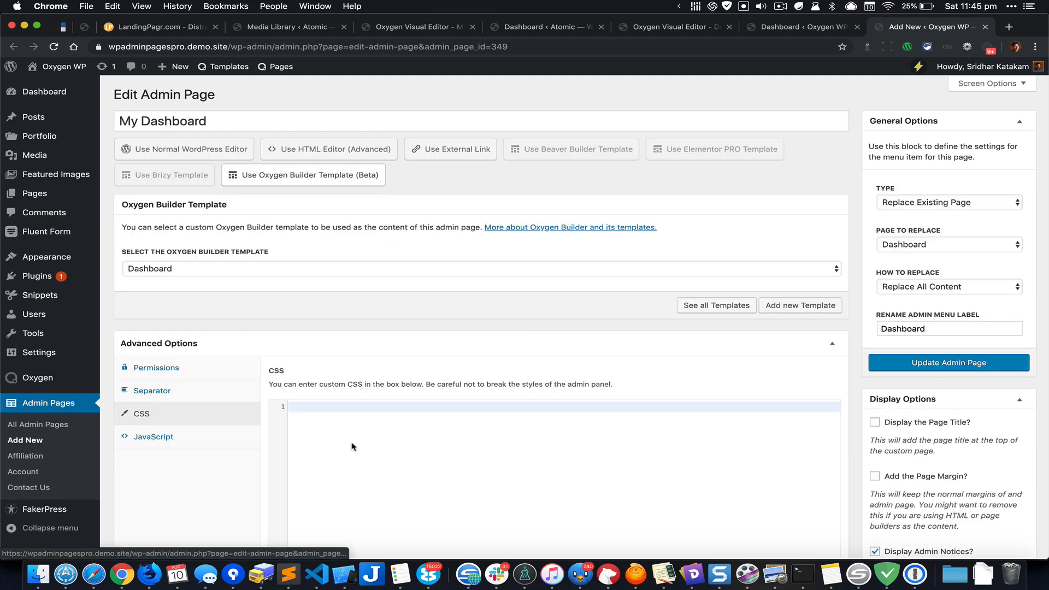
# Add a custom CSS rule for #headline-3-347 that sets its color to white.
pyautogui.write('#headline-3-347')
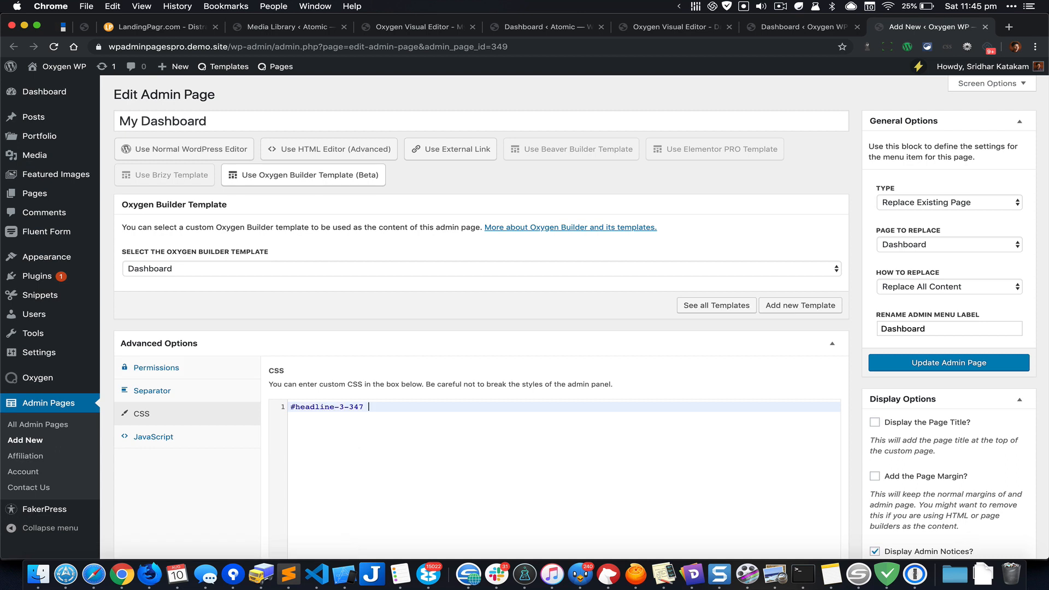
pyautogui.write('{')
pyautogui.press('Return')
pyautogui.write('color')
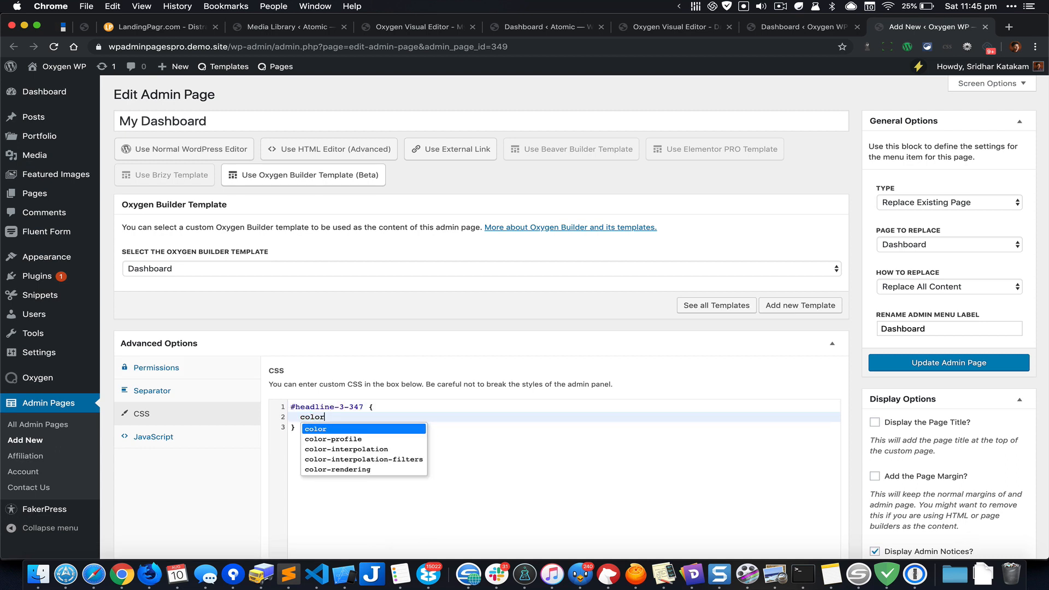
pyautogui.write(': white;')
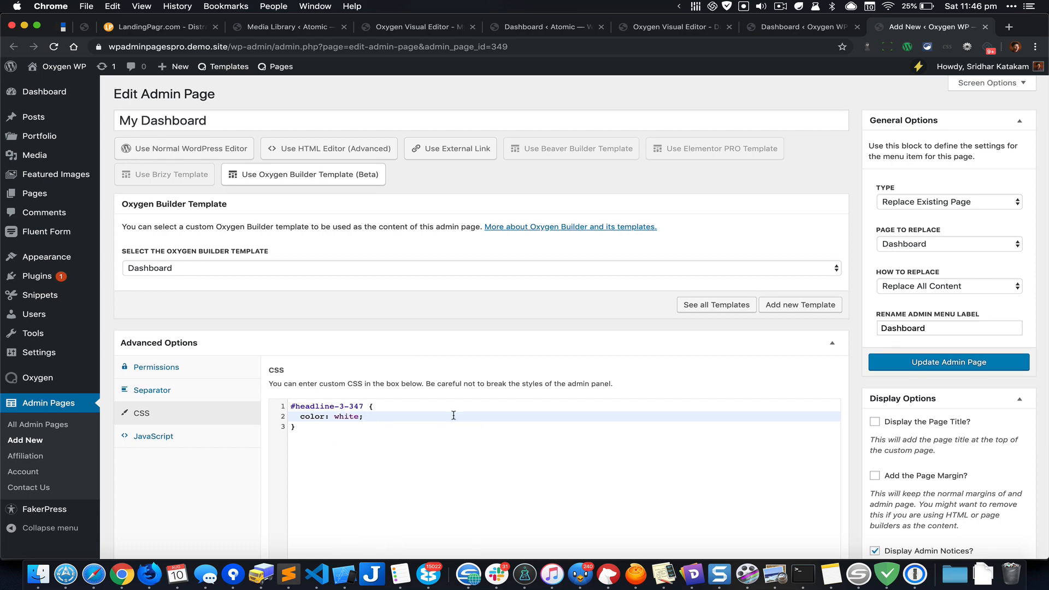
# Update the My Dashboard admin page and reload the WordPress dashboard to check the greeting heading's color.
pyautogui.scroll(-5, 453, 415)
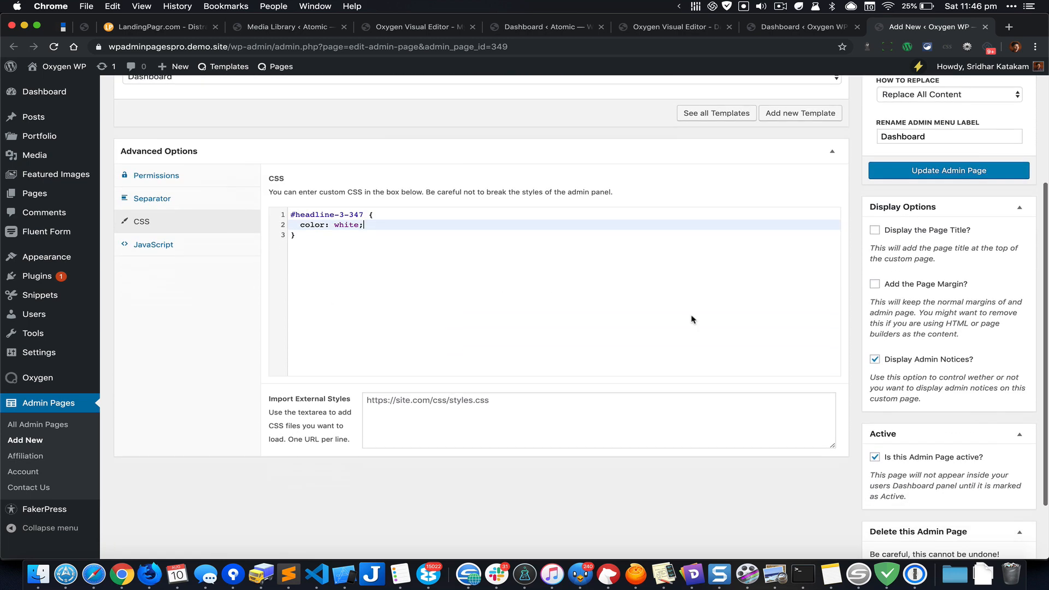
pyautogui.click(949, 169)
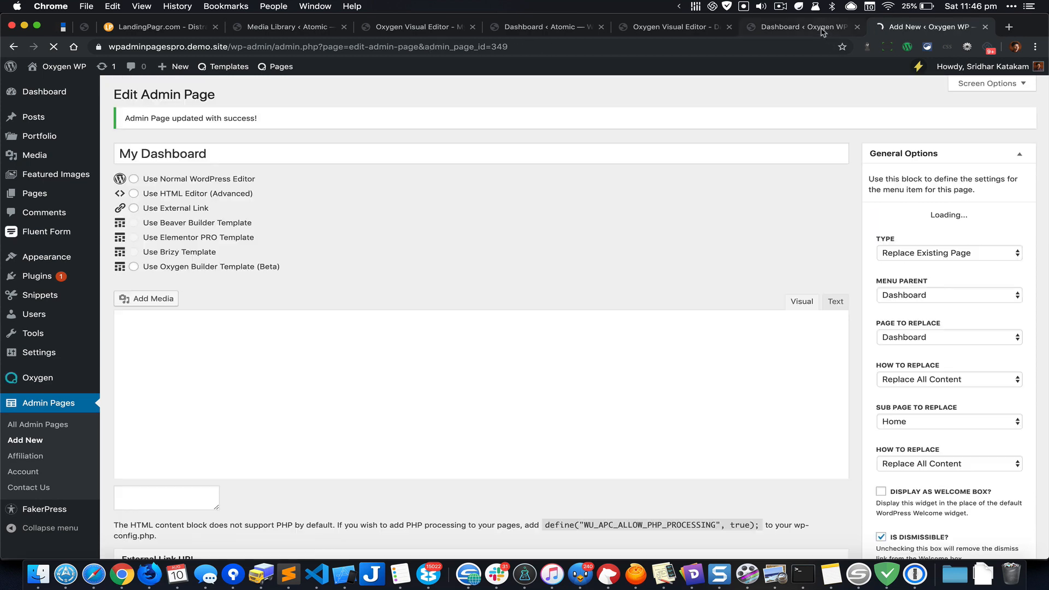
pyautogui.click(817, 32)
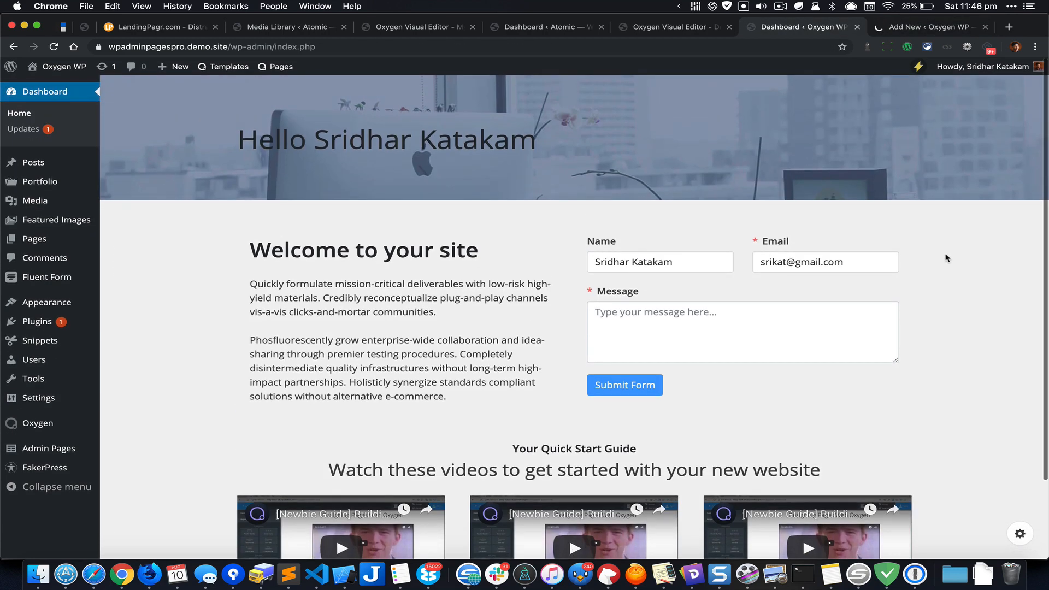
pyautogui.press('super+r')
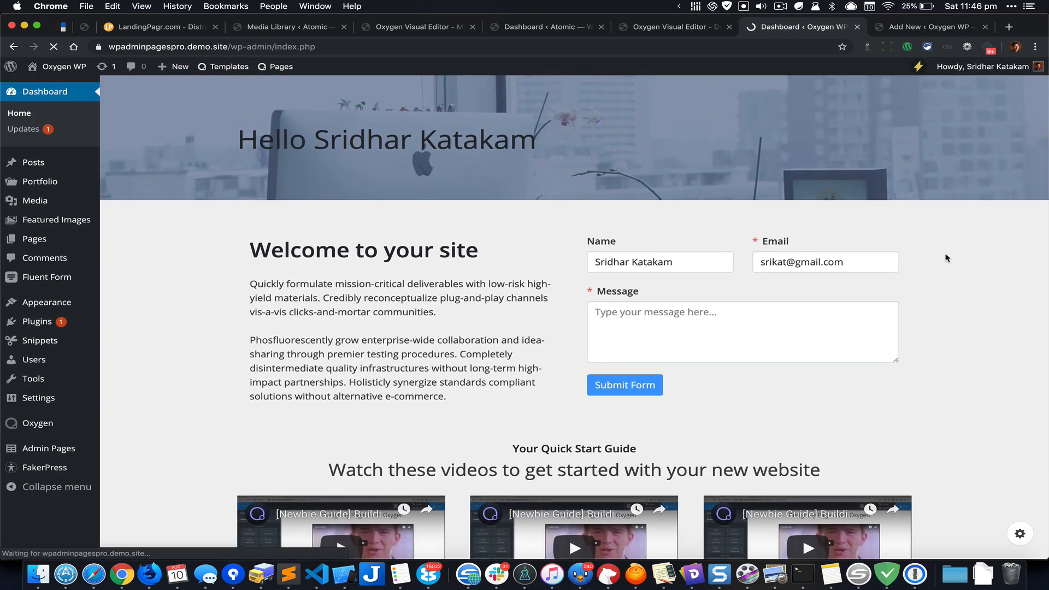
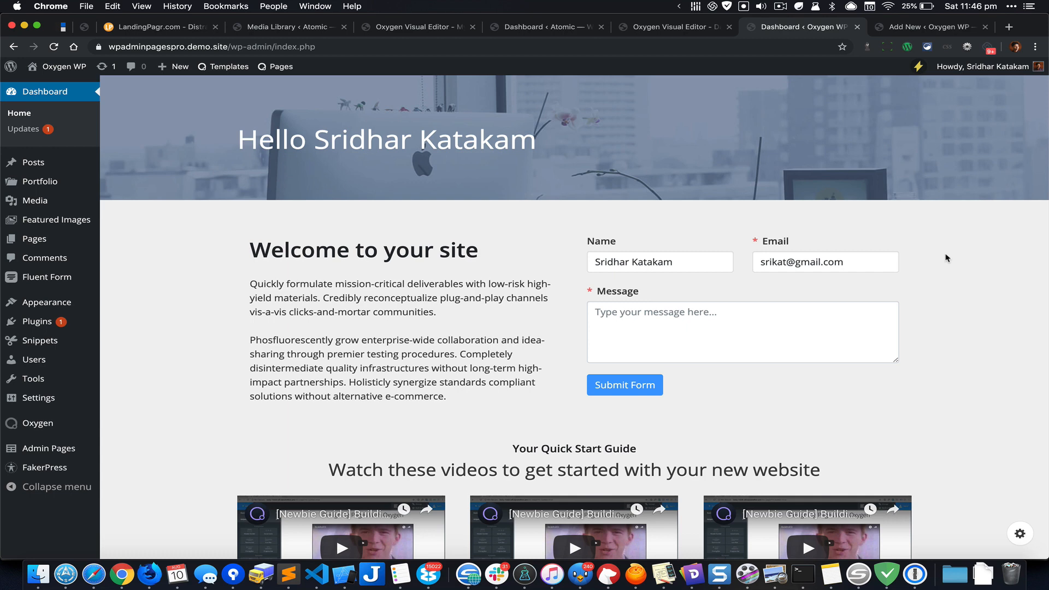
# Switch to the WP Admin Pages PRO website and look through its home page.
pyautogui.press('super+grave')
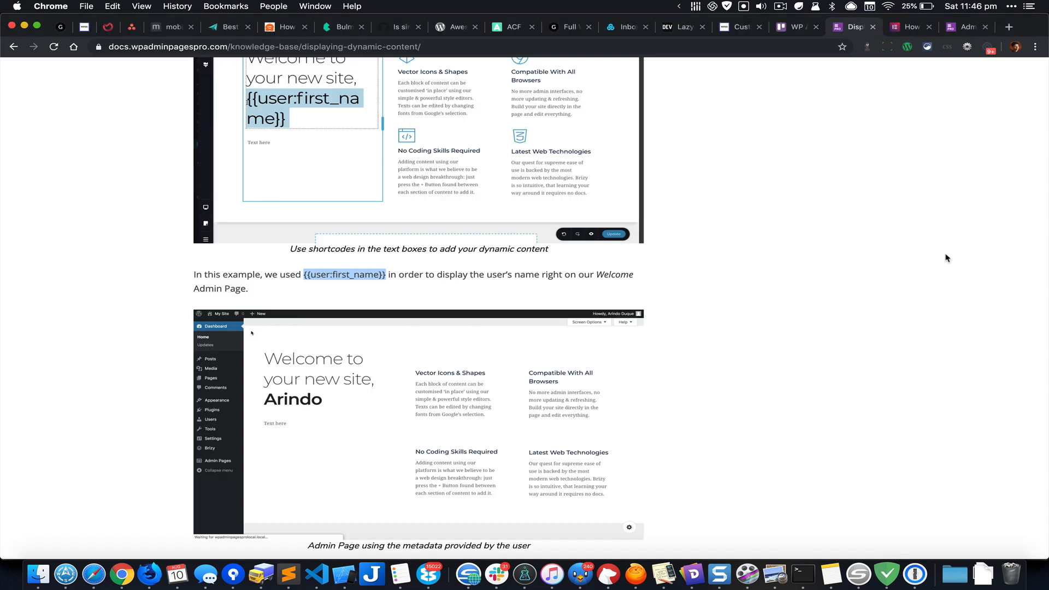
pyautogui.hotkey('ctrl', 'Tab')
pyautogui.hotkey('ctrl', 'Tab')
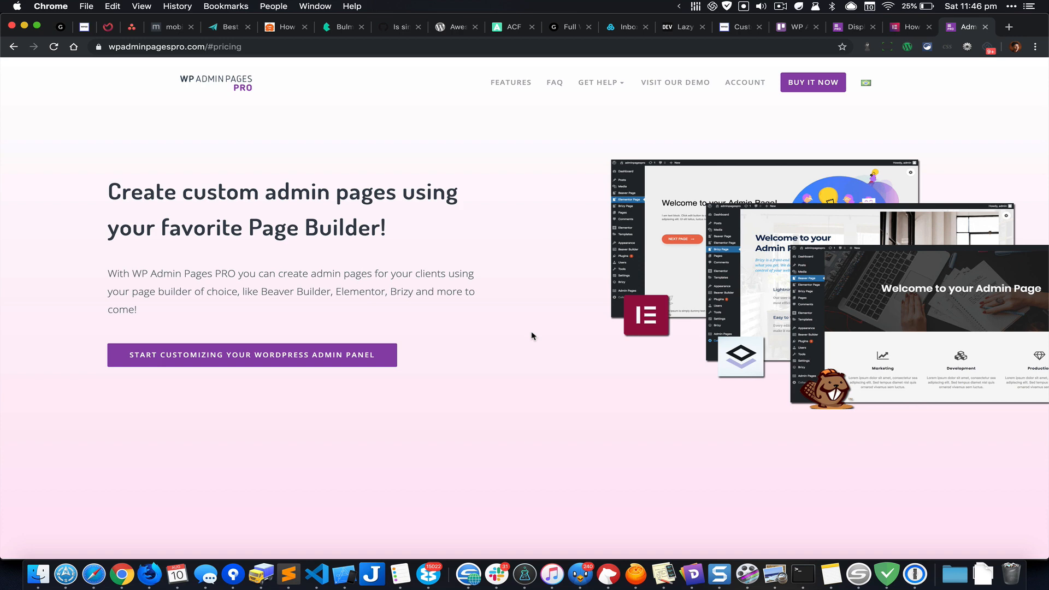
pyautogui.scroll(-20, 534, 336)
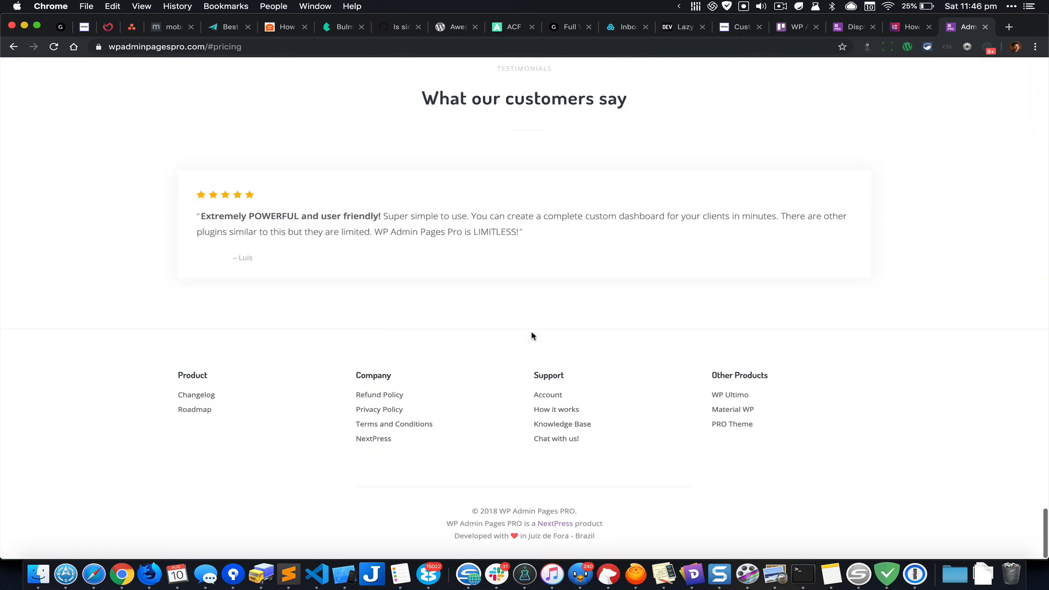
pyautogui.scroll(5, 533, 336)
pyautogui.scroll(20, 530, 332)
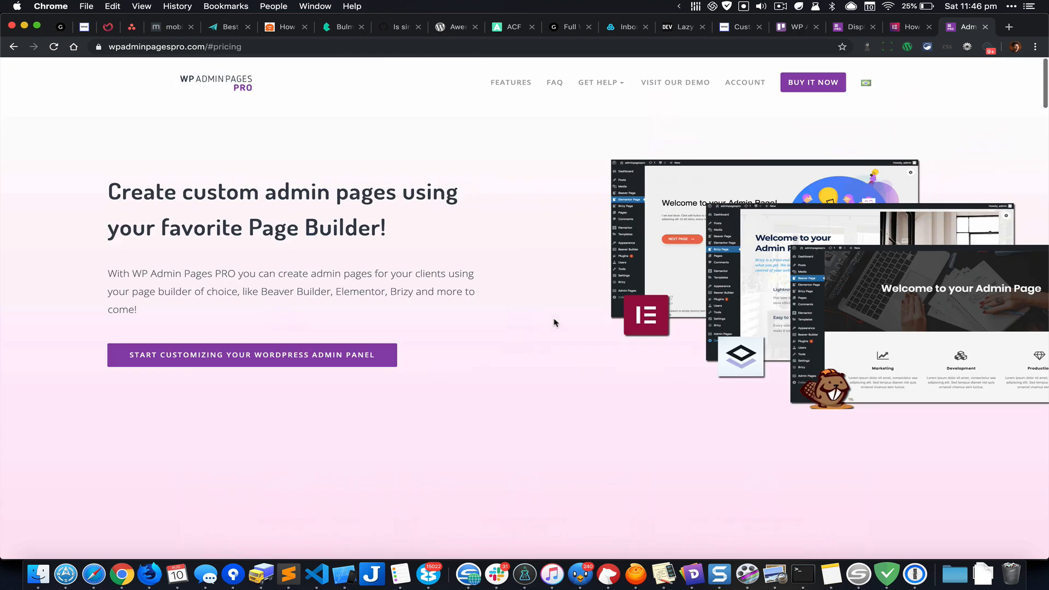
# Go to the plugin's pricing section and examine the Lifetime, Pro, Plus and Starter plans.
pyautogui.click(821, 90)
pyautogui.scroll(-4, 494, 265)
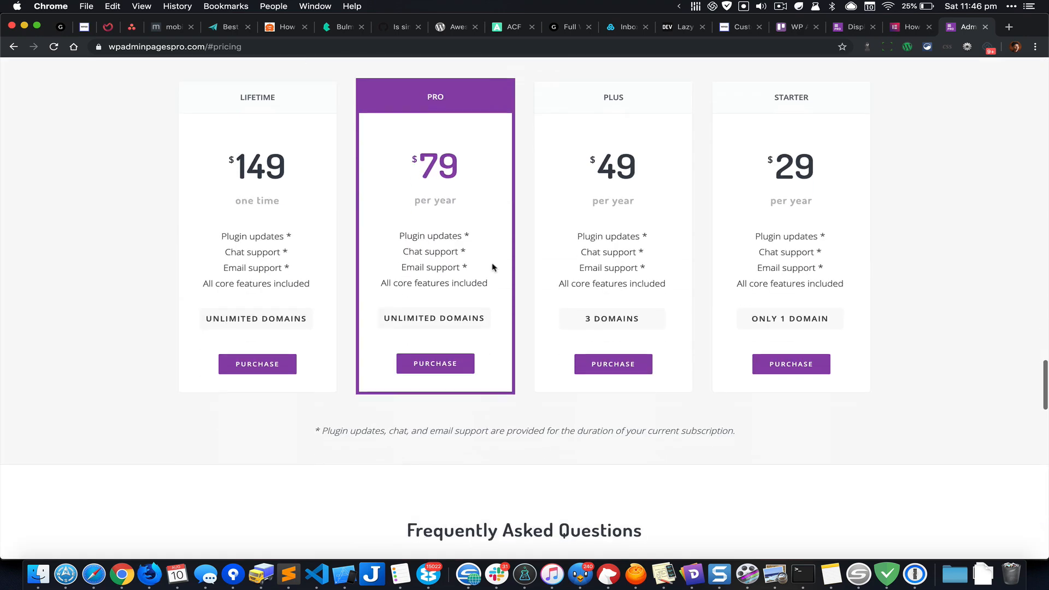
pyautogui.scroll(1, 493, 266)
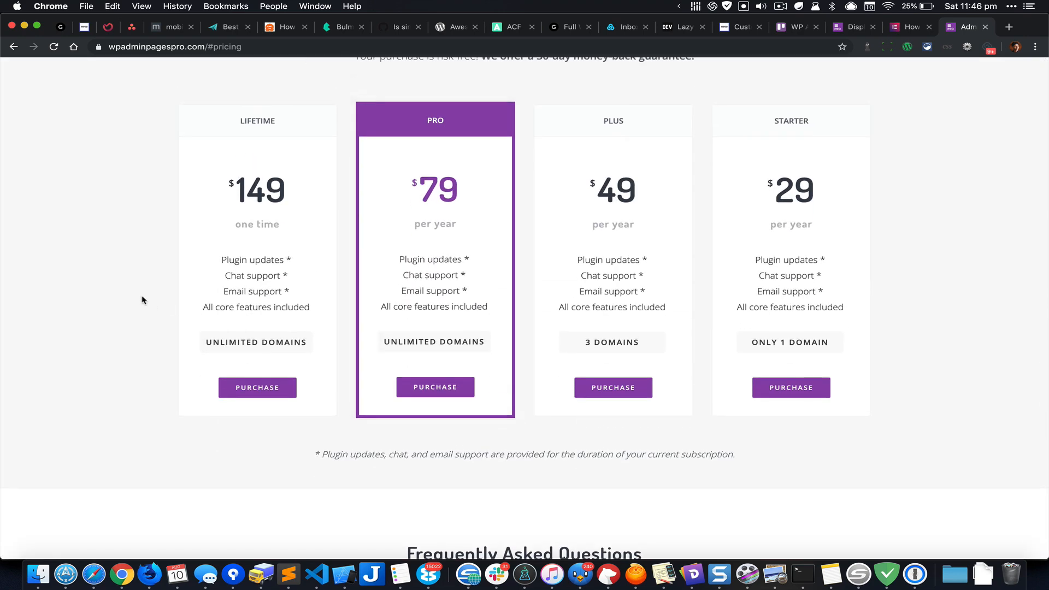